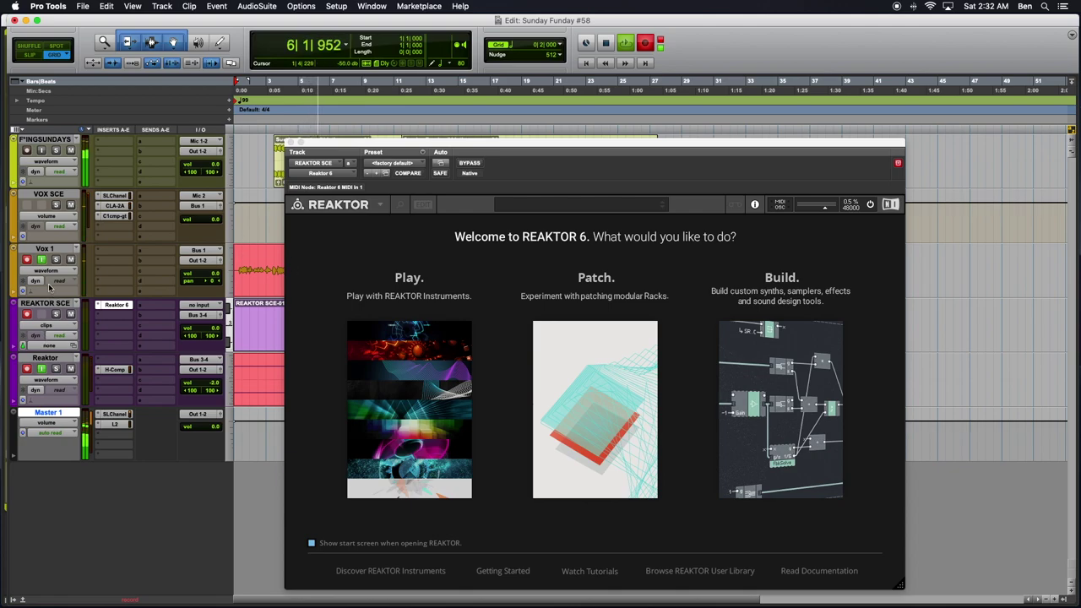
# Load the LYPSE.nksr rack into Reaktor from My Racks in the user library
pyautogui.click(72, 260)
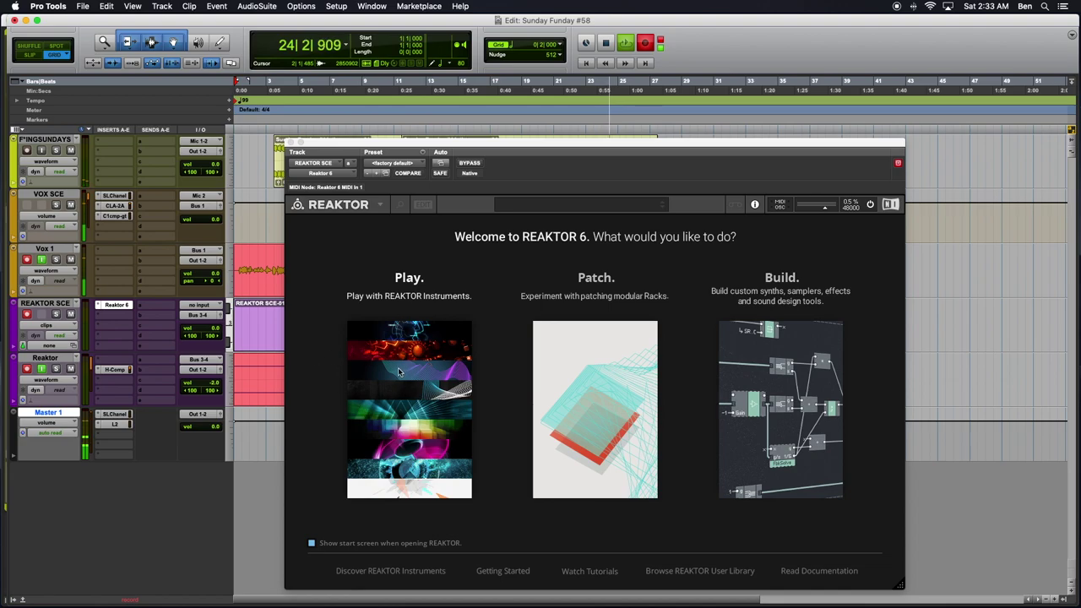
pyautogui.click(400, 371)
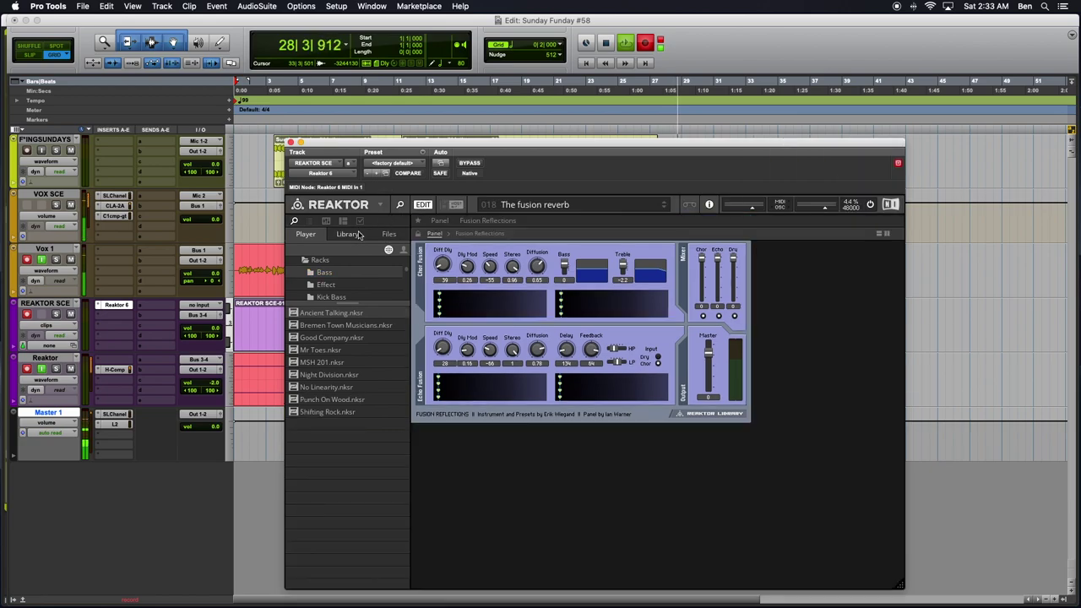
pyautogui.click(355, 236)
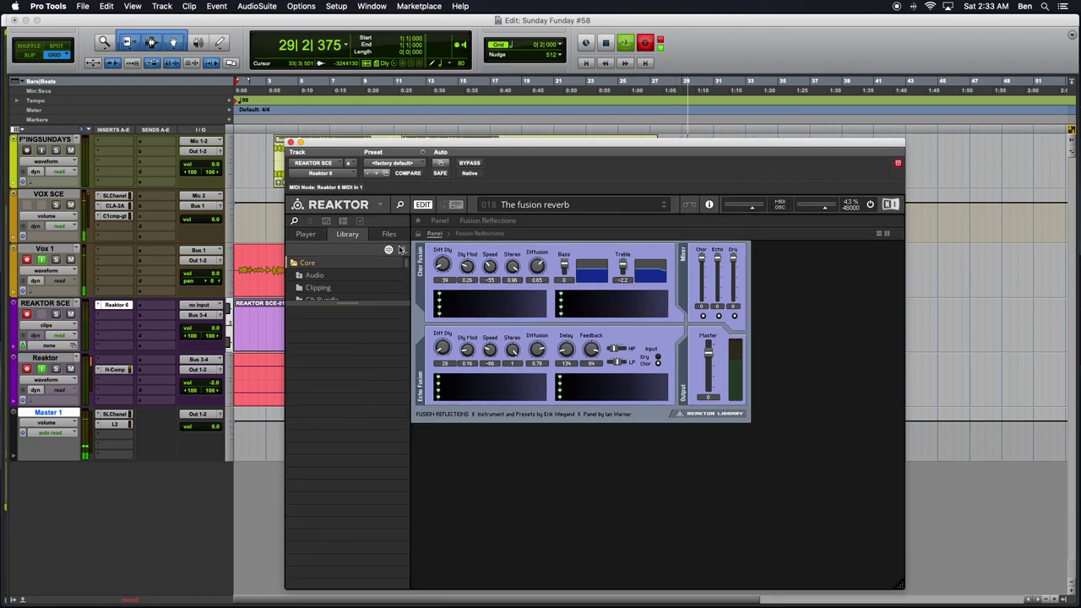
pyautogui.scroll(-5, 355, 279)
pyautogui.click(358, 282)
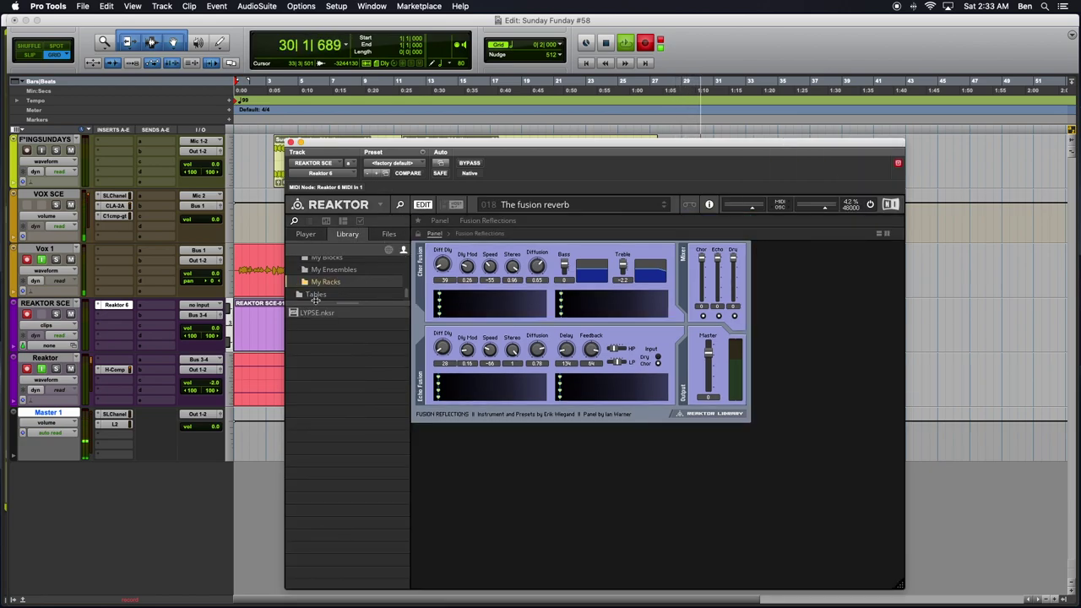
pyautogui.moveTo(344, 302); pyautogui.dragTo(342, 391)
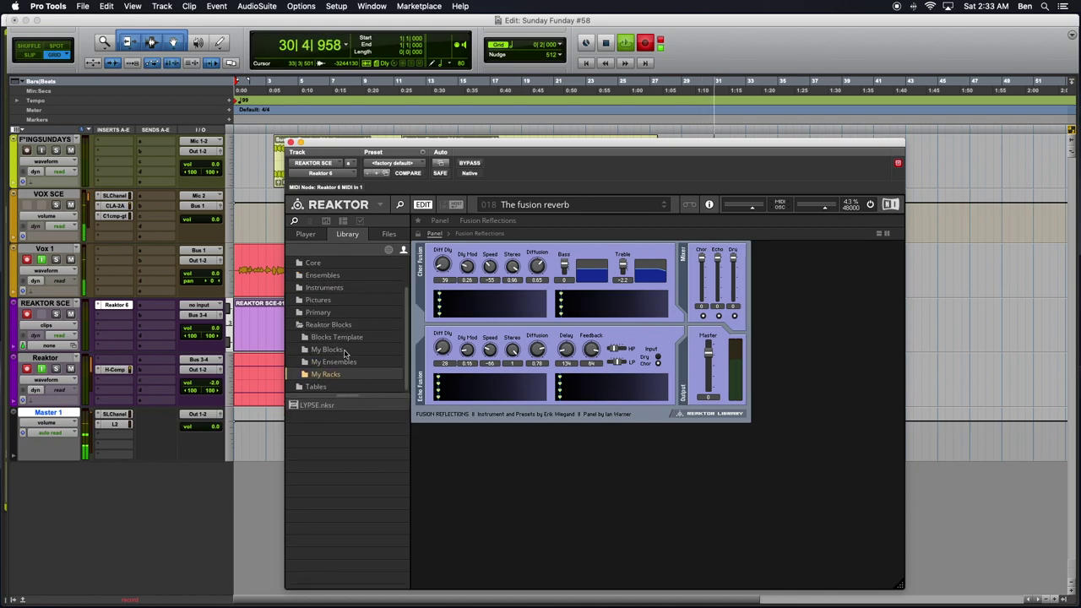
pyautogui.doubleClick(311, 406)
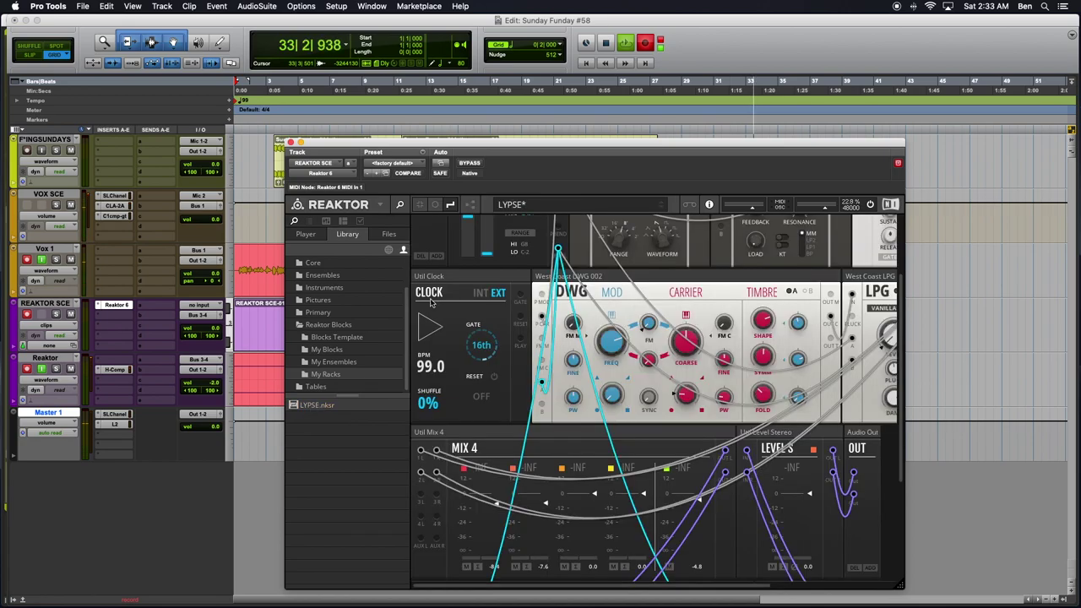
# Hide the Reaktor browser, then move and widen the plugin window to give the rack more room
pyautogui.click(400, 206)
pyautogui.moveTo(414, 148); pyautogui.dragTo(293, 88)
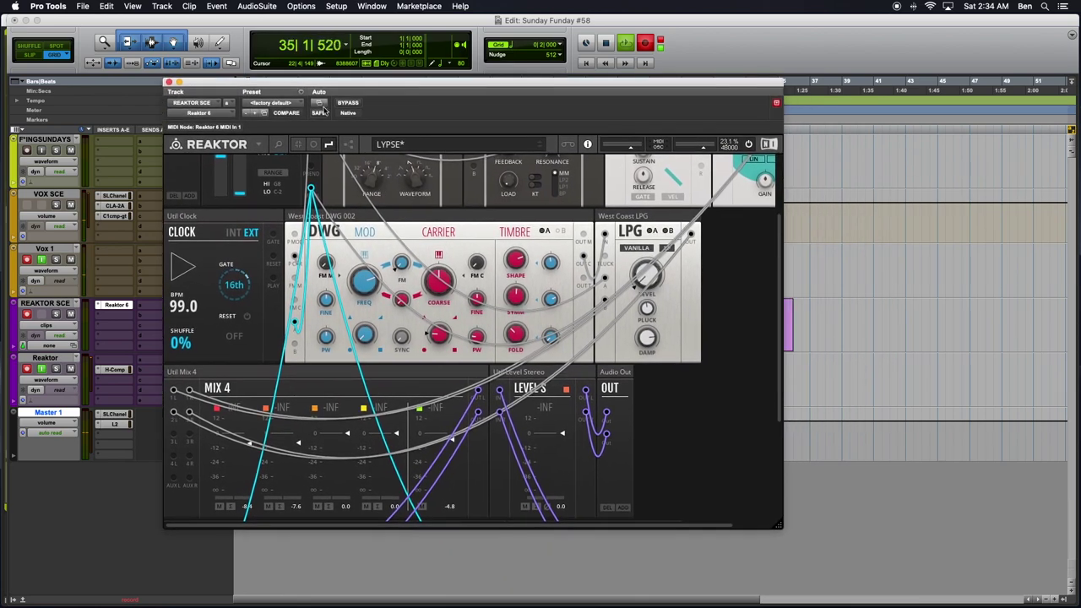
pyautogui.moveTo(779, 525); pyautogui.dragTo(919, 557)
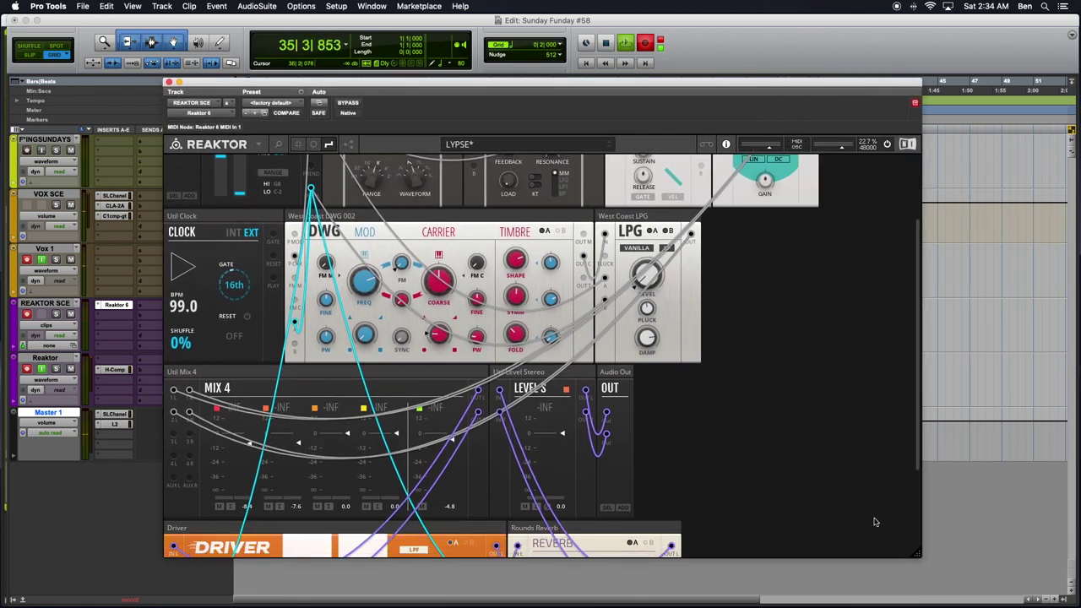
# Delete the Driver and Rounds Reverb blocks from the rack
pyautogui.scroll(-2, 689, 388)
pyautogui.scroll(-4, 688, 388)
pyautogui.scroll(9, 688, 388)
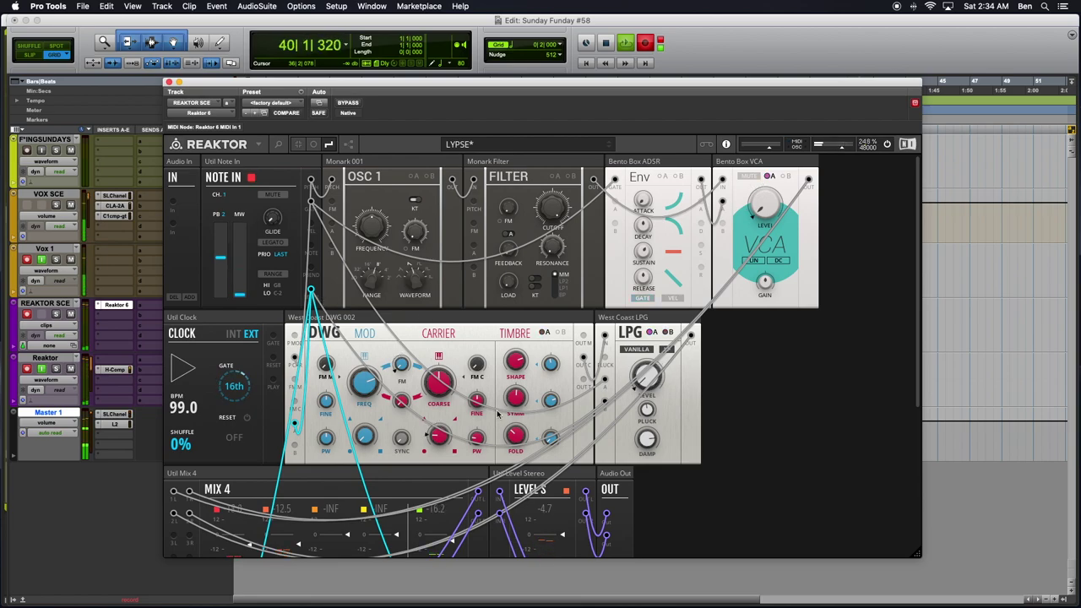
pyautogui.scroll(-5, 544, 406)
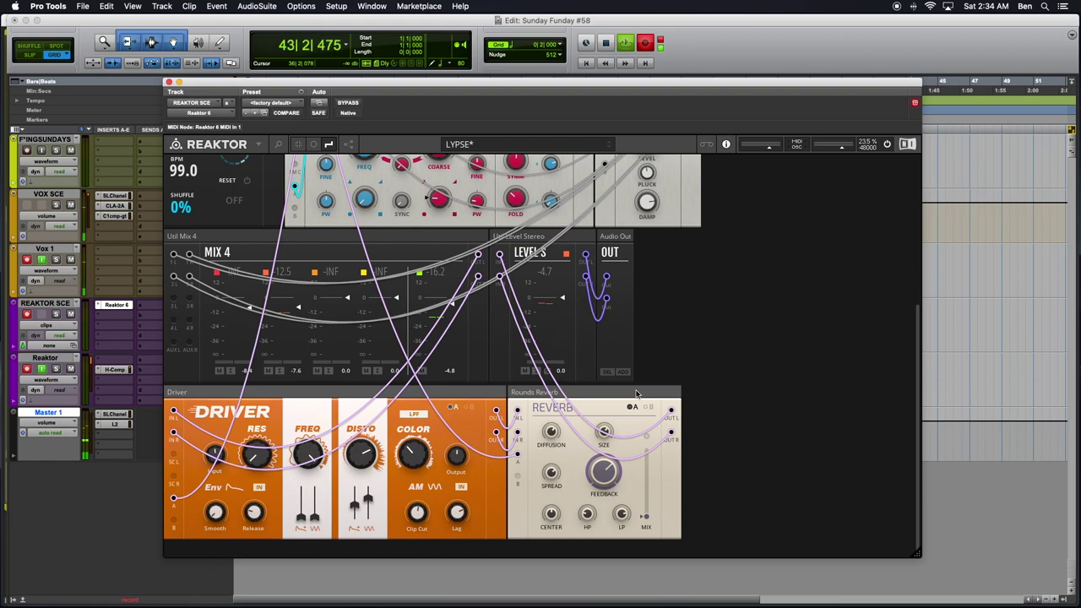
pyautogui.press('Delete')
pyautogui.scroll(5, 510, 451)
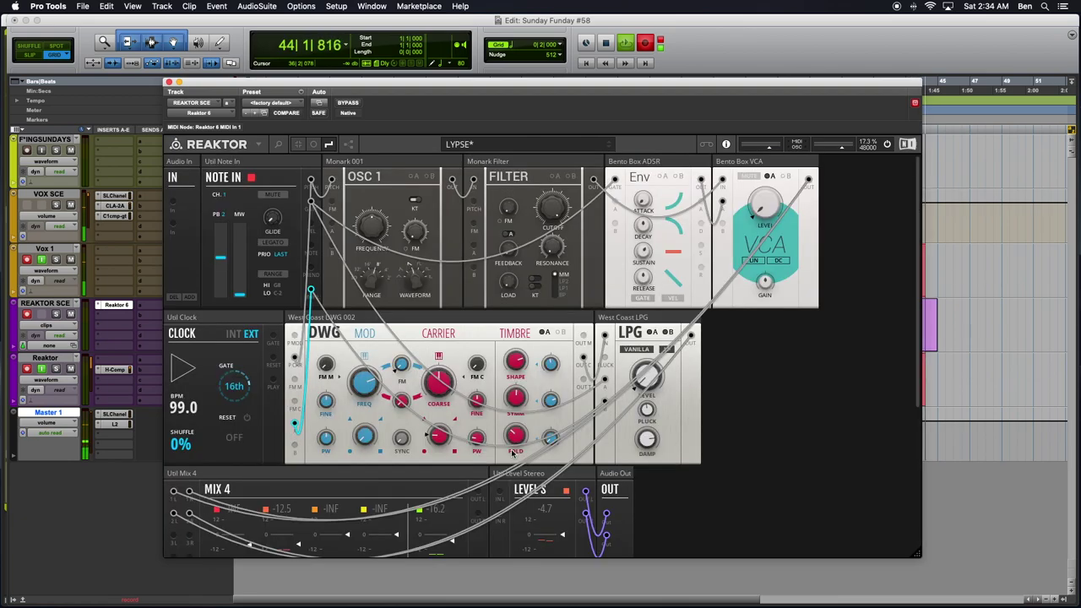
# Patch both outputs of the Mix 4 block into the left and right inputs of the Level Stereo block
pyautogui.scroll(-2, 513, 452)
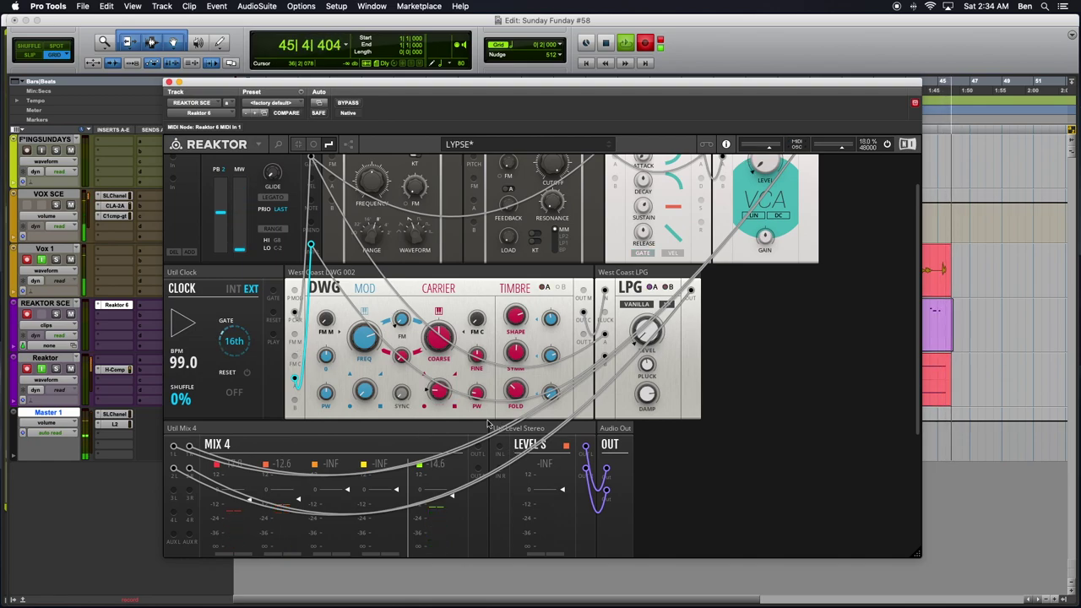
pyautogui.scroll(-5, 487, 424)
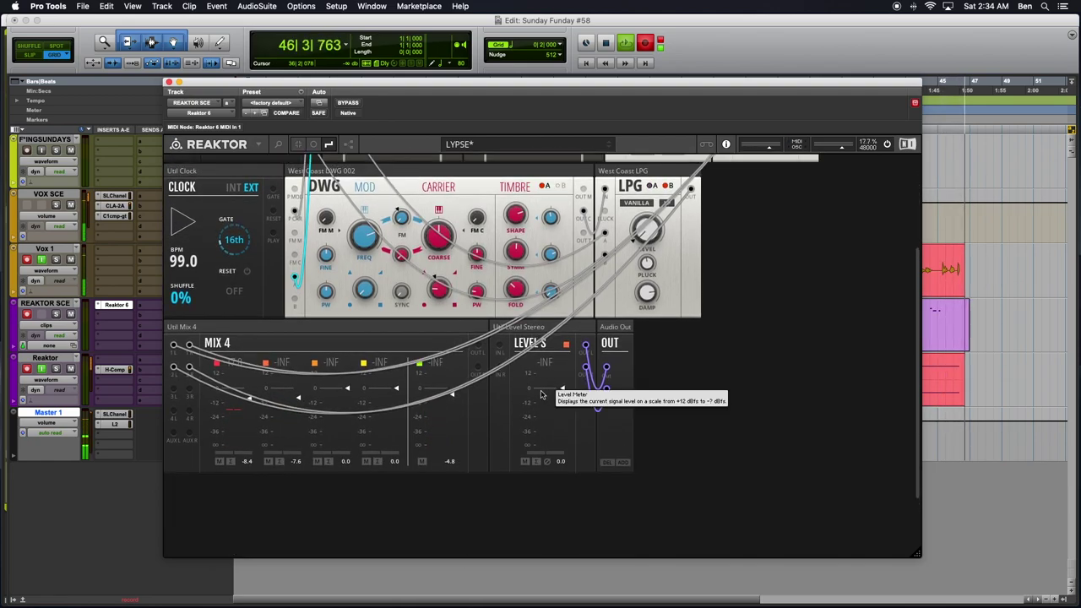
pyautogui.scroll(1, 506, 387)
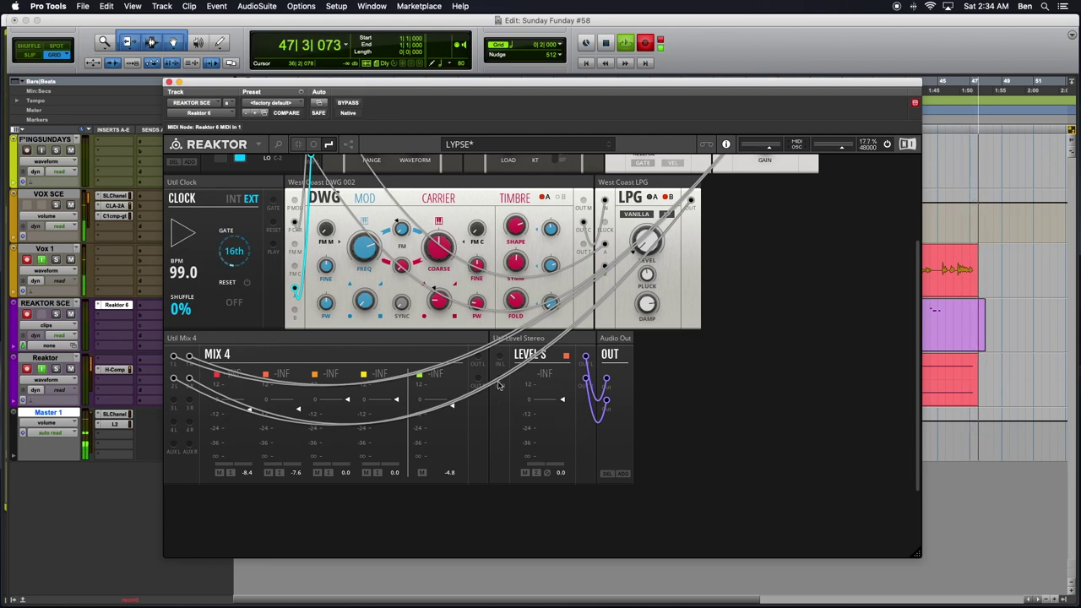
pyautogui.scroll(1, 499, 386)
pyautogui.moveTo(478, 368); pyautogui.dragTo(500, 393)
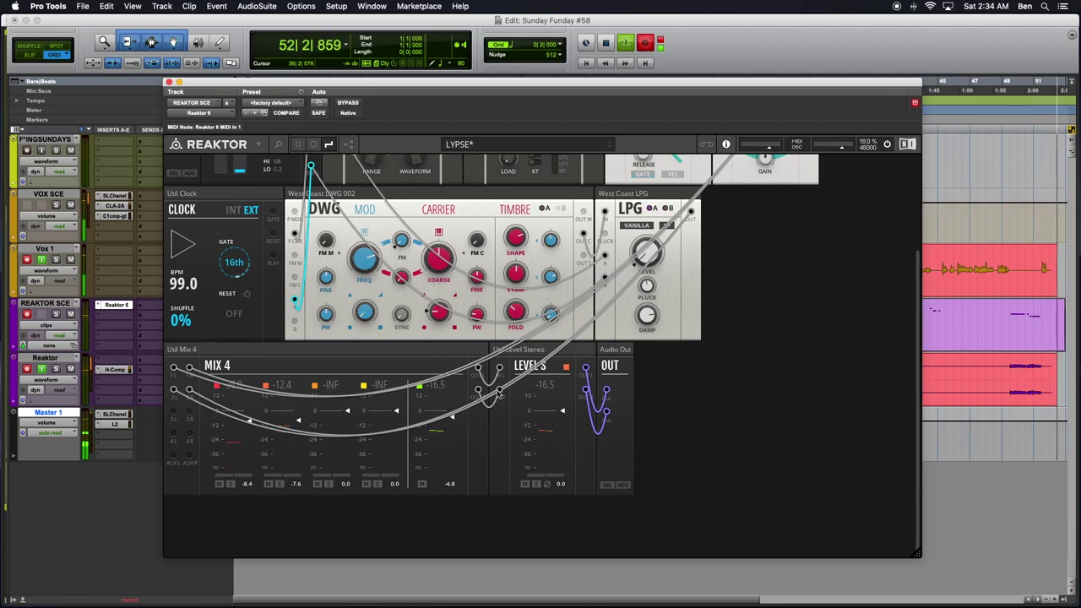
# Reposition and enlarge the plugin window so all three rack rows fit, with free space around the blocks
pyautogui.scroll(3, 423, 376)
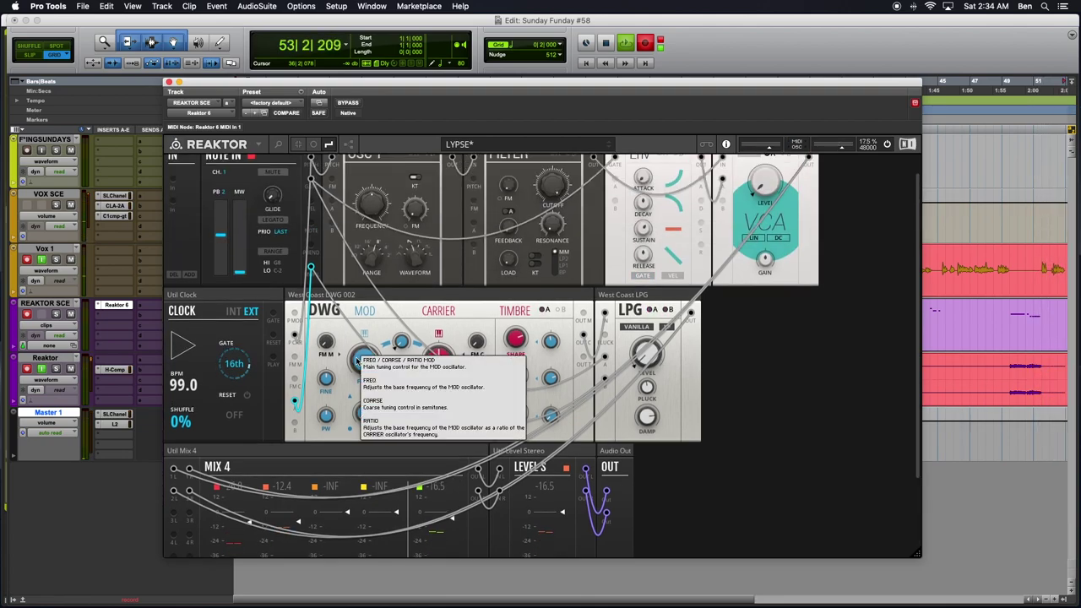
pyautogui.scroll(1, 358, 361)
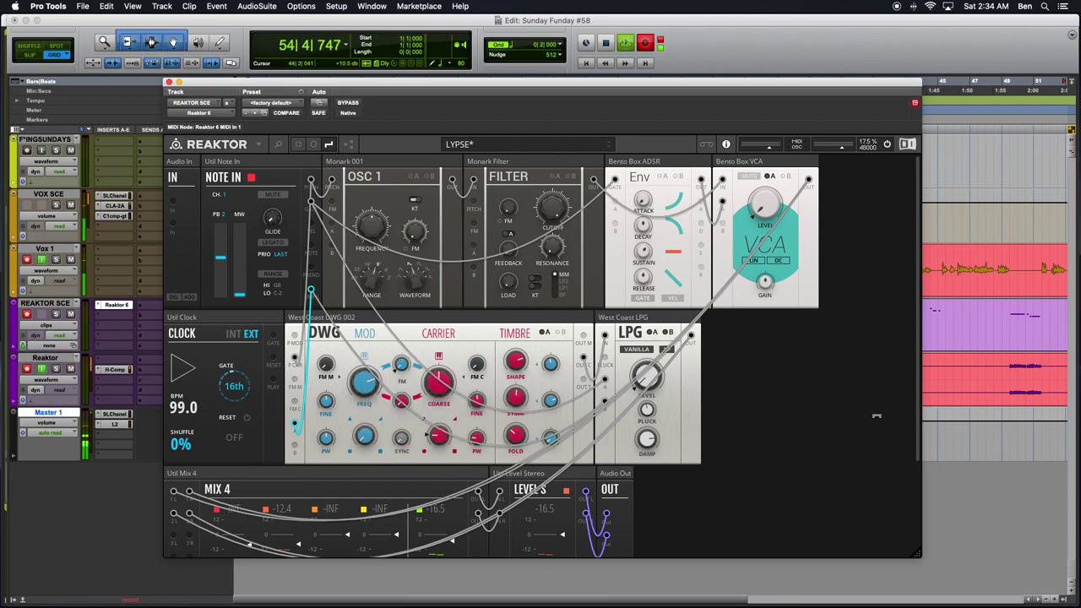
pyautogui.scroll(-2, 876, 415)
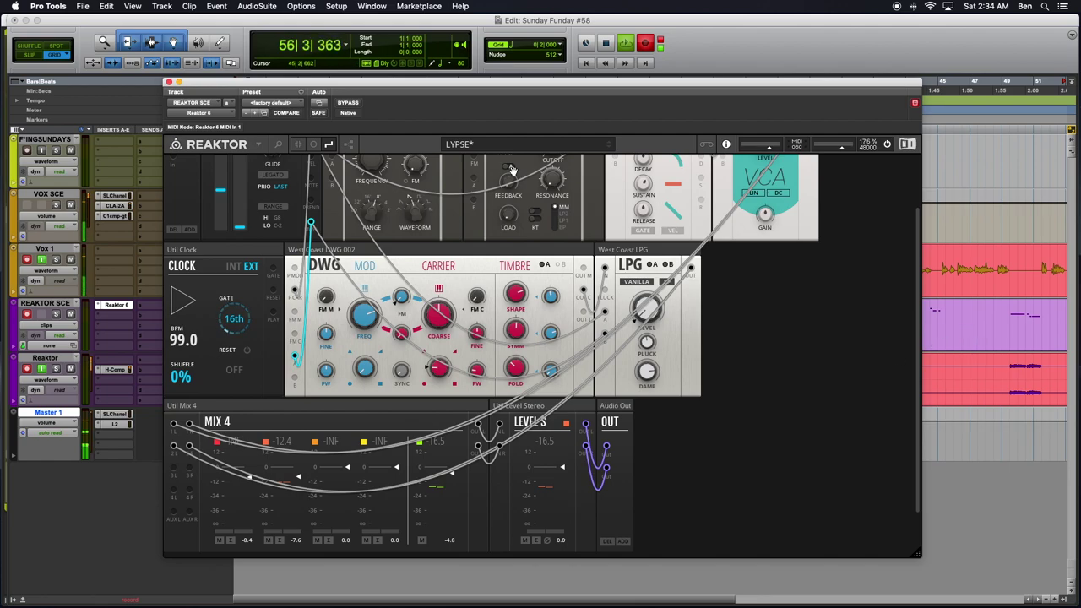
pyautogui.moveTo(382, 84); pyautogui.dragTo(249, 19)
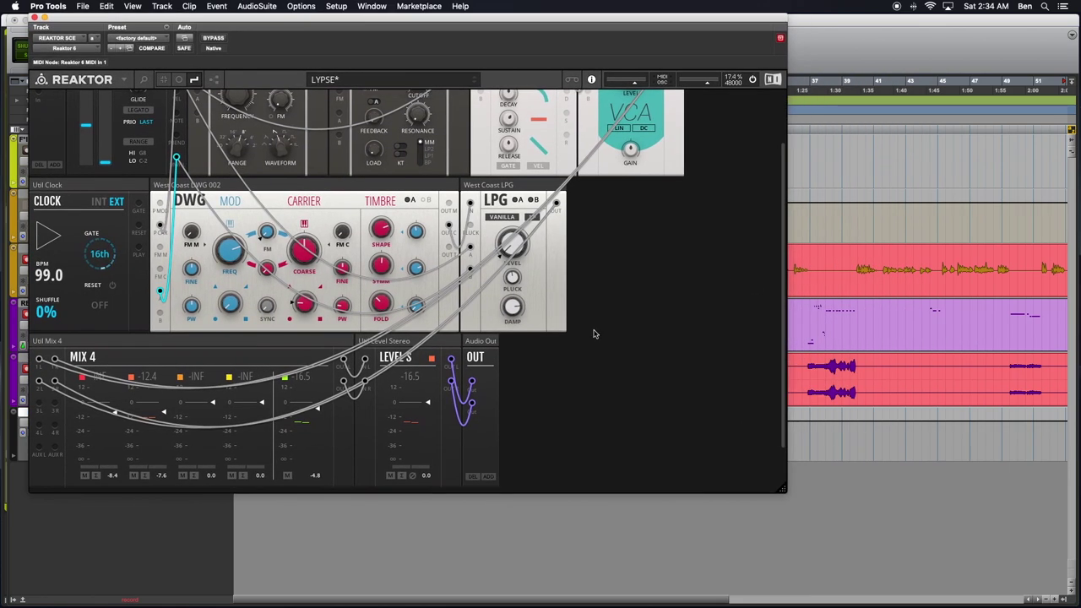
pyautogui.scroll(2, 591, 403)
pyautogui.scroll(-4, 591, 403)
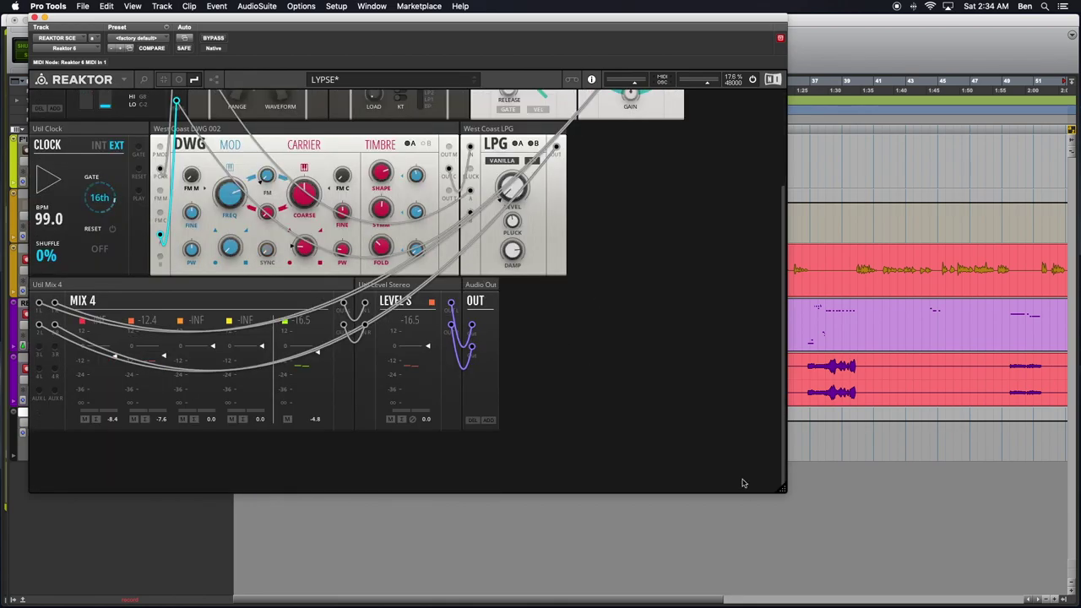
pyautogui.moveTo(781, 491); pyautogui.dragTo(895, 595)
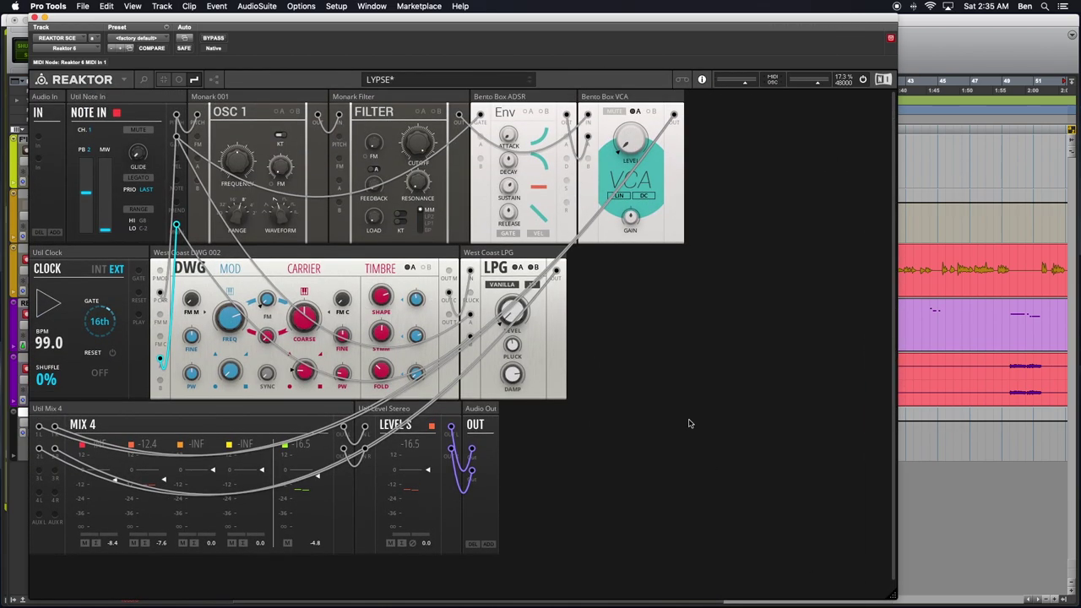
# Search the blocks for SEQ and add the Kodiak Shift Sequencer to the rack
pyautogui.doubleClick(609, 382)
pyautogui.write('SEQ')
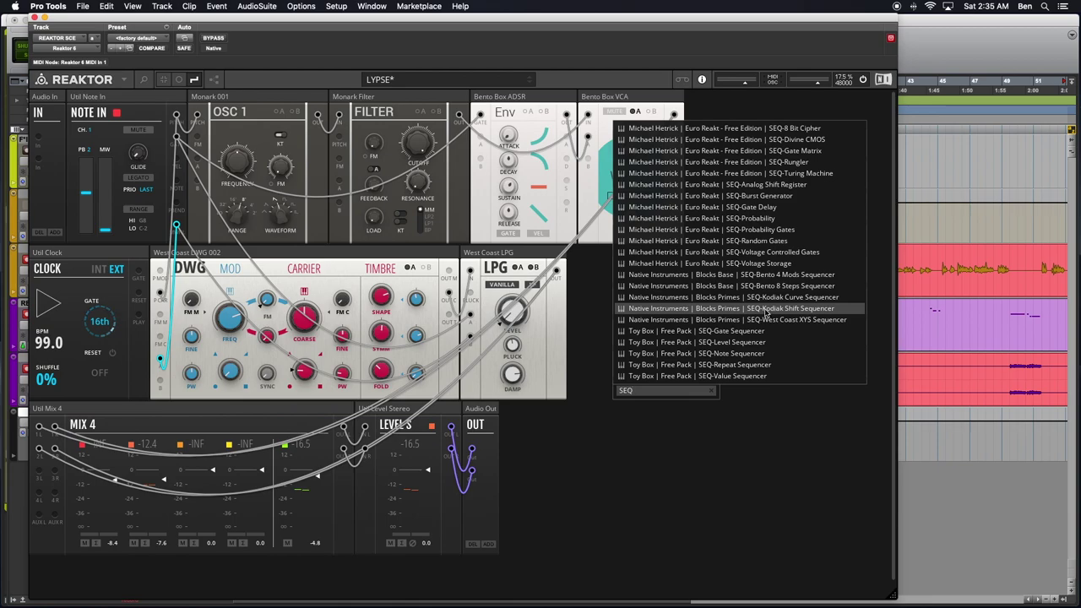
pyautogui.click(766, 310)
pyautogui.moveTo(700, 412); pyautogui.dragTo(218, 322)
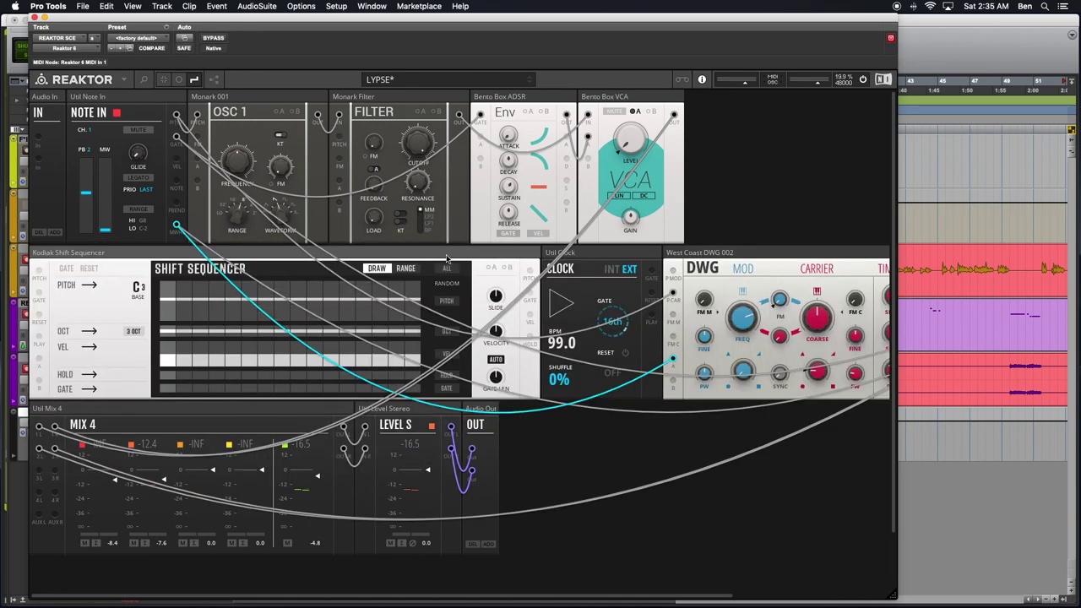
# Arrange the Shift Sequencer in its own third row, with Mix 4, Level Stereo and Audio Out side by side beneath it
pyautogui.moveTo(351, 255); pyautogui.dragTo(571, 411)
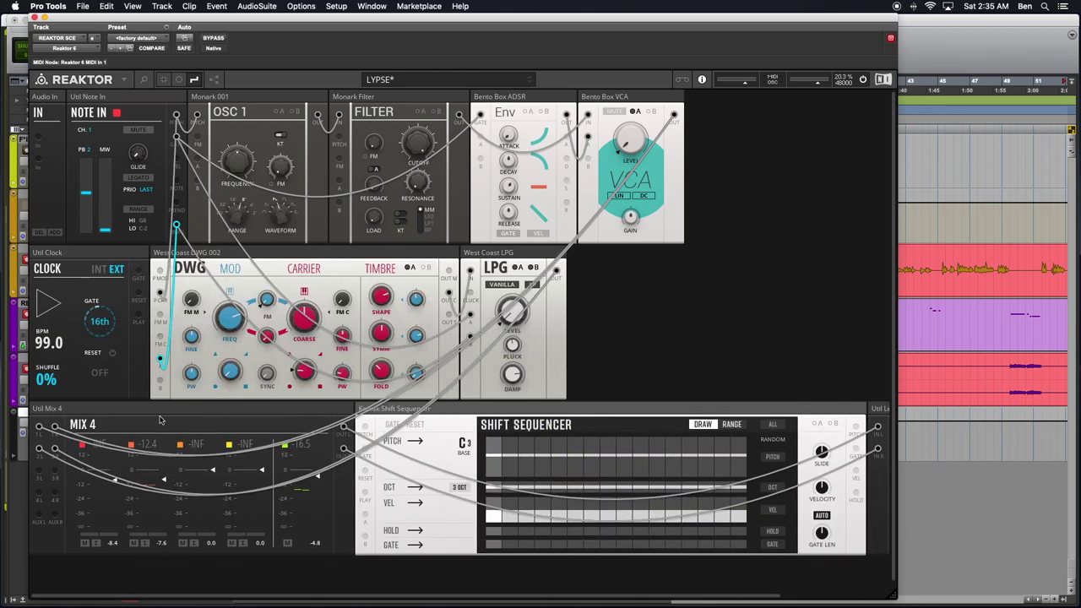
pyautogui.moveTo(150, 408); pyautogui.dragTo(154, 564)
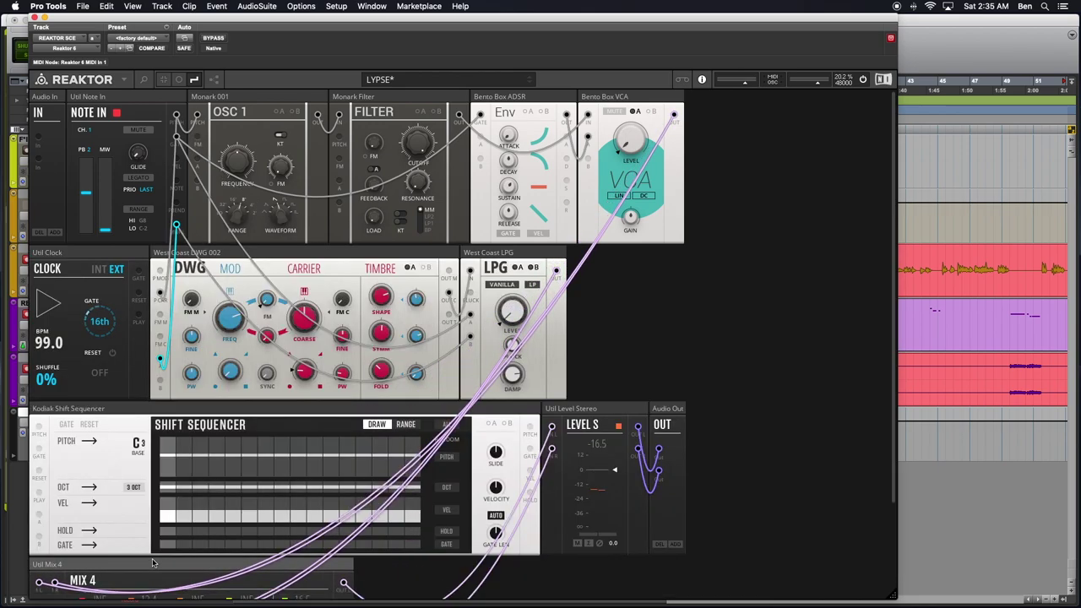
pyautogui.scroll(-3, 336, 471)
pyautogui.moveTo(579, 291); pyautogui.dragTo(393, 449)
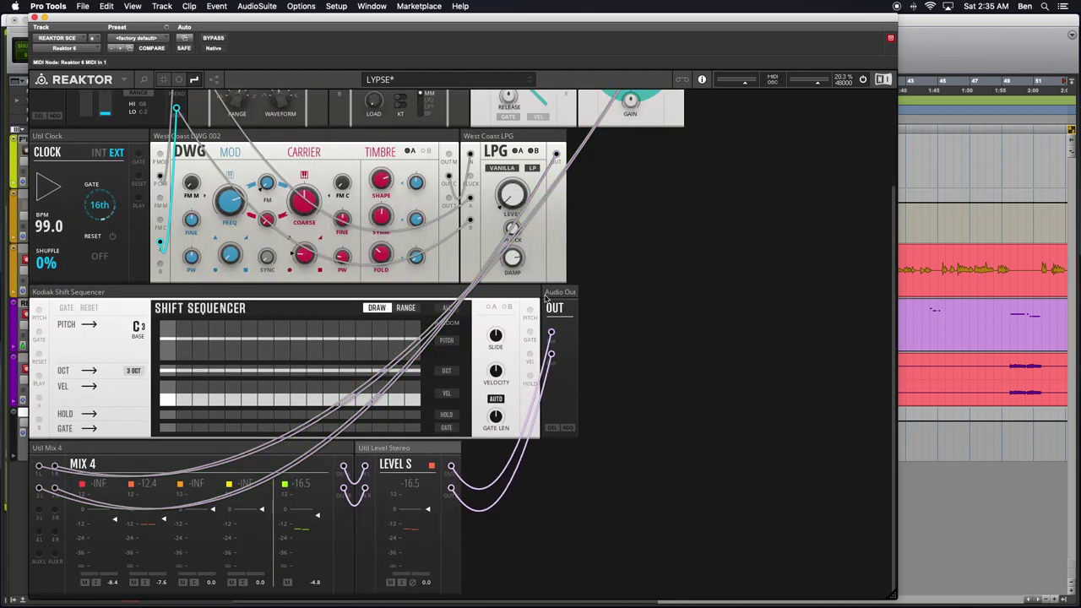
pyautogui.moveTo(546, 298); pyautogui.dragTo(497, 436)
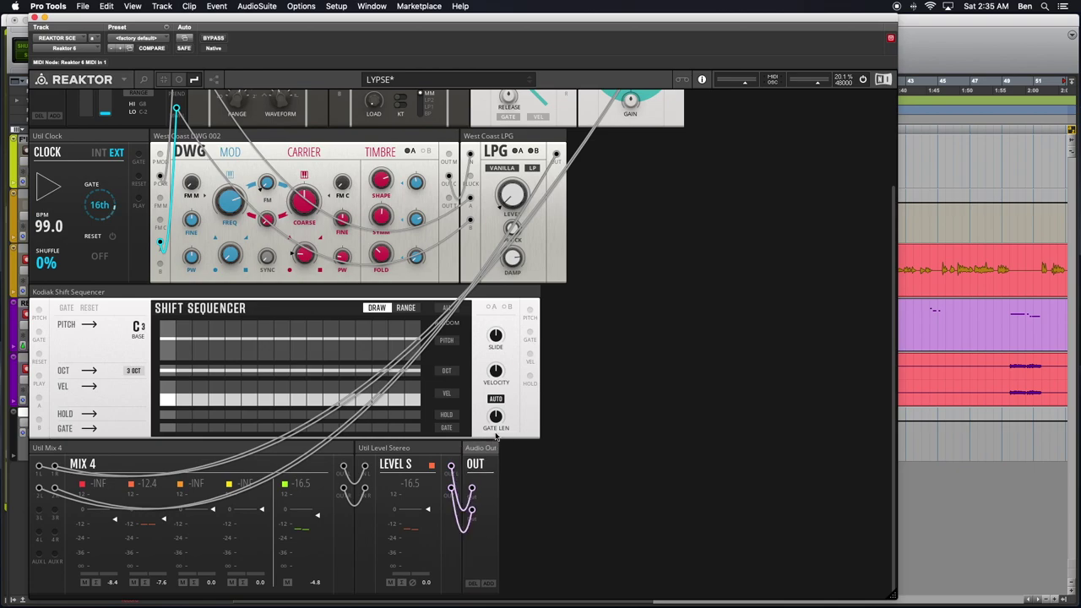
pyautogui.scroll(3, 620, 425)
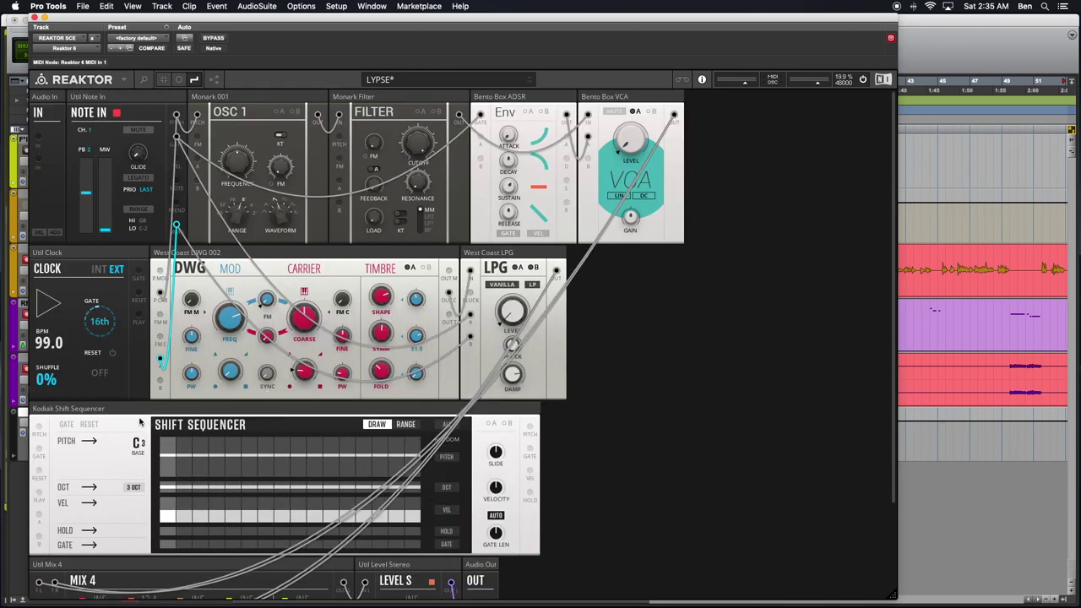
# Add the Digilog Clock Divider block and place it directly before the Shift Sequencer in the third row
pyautogui.doubleClick(701, 328)
pyautogui.write('Divid')
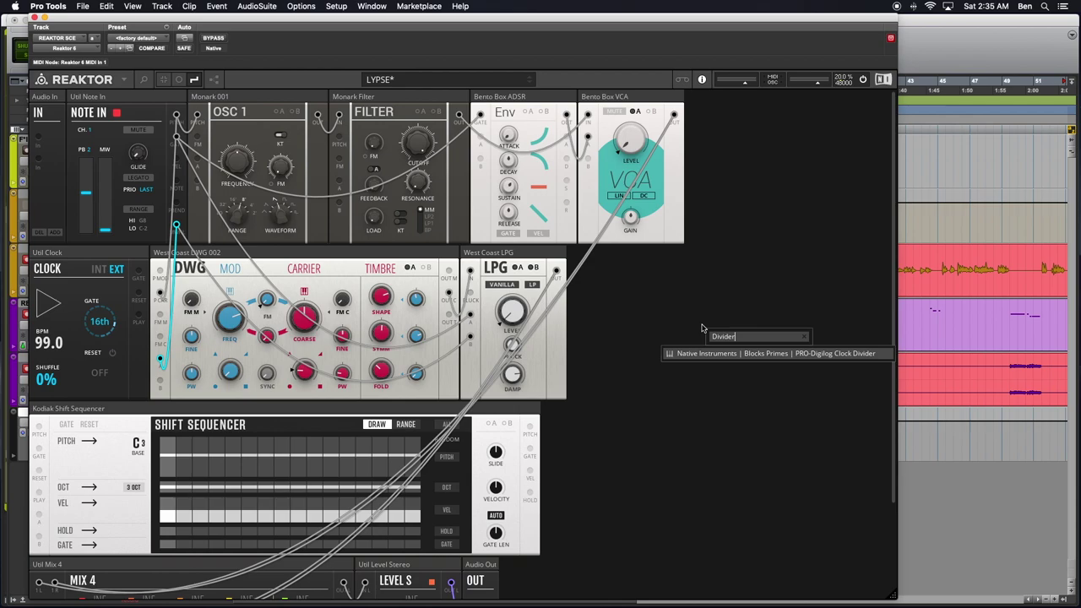
pyautogui.write('er')
pyautogui.press('Return')
pyautogui.moveTo(625, 409); pyautogui.dragTo(93, 409)
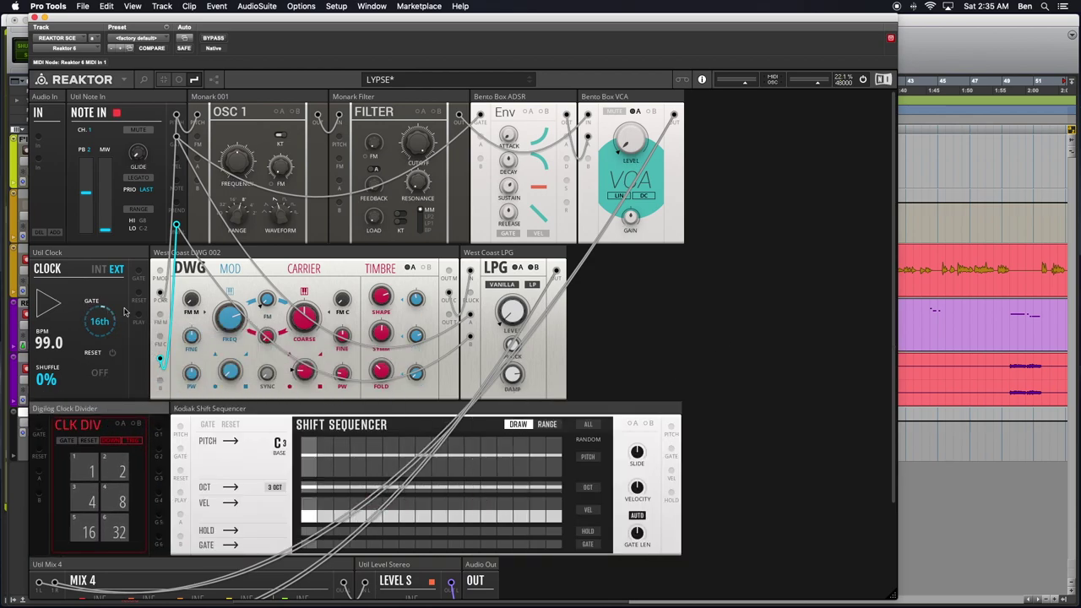
# Patch the Clock's gate output into the Clock Divider's gate input and switch the Clock to internal sync at 106 BPM
pyautogui.moveTo(137, 272); pyautogui.dragTo(39, 430)
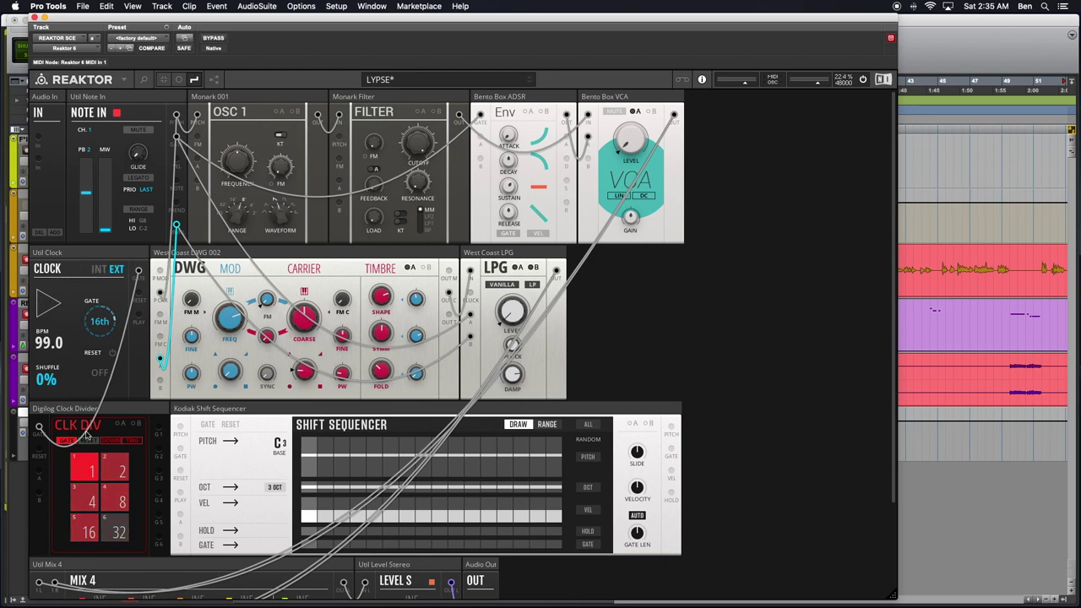
pyautogui.click(99, 270)
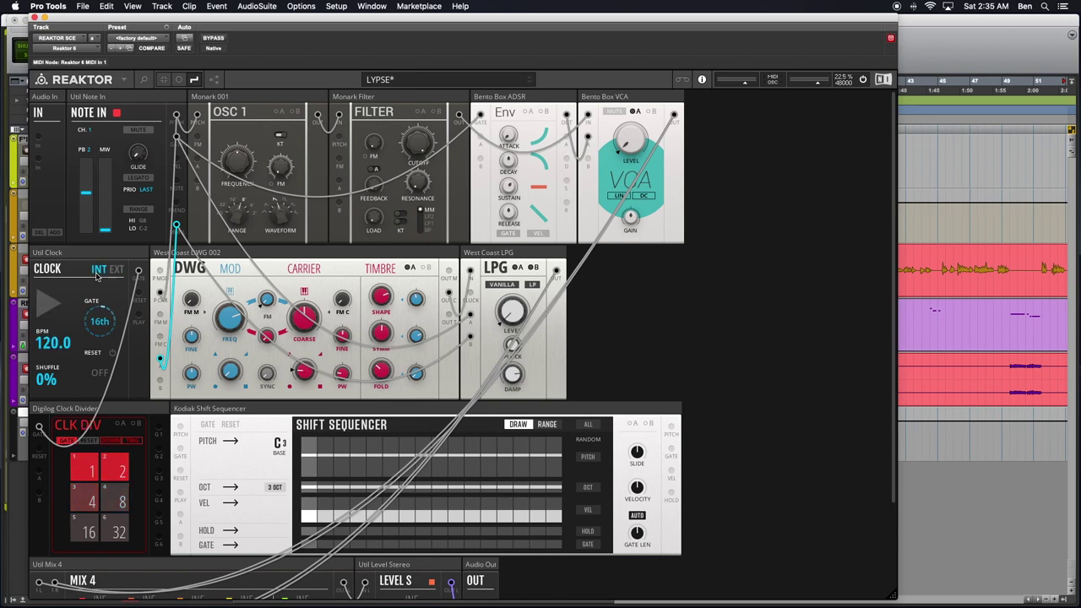
pyautogui.moveTo(45, 364); pyautogui.dragTo(48, 355)
pyautogui.click(38, 314)
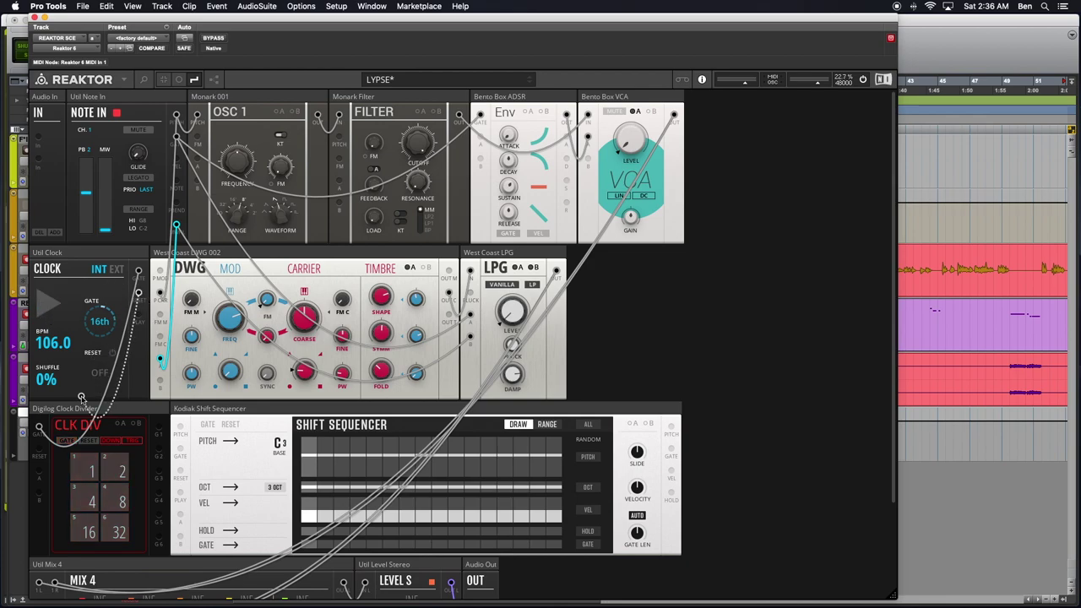
# Patch the Clock's reset output into the Clock Divider's reset input
pyautogui.press('alt')
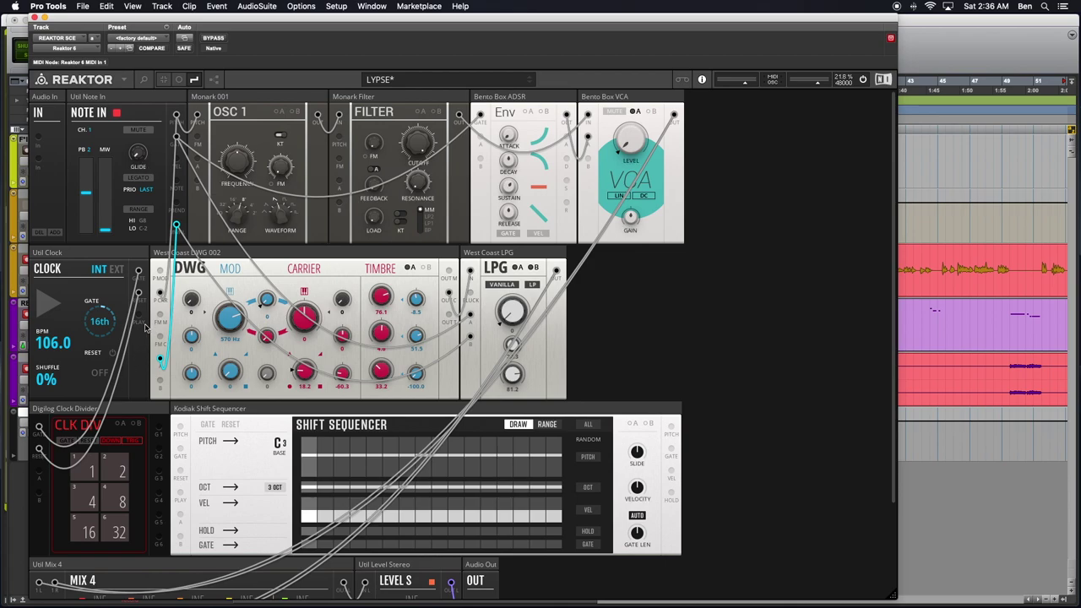
pyautogui.moveTo(138, 315); pyautogui.dragTo(68, 457)
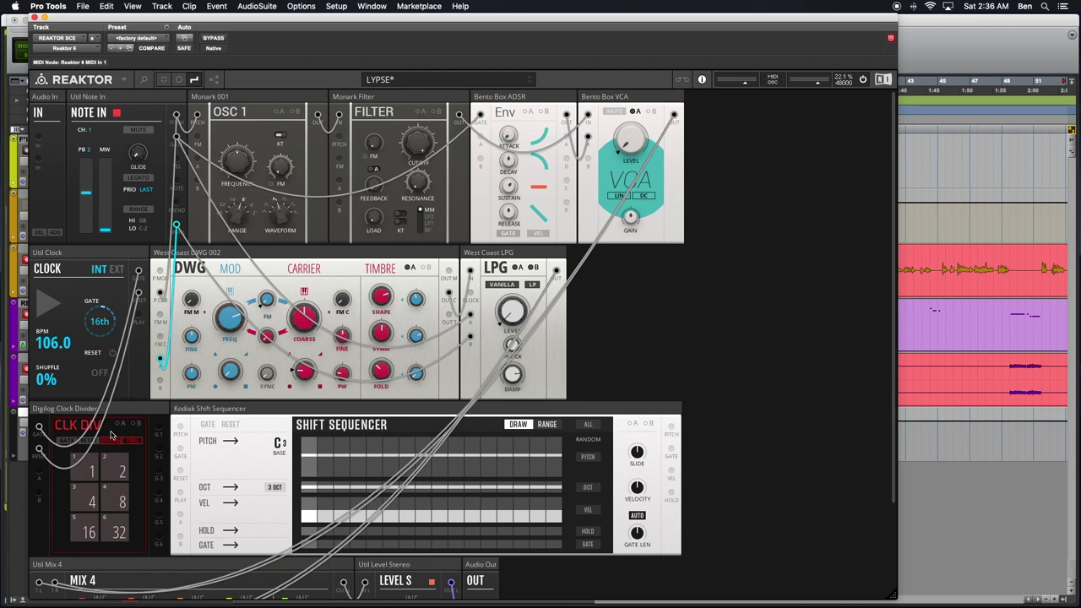
# Test-run the Clock briefly, and patch the Shift Sequencer's pitch output into the DWG's carrier pitch input and the Monark oscillator's pitch input
pyautogui.click(49, 301)
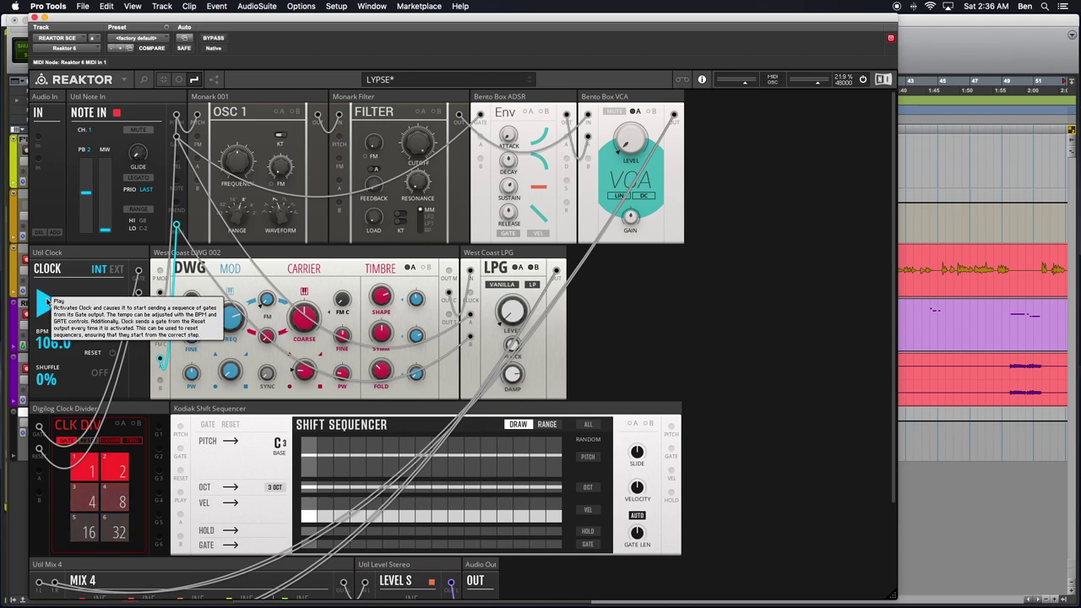
pyautogui.click(42, 301)
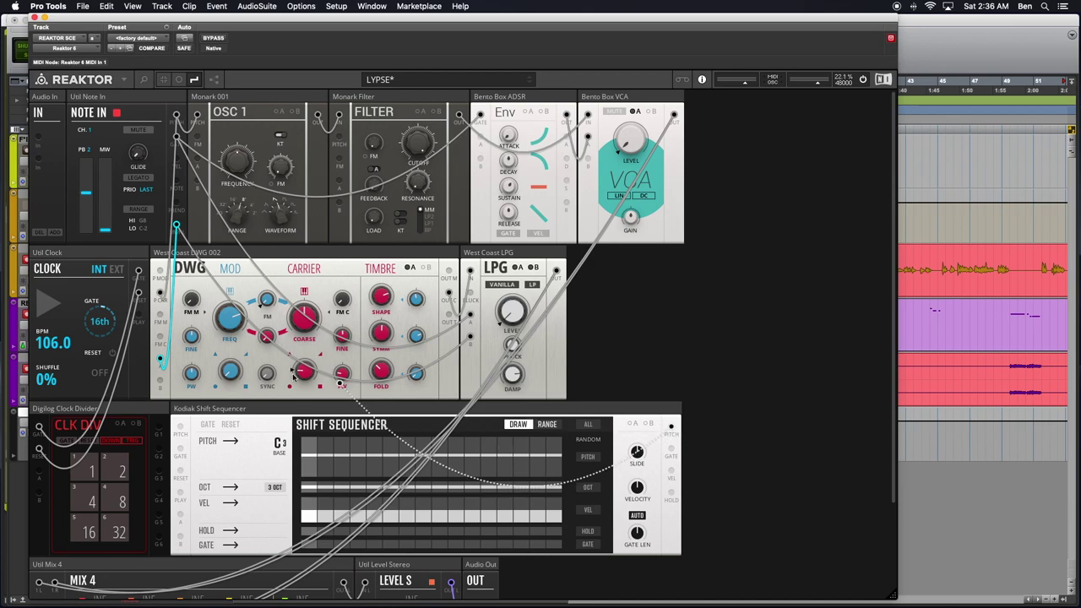
pyautogui.moveTo(160, 294); pyautogui.dragTo(160, 296)
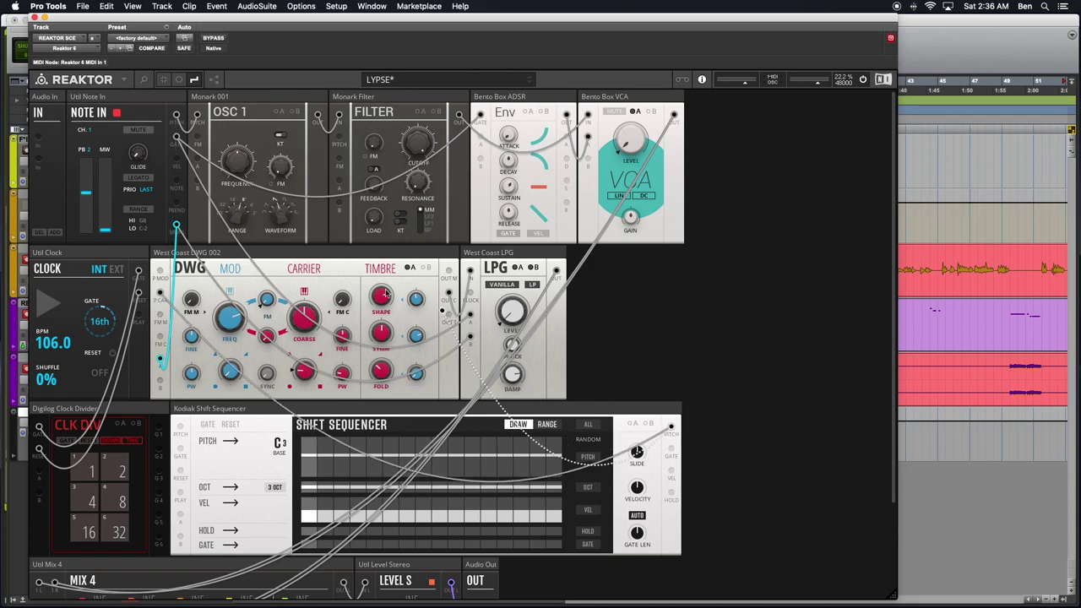
pyautogui.moveTo(198, 115); pyautogui.dragTo(198, 116)
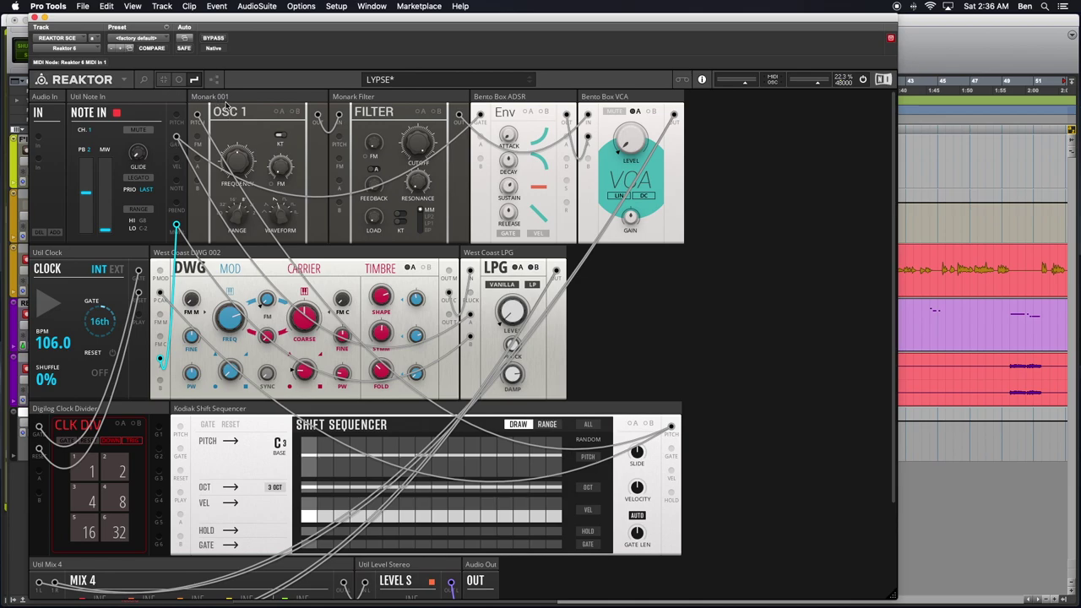
# Start the Clock and patch the Clock Divider's G2 output into the Shift Sequencer's gate input
pyautogui.click(56, 301)
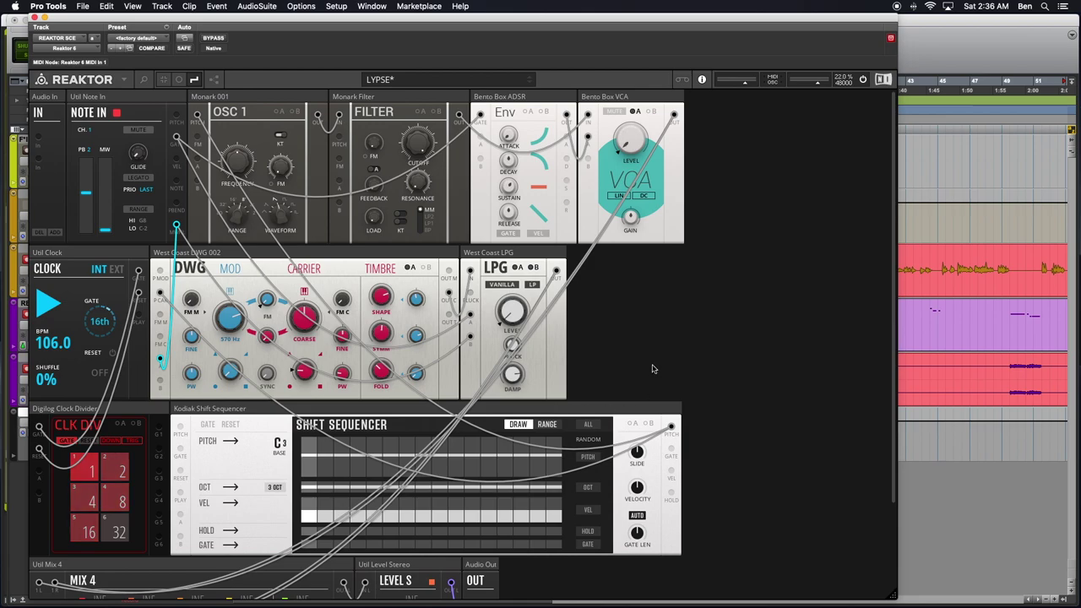
pyautogui.scroll(-5, 630, 304)
pyautogui.scroll(5, 667, 382)
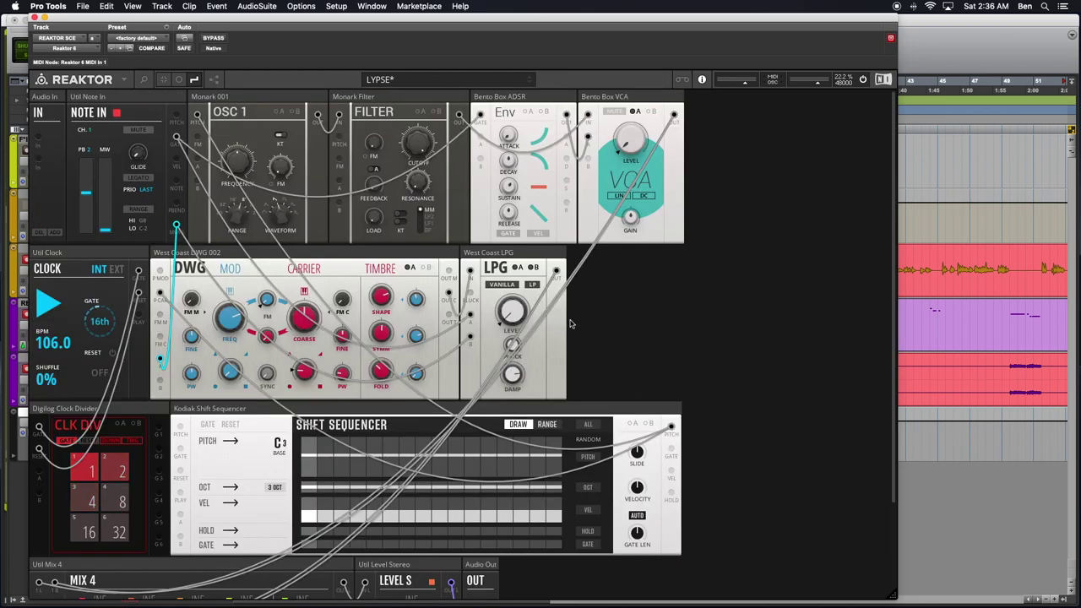
pyautogui.scroll(-3, 576, 415)
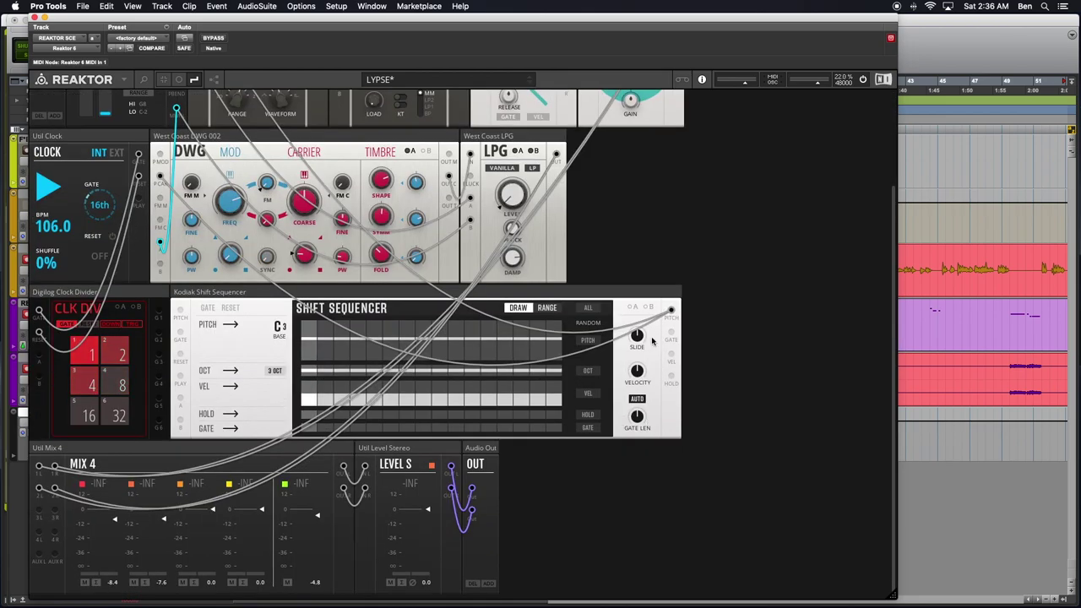
pyautogui.scroll(3, 681, 352)
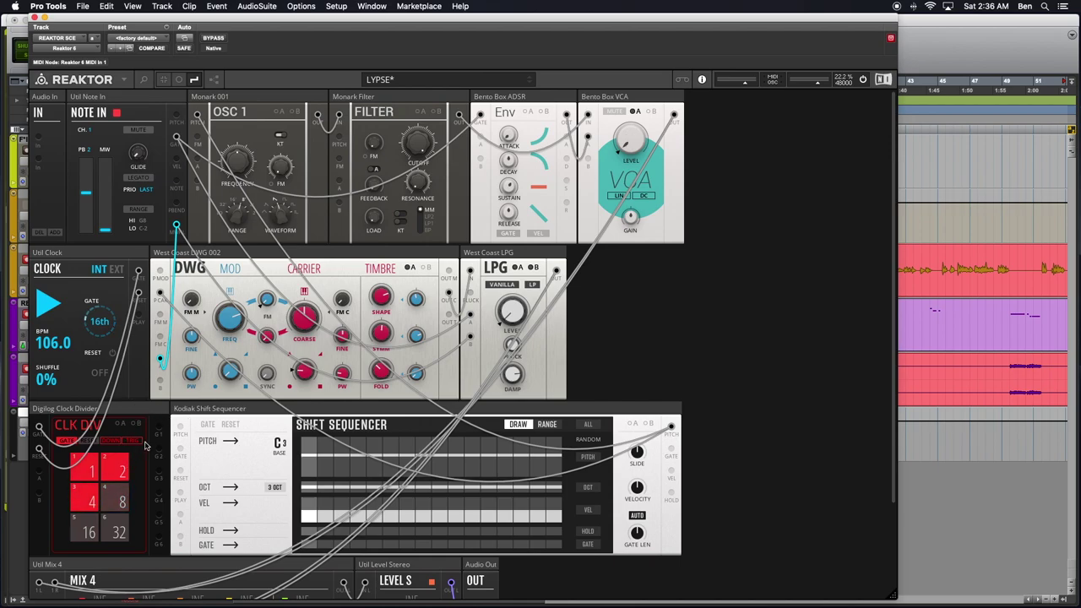
pyautogui.scroll(-1, 144, 415)
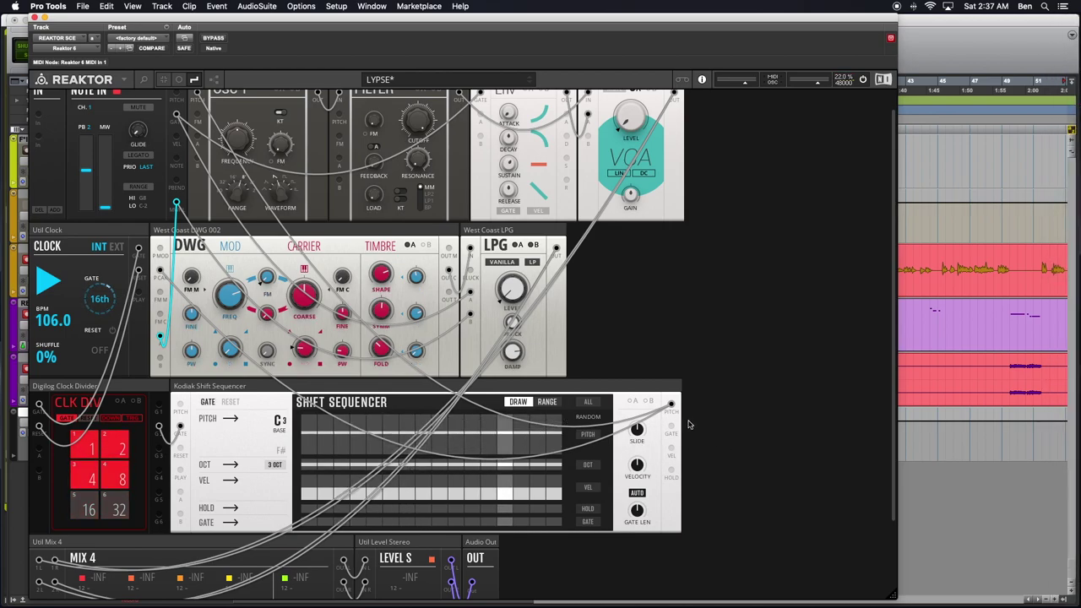
# Patch the Shift Sequencer's gate output into the ADSR's gate input and the LPG's A modulation input
pyautogui.moveTo(672, 432); pyautogui.dragTo(506, 136)
pyautogui.scroll(2, 660, 421)
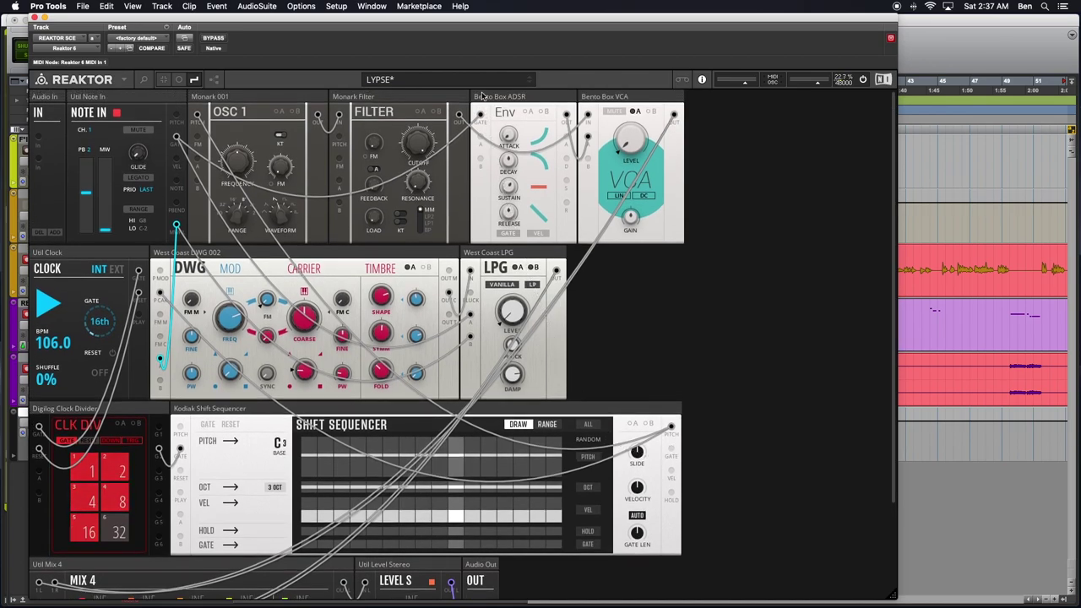
pyautogui.moveTo(671, 425); pyautogui.dragTo(480, 118)
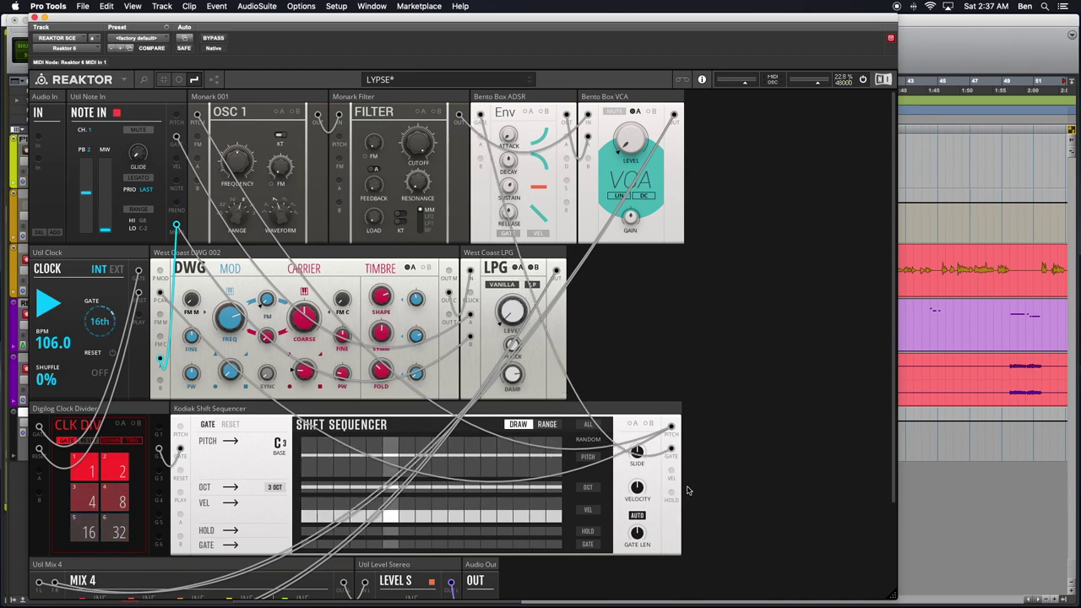
pyautogui.moveTo(671, 456); pyautogui.dragTo(470, 315)
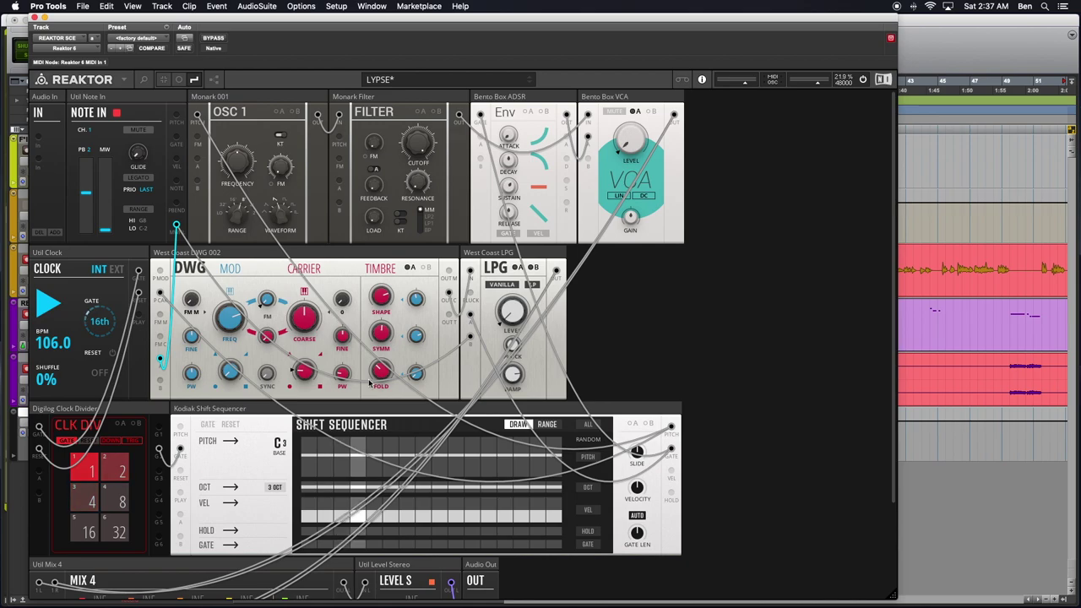
# Patch the Clock Divider's G2 output into the ADSR's gate input and the LPG's A input in place of the sequencer gate
pyautogui.scroll(-3, 547, 476)
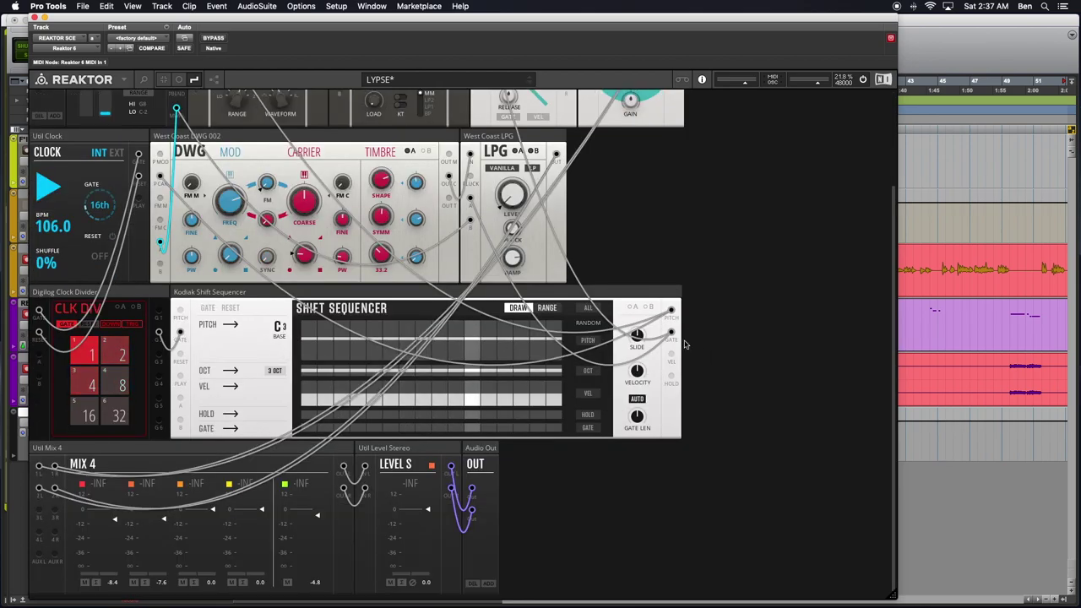
pyautogui.scroll(3, 523, 416)
pyautogui.scroll(-3, 523, 415)
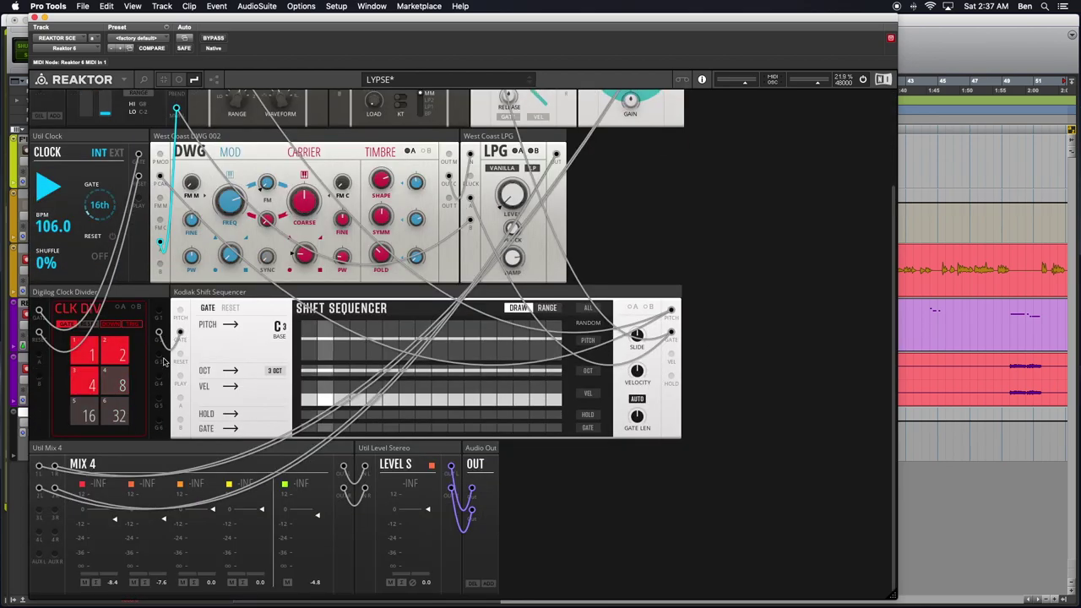
pyautogui.scroll(3, 165, 361)
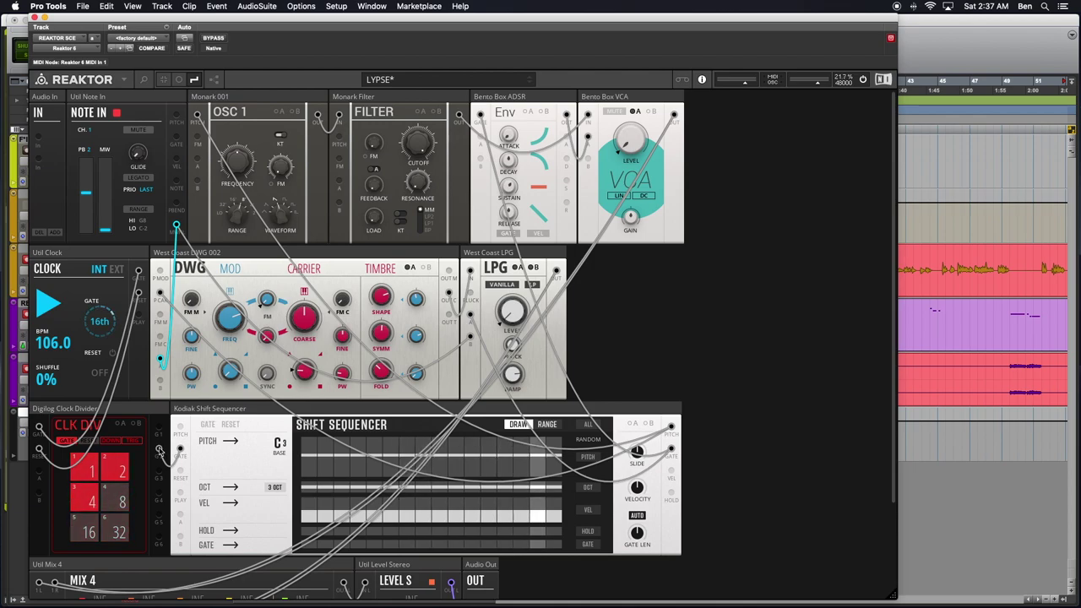
pyautogui.moveTo(159, 451); pyautogui.dragTo(480, 119)
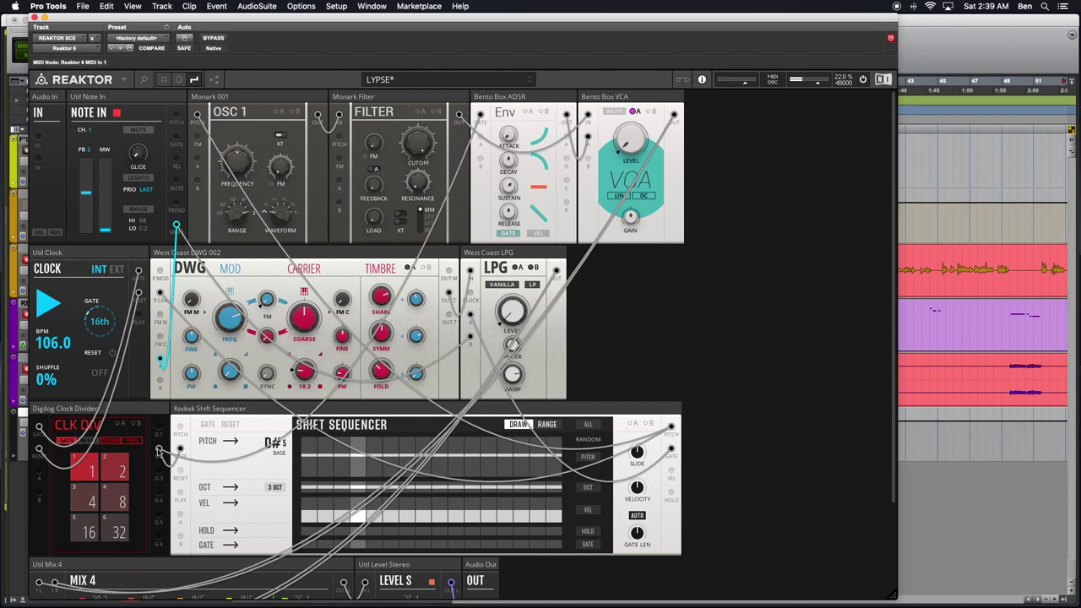
pyautogui.moveTo(158, 452); pyautogui.dragTo(470, 322)
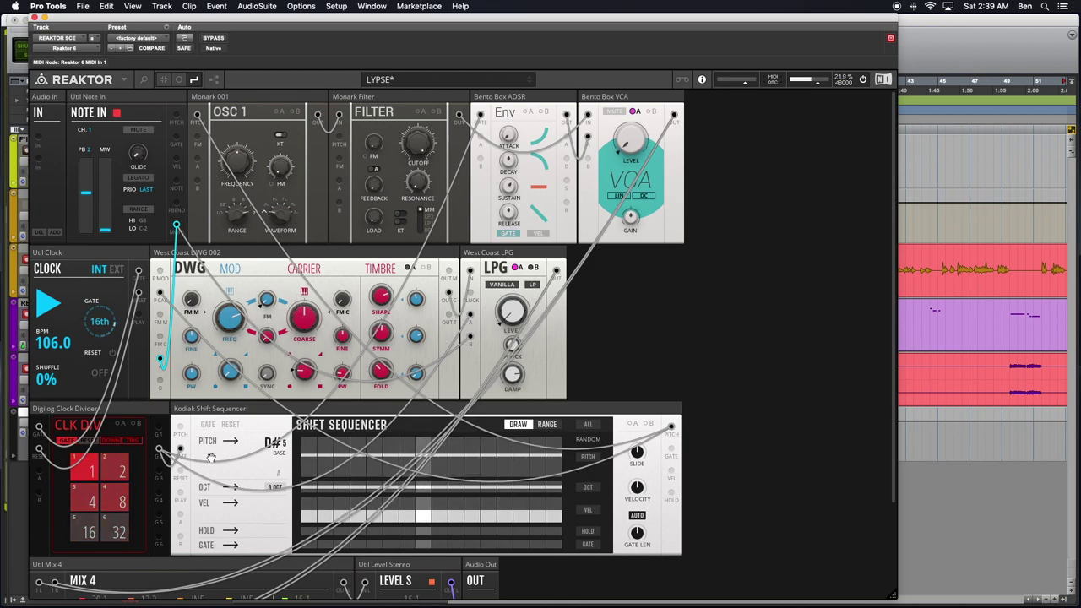
# Set the Shift Sequencer's octave range to 5 OCT and its base note to A5
pyautogui.moveTo(275, 444); pyautogui.dragTo(765, 338)
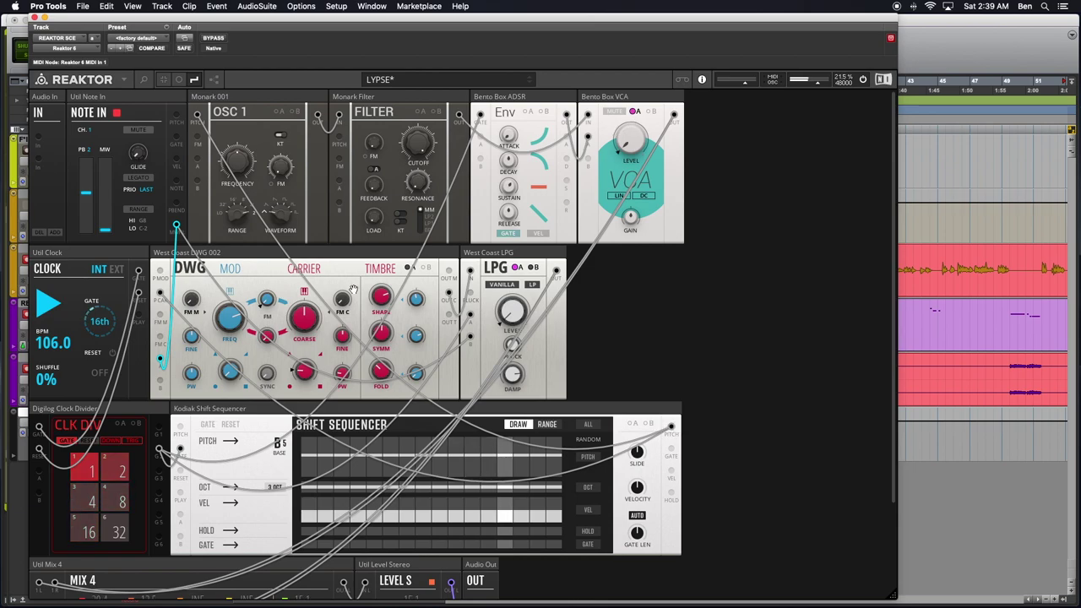
pyautogui.moveTo(267, 297)
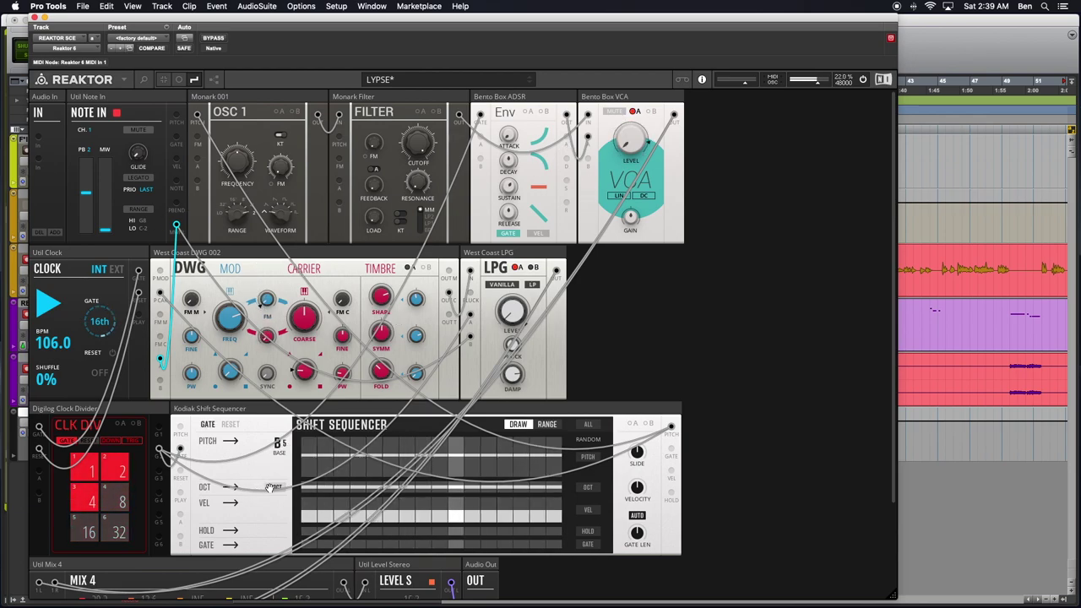
pyautogui.moveTo(275, 488); pyautogui.dragTo(279, 439)
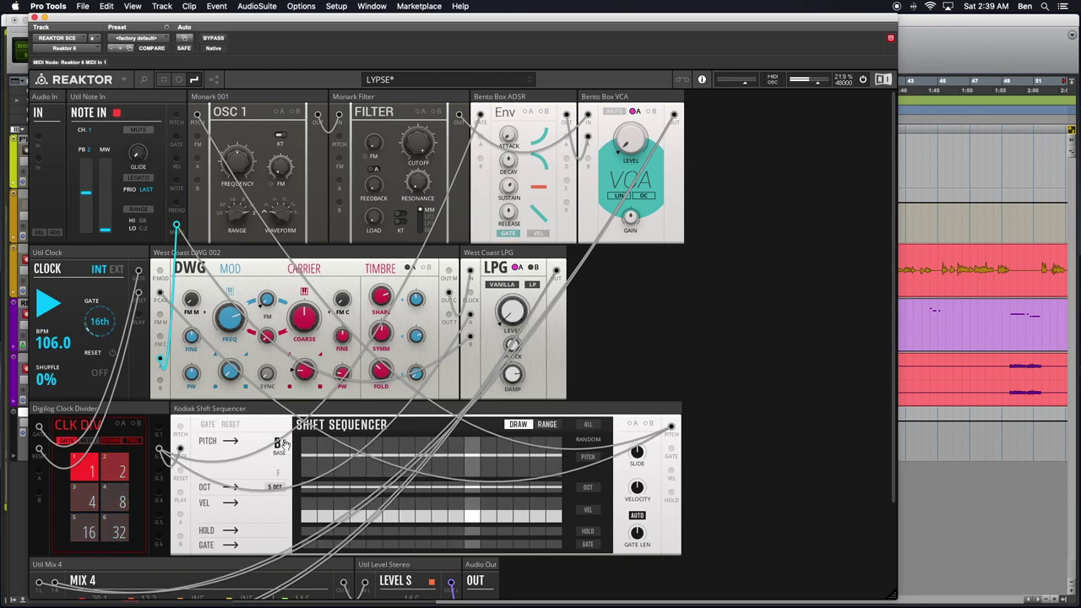
pyautogui.moveTo(277, 445); pyautogui.dragTo(177, 409)
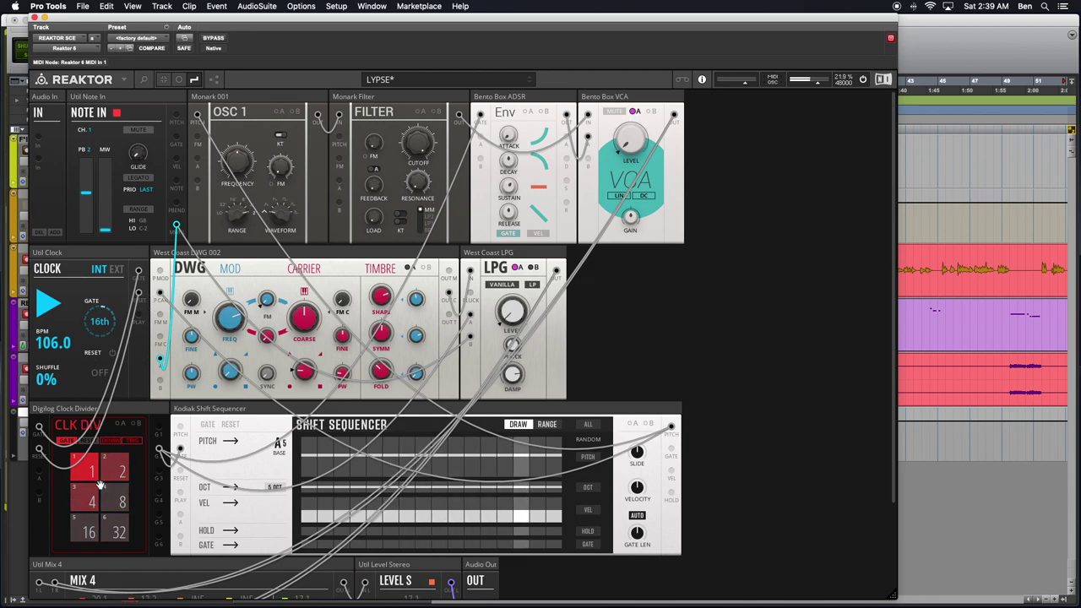
# Patch the Clock's reset output into the Shift Sequencer's reset input and raise the sequencer's base note to C6
pyautogui.moveTo(145, 291); pyautogui.dragTo(180, 471)
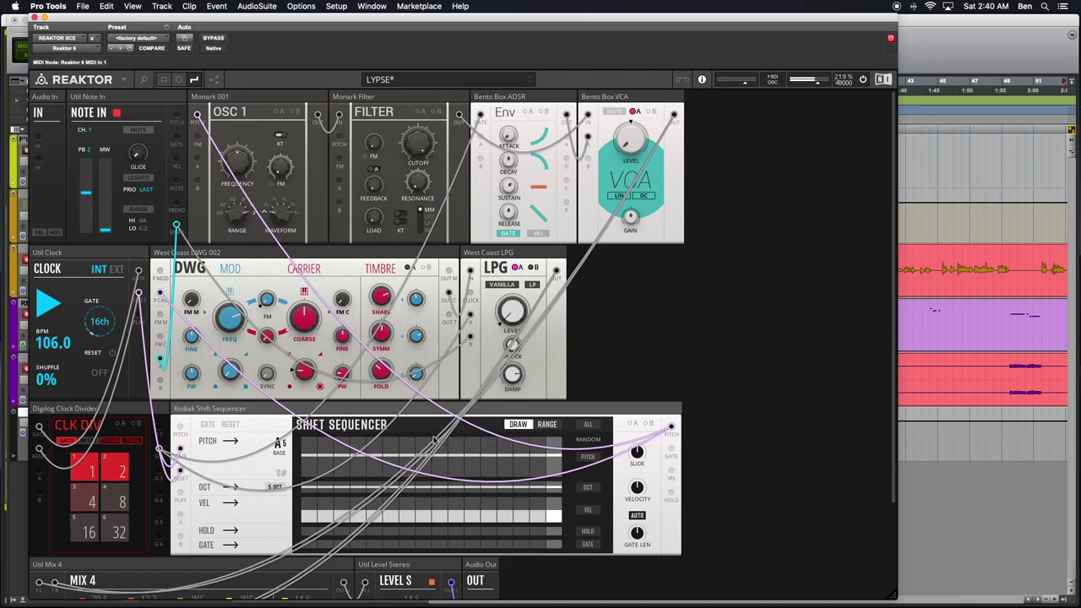
pyautogui.click(311, 463)
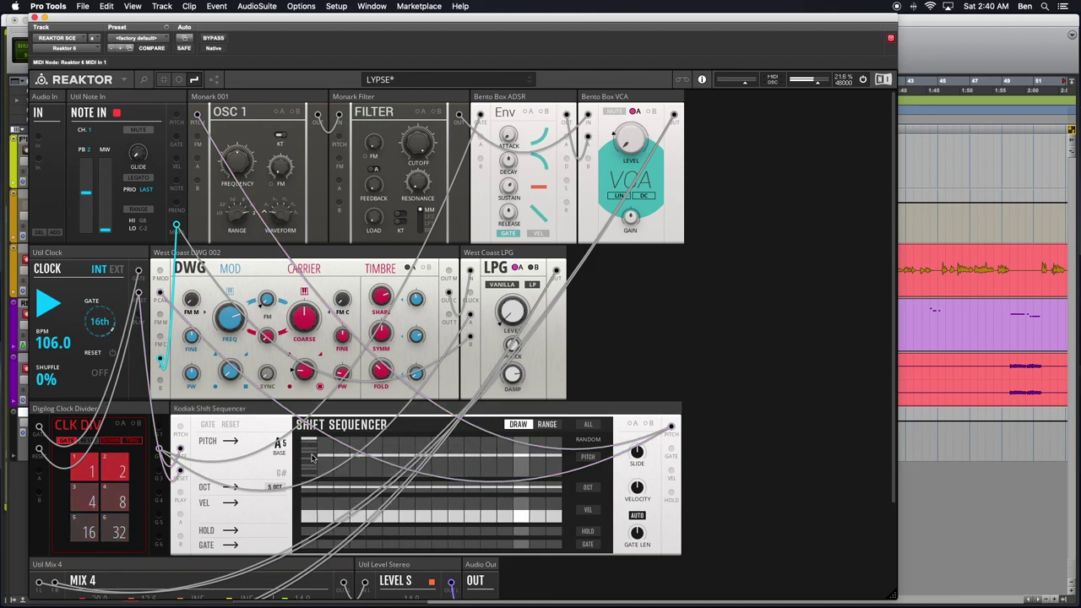
pyautogui.moveTo(313, 456)
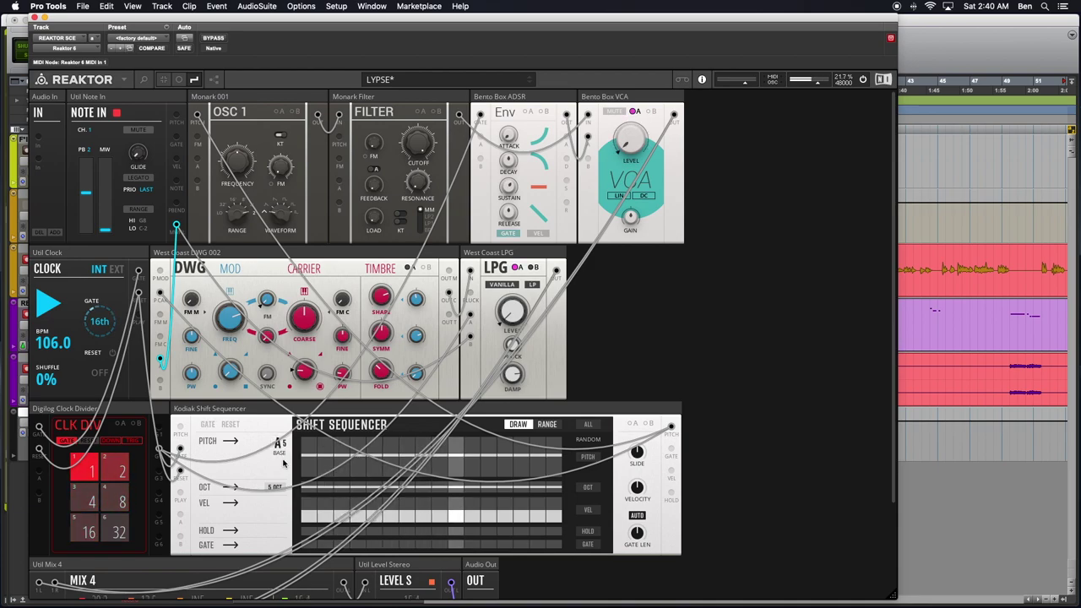
pyautogui.scroll(2, 282, 456)
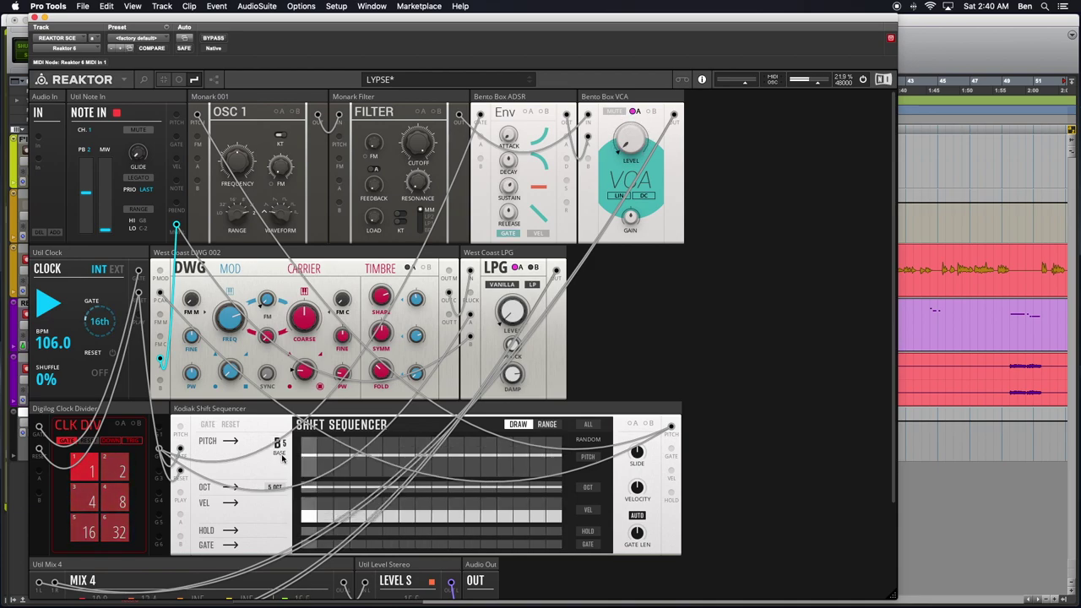
pyautogui.scroll(1, 281, 447)
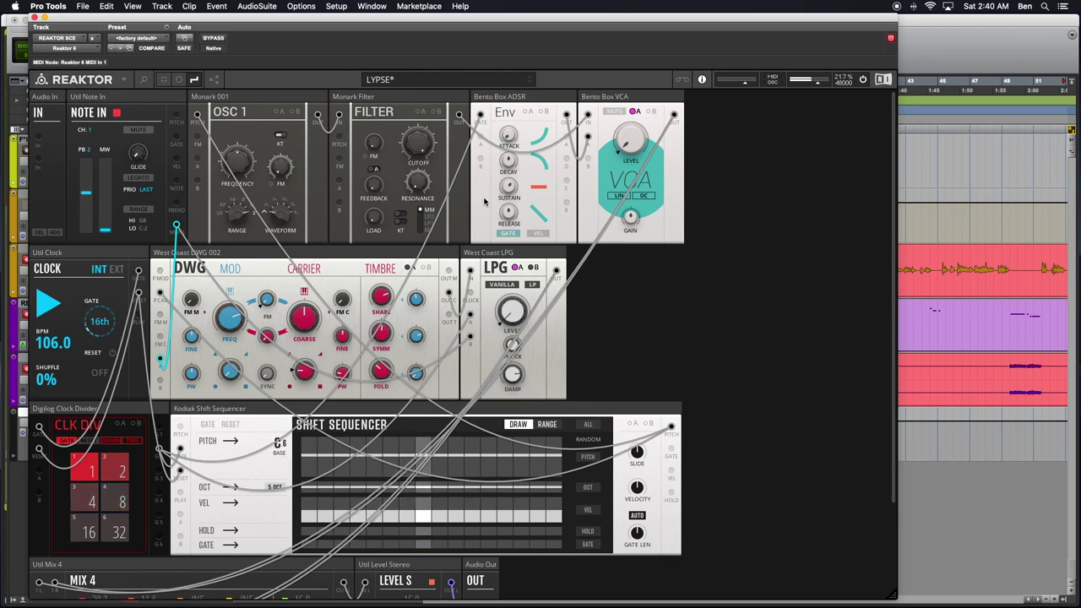
pyautogui.scroll(-3, 667, 384)
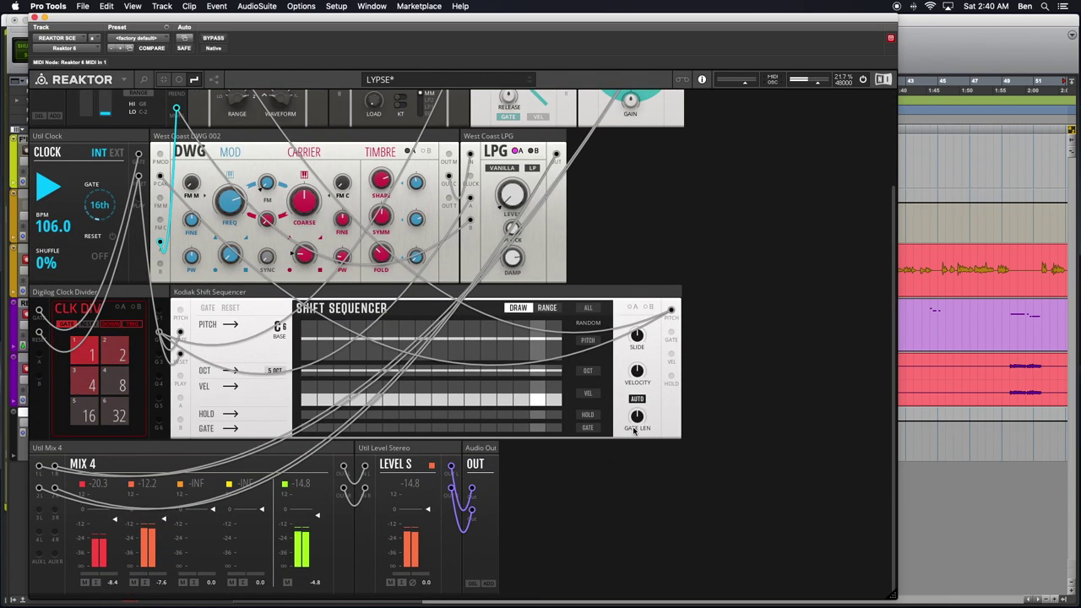
pyautogui.scroll(2, 422, 380)
pyautogui.scroll(-2, 321, 388)
pyautogui.scroll(3, 236, 370)
pyautogui.scroll(-3, 371, 232)
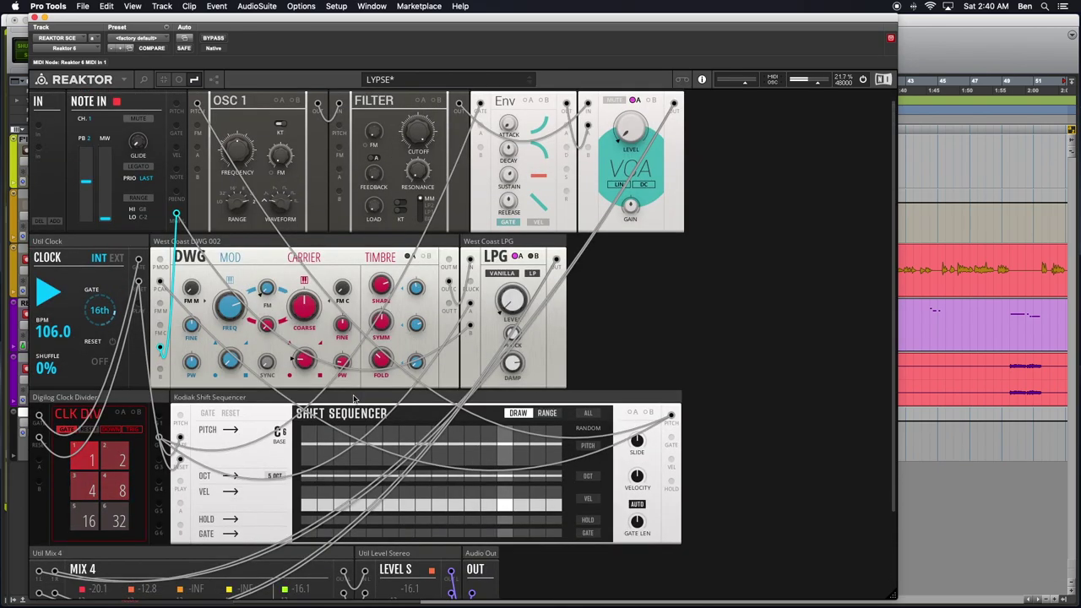
pyautogui.scroll(3, 591, 389)
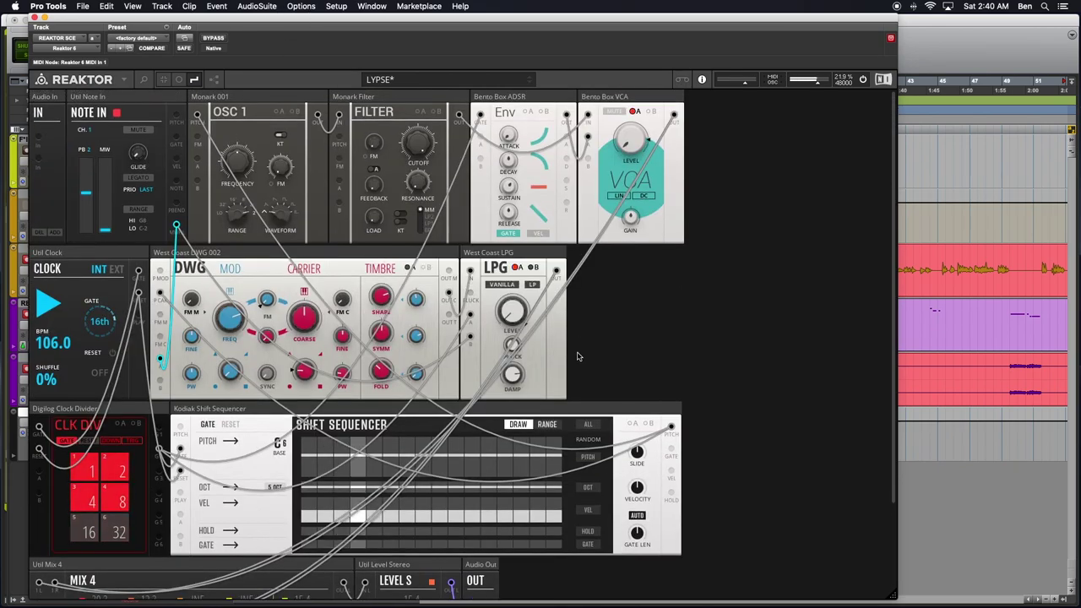
pyautogui.scroll(-1, 596, 391)
pyautogui.scroll(-1, 595, 391)
pyautogui.scroll(2, 595, 391)
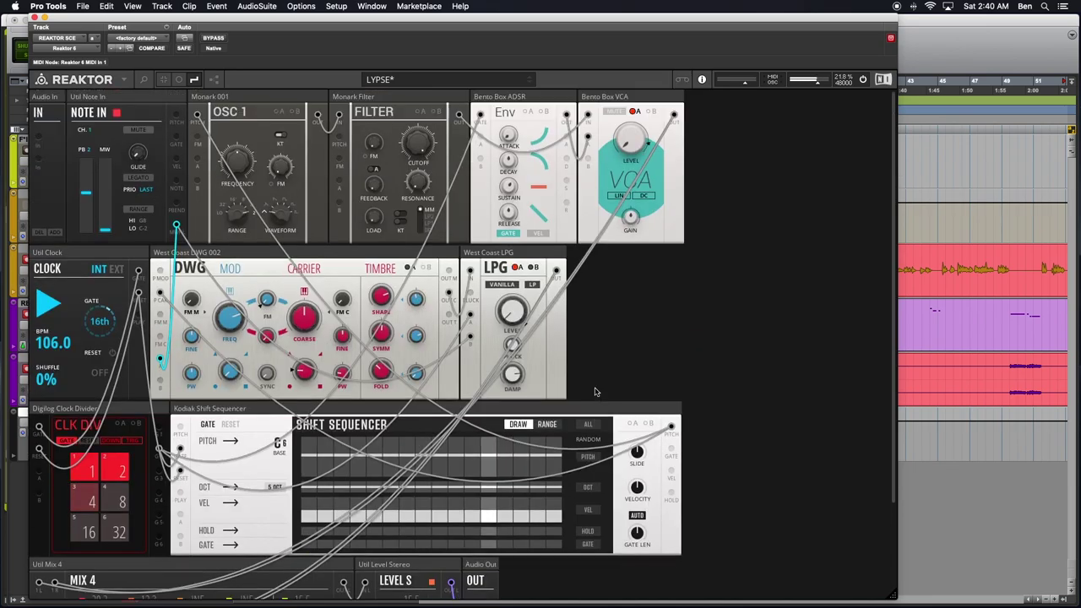
# Raise the Shift Sequencer's velocity steps and gate length, and patch its gate output into the LPG's A input
pyautogui.scroll(-2, 596, 391)
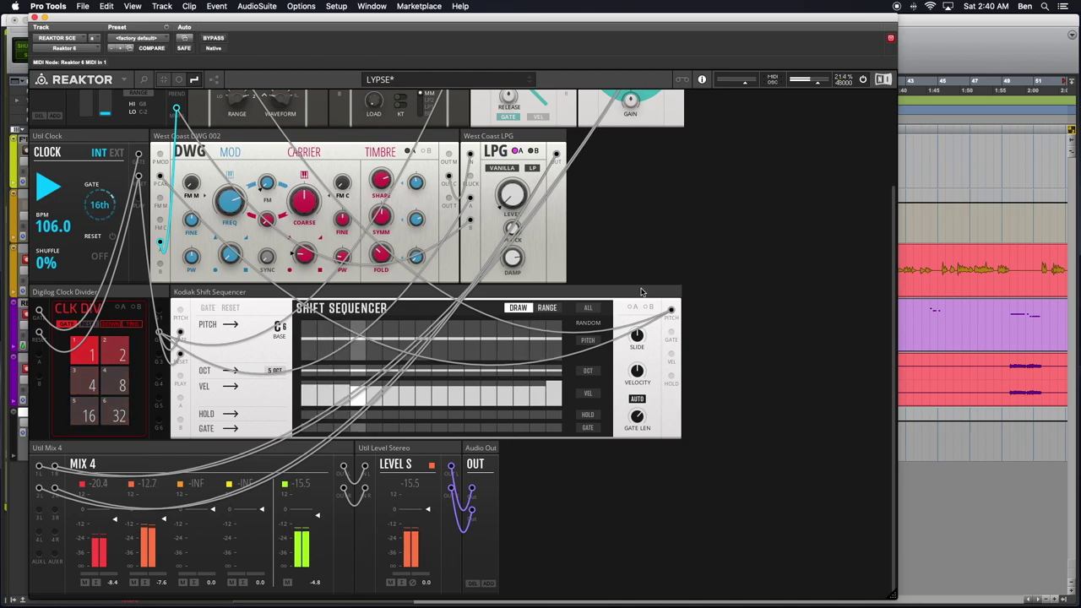
pyautogui.scroll(3, 650, 243)
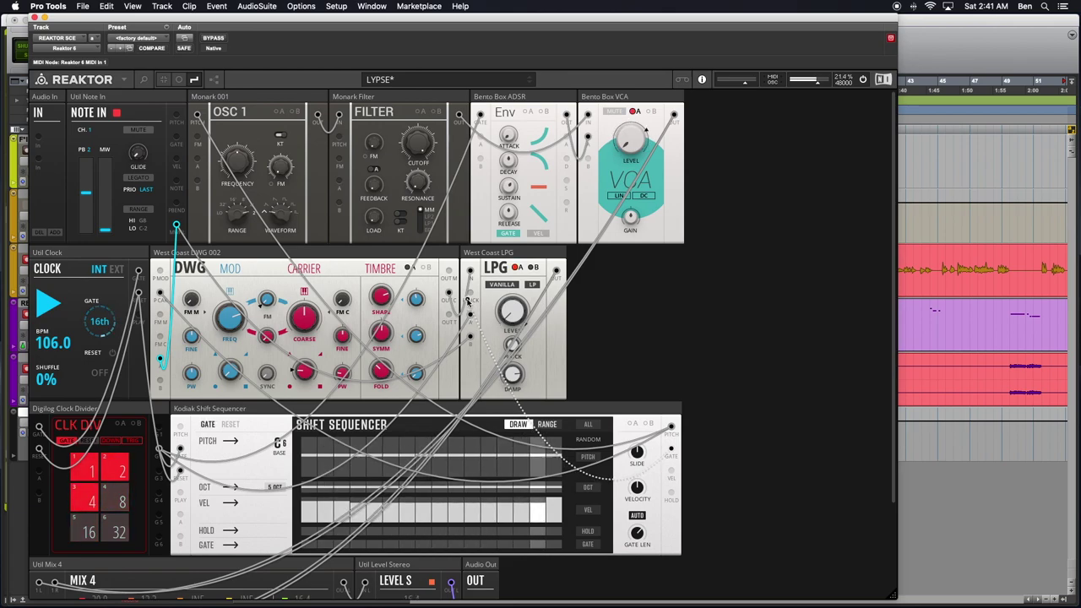
pyautogui.press('alt')
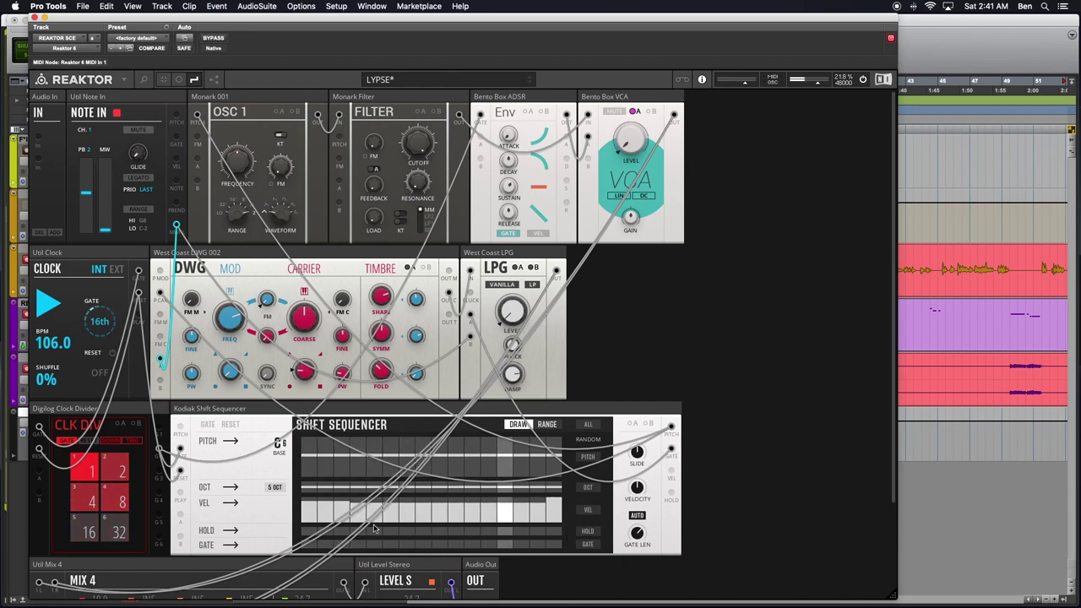
# Turn on the gate for every step of the Shift Sequencer and set its base note to F3
pyautogui.moveTo(306, 548)
pyautogui.mouseDown()
pyautogui.moveTo(464, 565)
pyautogui.moveTo(567, 557)
pyautogui.mouseUp()
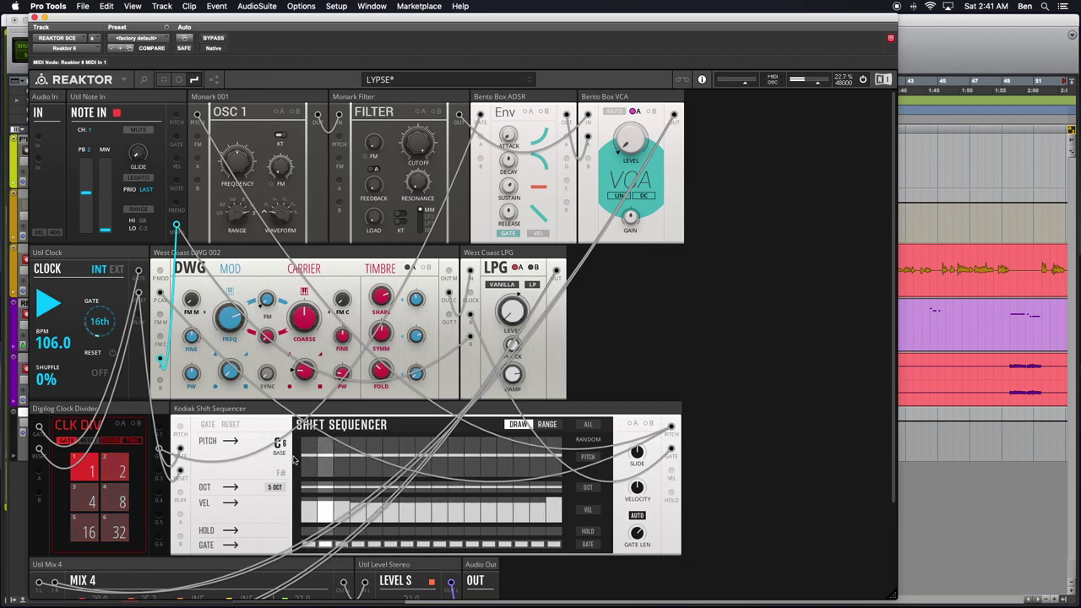
pyautogui.moveTo(279, 445); pyautogui.dragTo(292, 508)
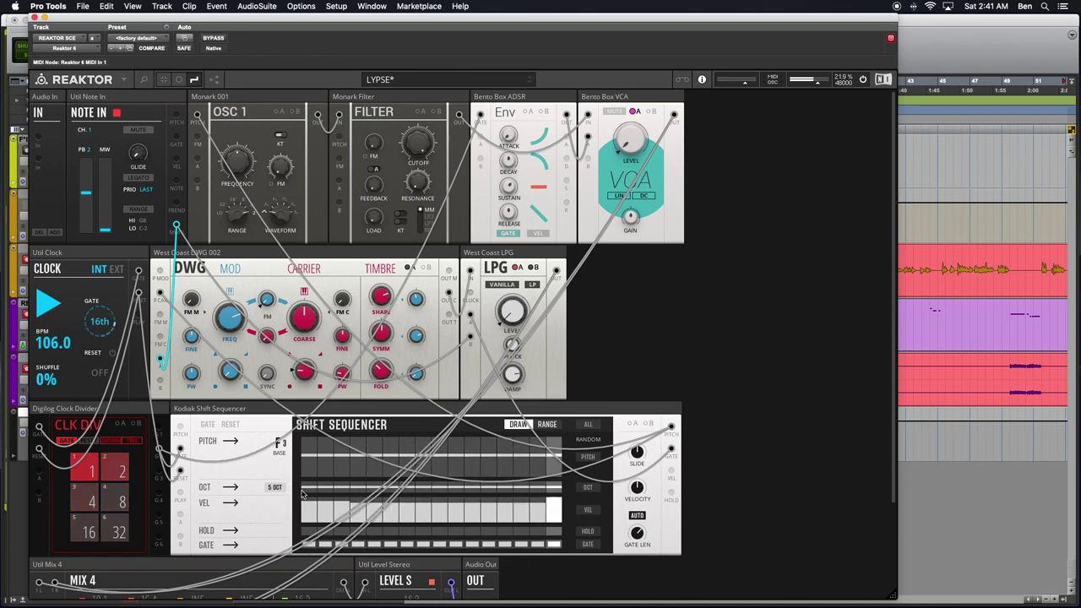
# Try lower base notes on the Shift Sequencer, from E1 through A#0, and settle on B1
pyautogui.moveTo(281, 451); pyautogui.dragTo(296, 494)
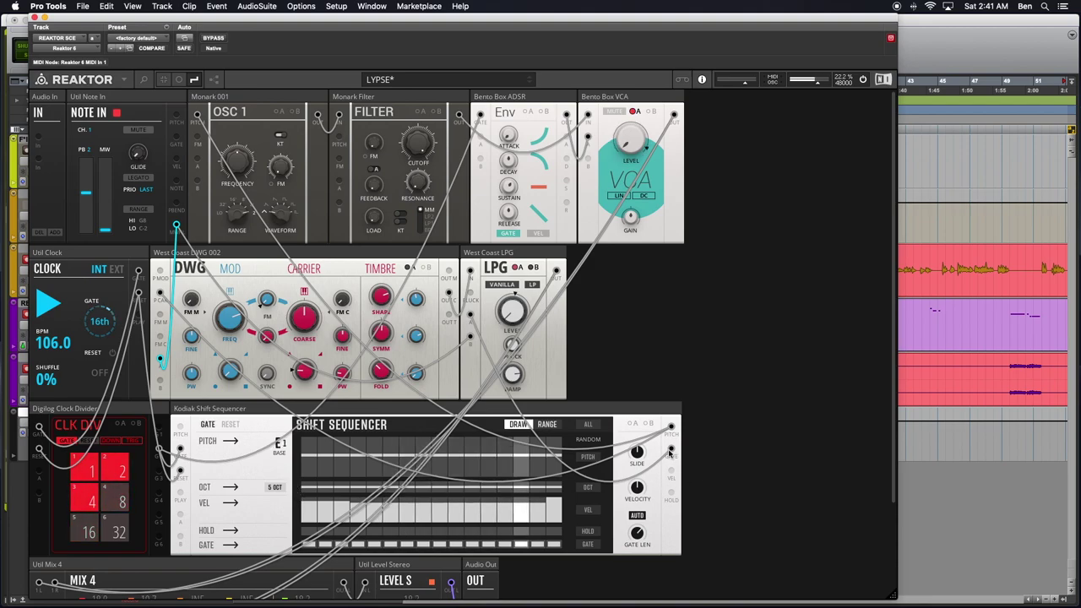
pyautogui.moveTo(670, 454); pyautogui.dragTo(199, 116)
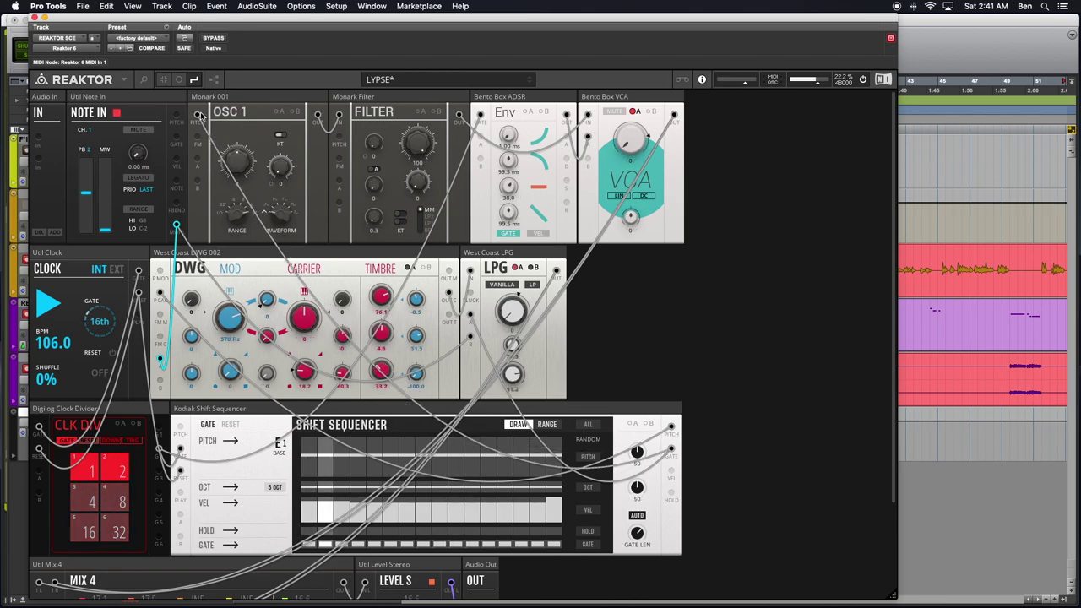
pyautogui.moveTo(279, 444); pyautogui.dragTo(283, 463)
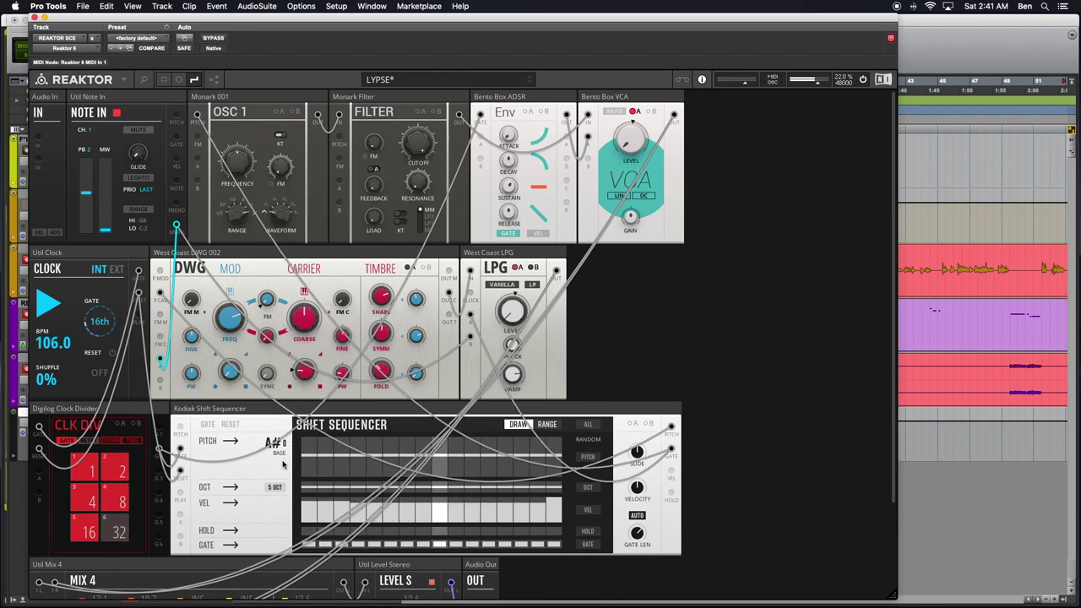
pyautogui.moveTo(295, 502); pyautogui.dragTo(290, 458)
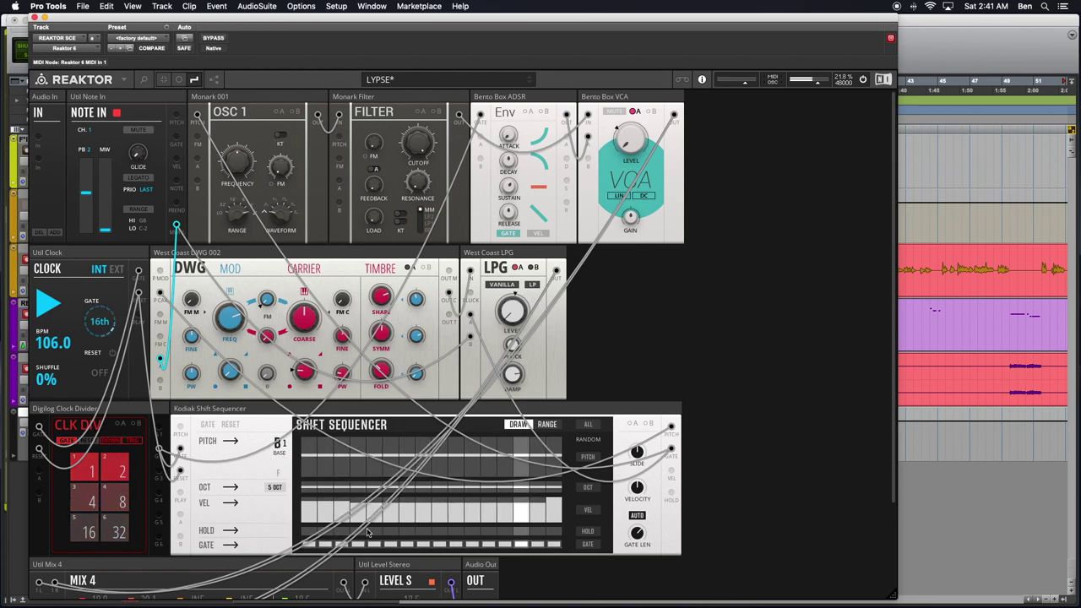
# Set the Shift Sequencer's base note to E1
pyautogui.scroll(-3, 262, 278)
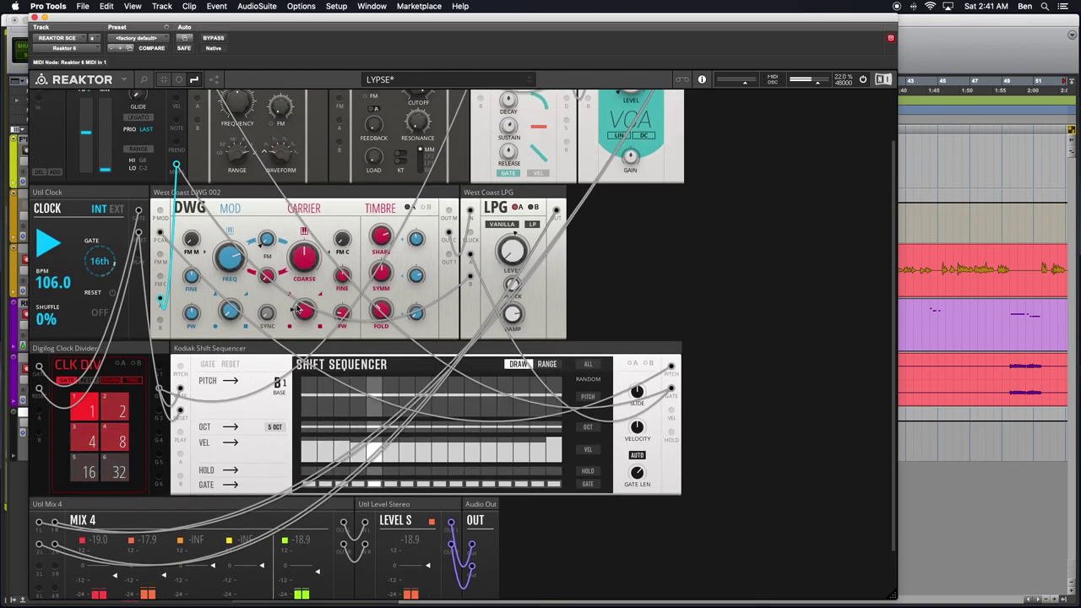
pyautogui.moveTo(297, 283)
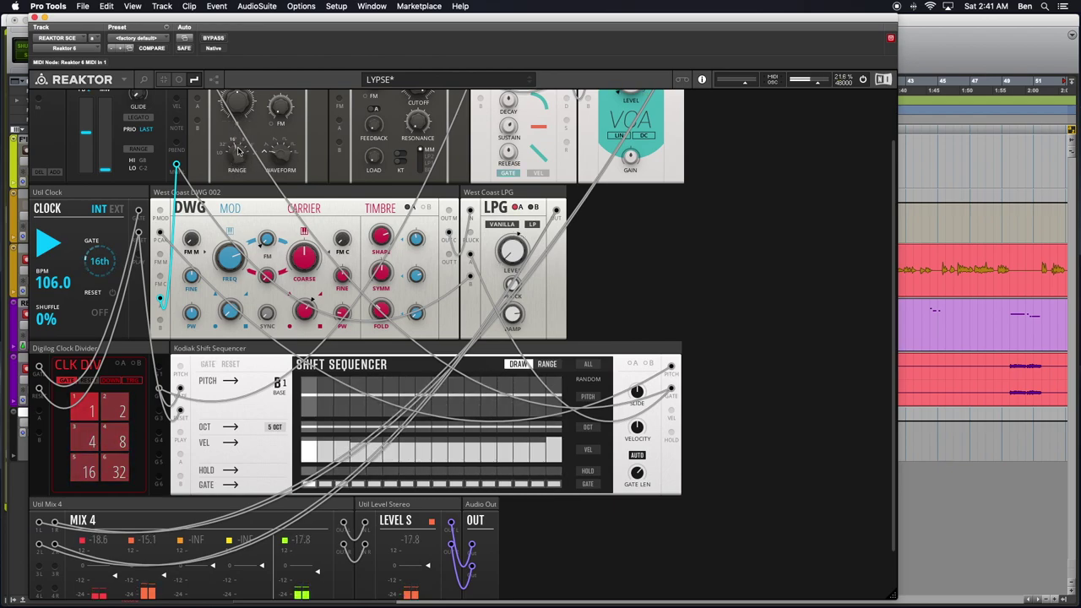
pyautogui.scroll(3, 252, 175)
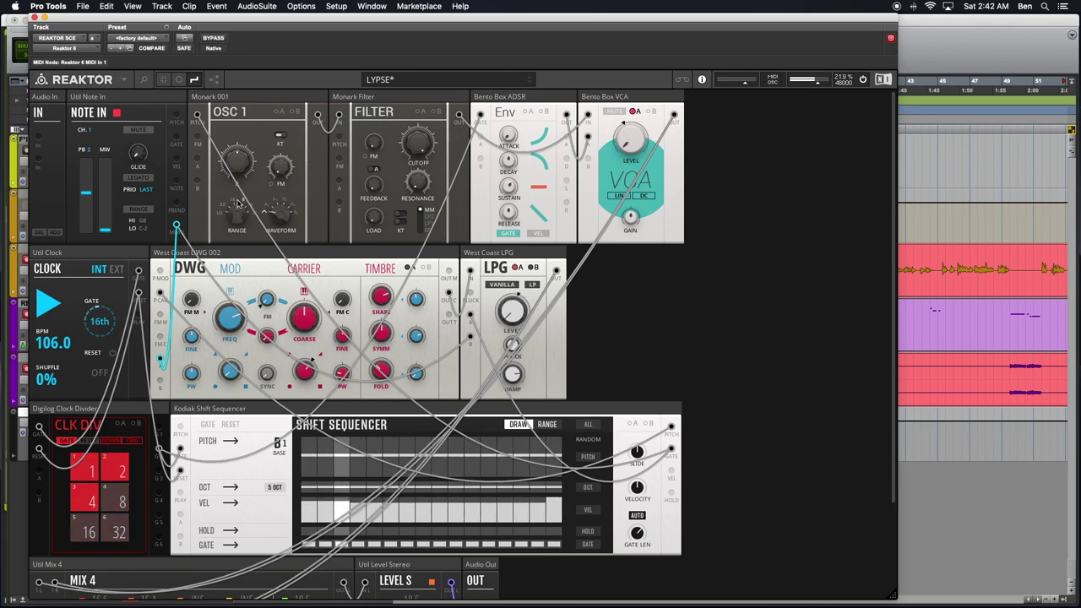
pyautogui.scroll(-5, 253, 422)
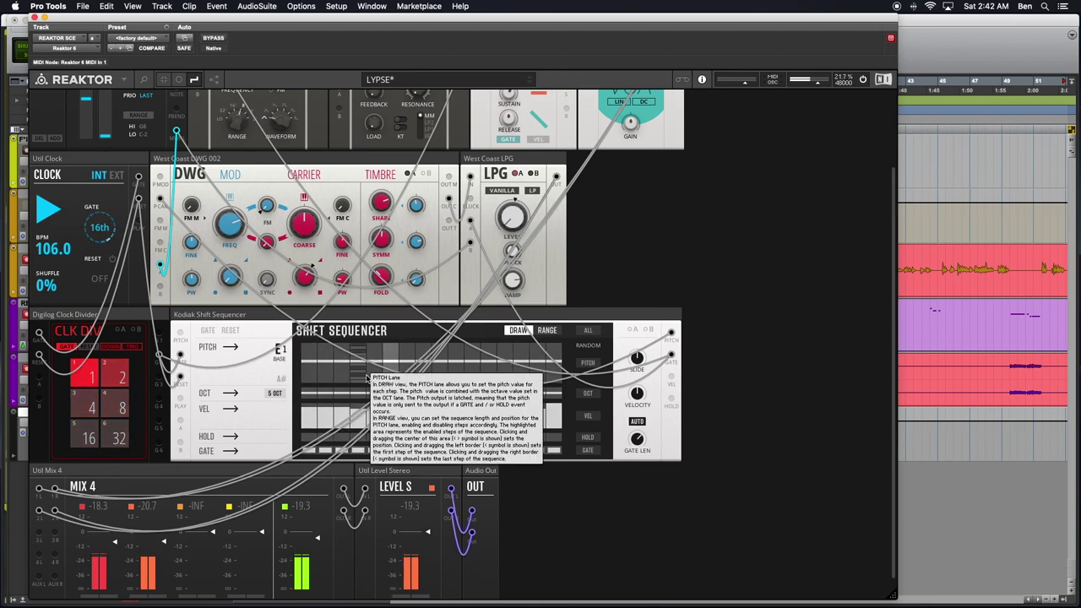
# Mute channel 2 of the Mix 4 to compare the sound without it
pyautogui.scroll(-1, 345, 337)
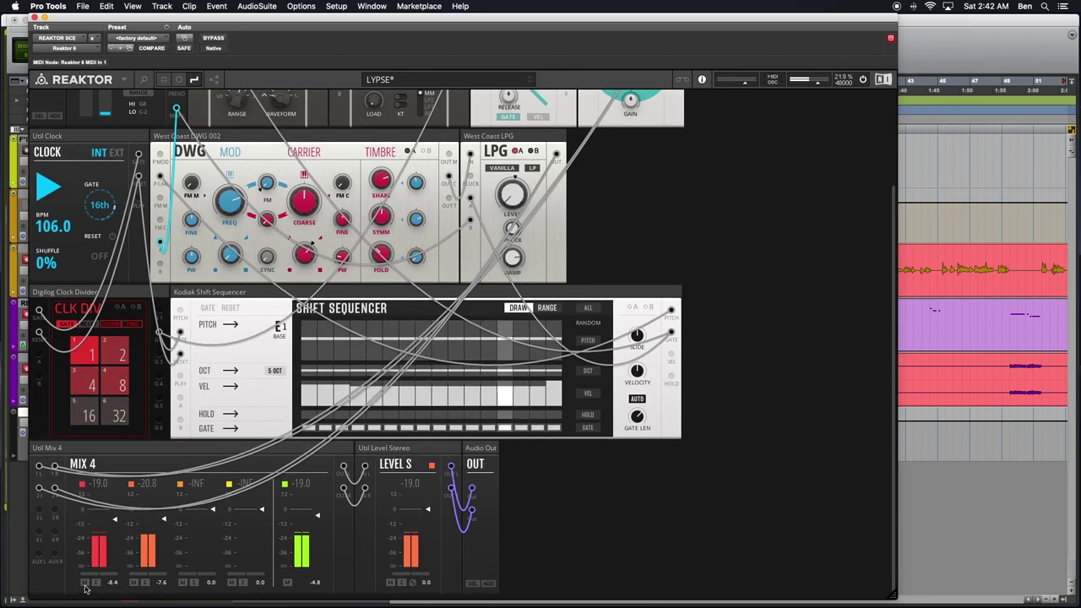
pyautogui.click(133, 582)
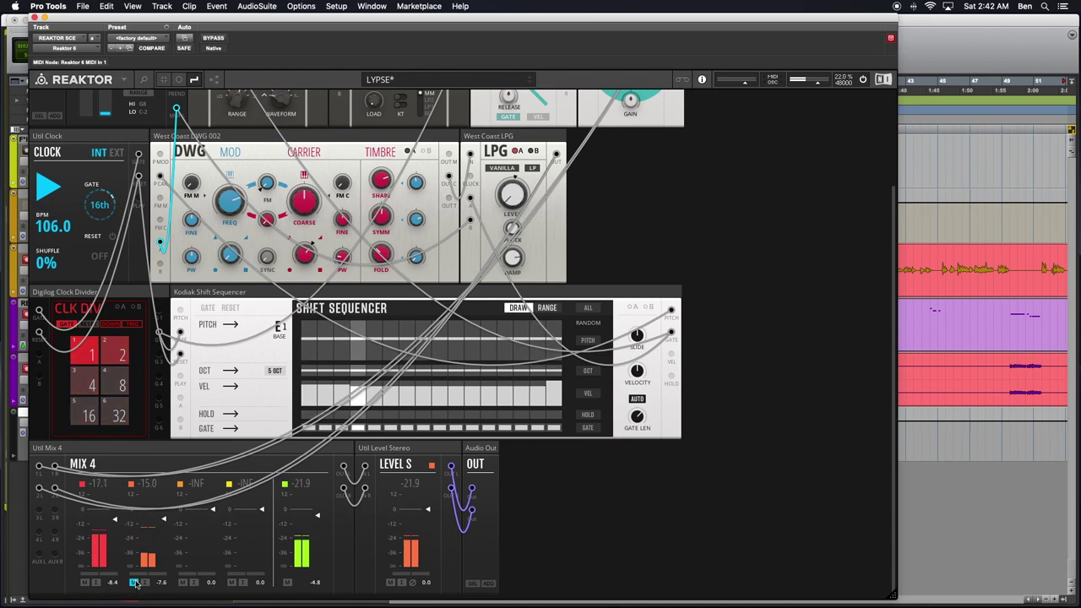
pyautogui.scroll(5, 249, 461)
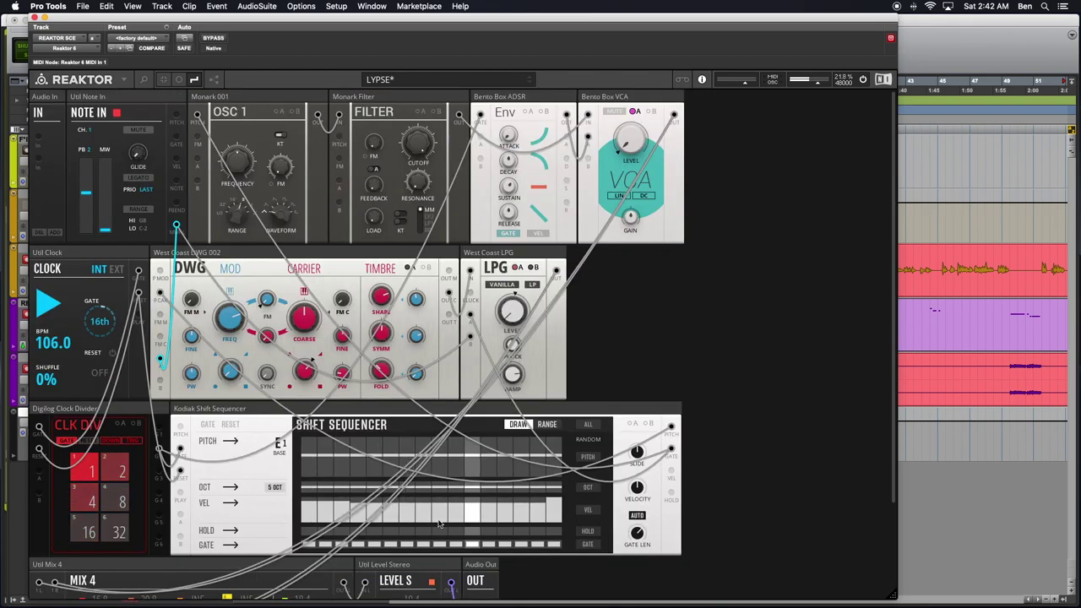
# Trace the cables from the Shift Sequencer's outputs to the oscillator inputs and check the signal path down to the mixer
pyautogui.scroll(-2, 440, 532)
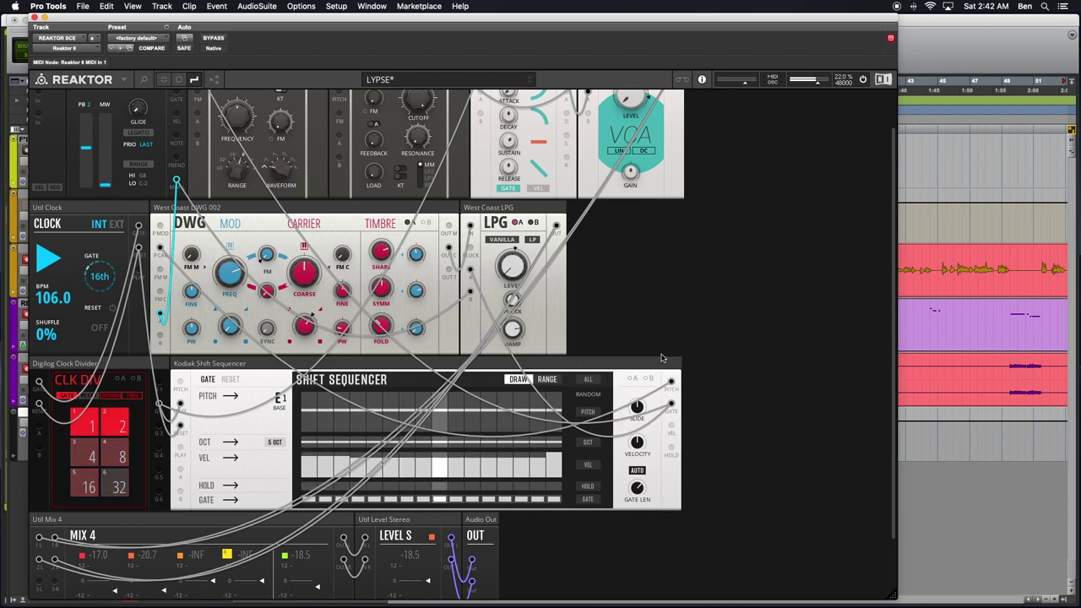
pyautogui.scroll(2, 651, 334)
pyautogui.scroll(-1, 650, 338)
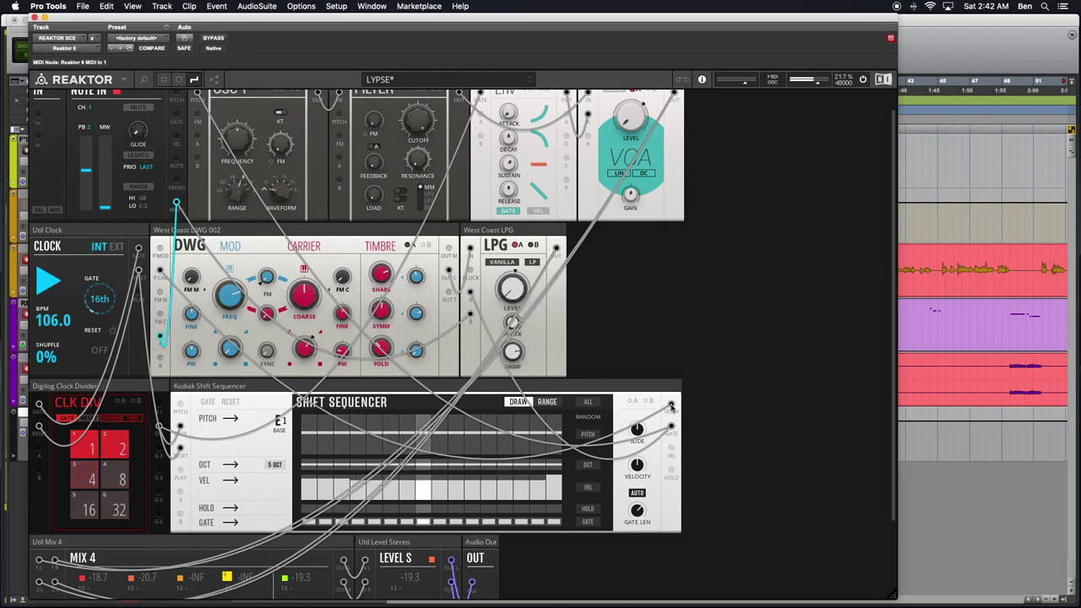
pyautogui.moveTo(671, 407); pyautogui.dragTo(199, 100)
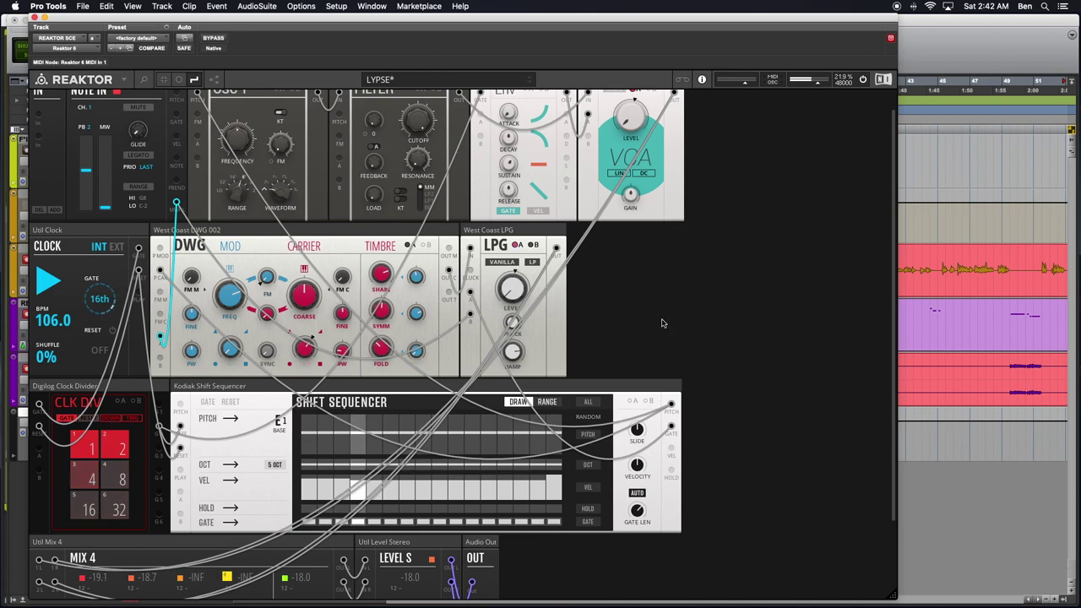
pyautogui.scroll(-3, 211, 476)
pyautogui.scroll(4, 211, 475)
pyautogui.scroll(-3, 211, 476)
pyautogui.scroll(3, 211, 476)
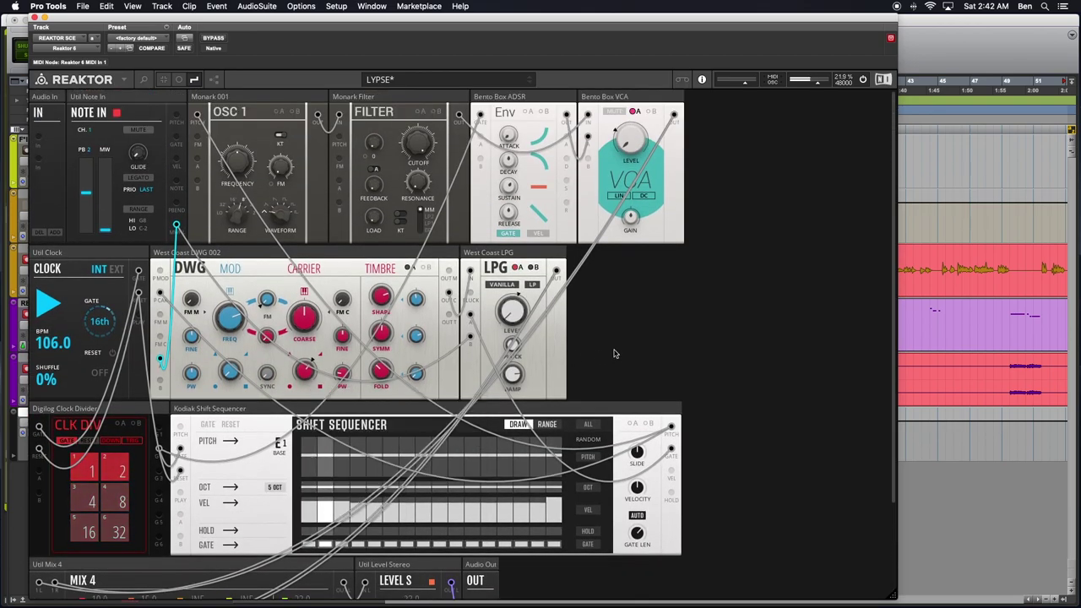
pyautogui.scroll(-1, 614, 326)
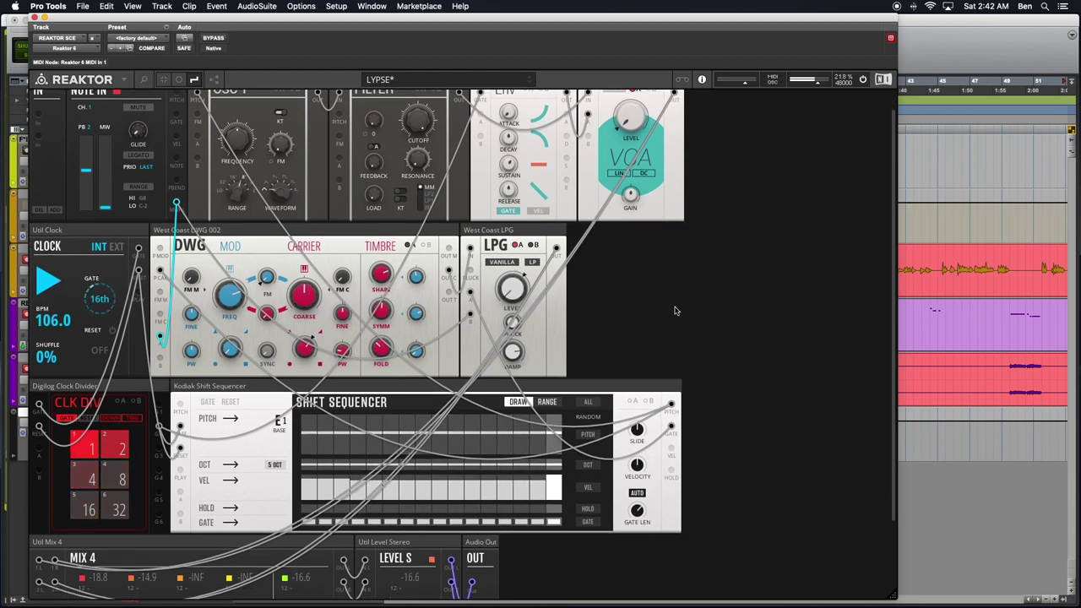
pyautogui.scroll(1, 414, 353)
pyautogui.scroll(-5, 414, 353)
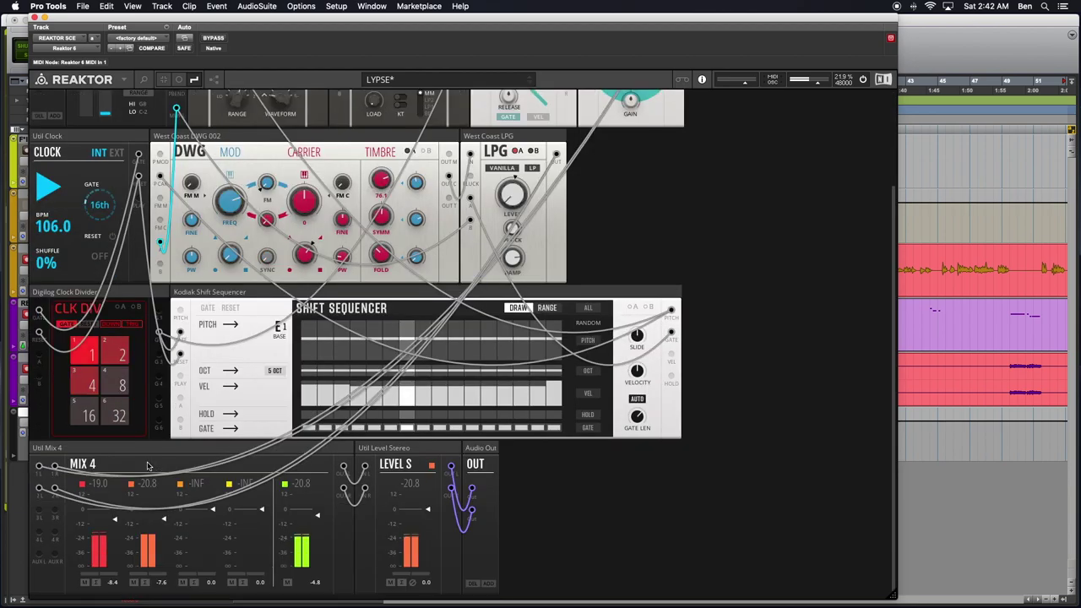
pyautogui.scroll(4, 264, 372)
# Set the Shift Sequencer's base note to E0 and redraw its velocity steps at lower, varied levels
pyautogui.moveTo(264, 371)
pyautogui.scroll(-3, 271, 364)
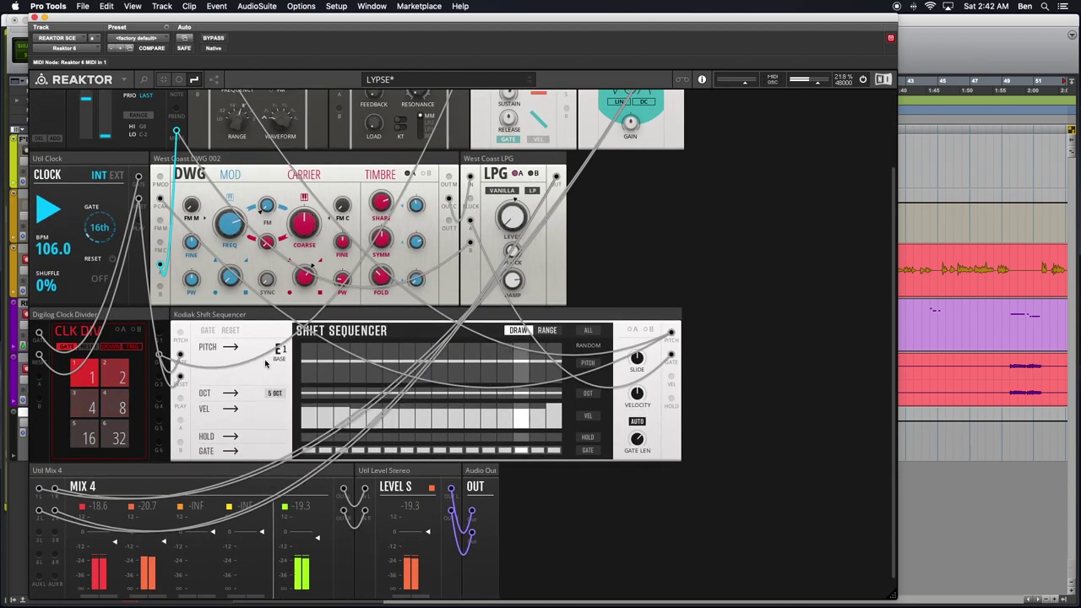
pyautogui.moveTo(286, 359); pyautogui.dragTo(292, 378)
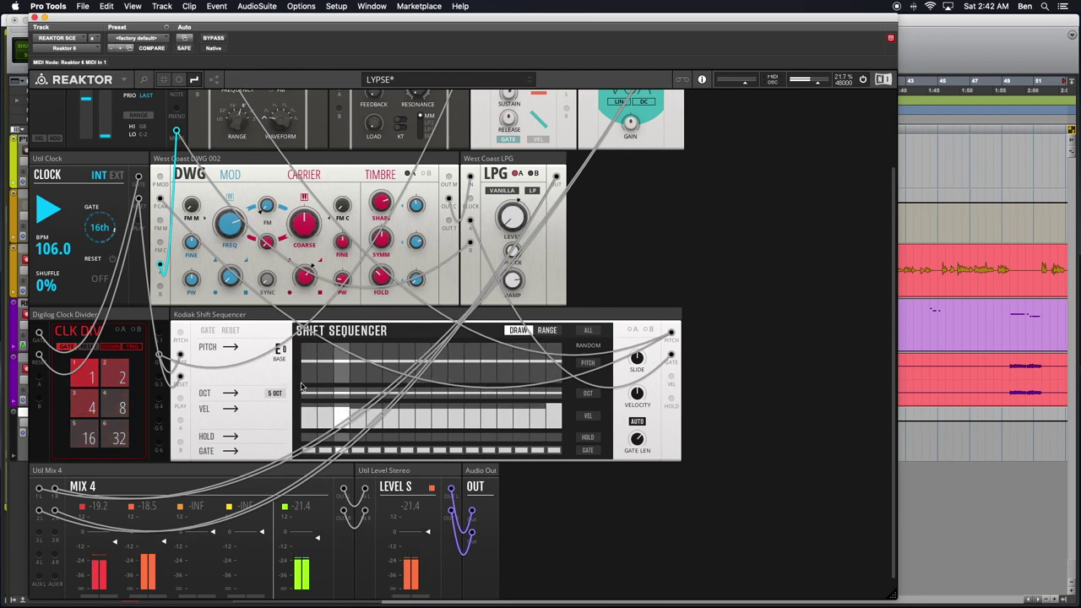
pyautogui.moveTo(306, 422)
pyautogui.mouseDown()
pyautogui.moveTo(455, 429)
pyautogui.moveTo(539, 420)
pyautogui.mouseUp()
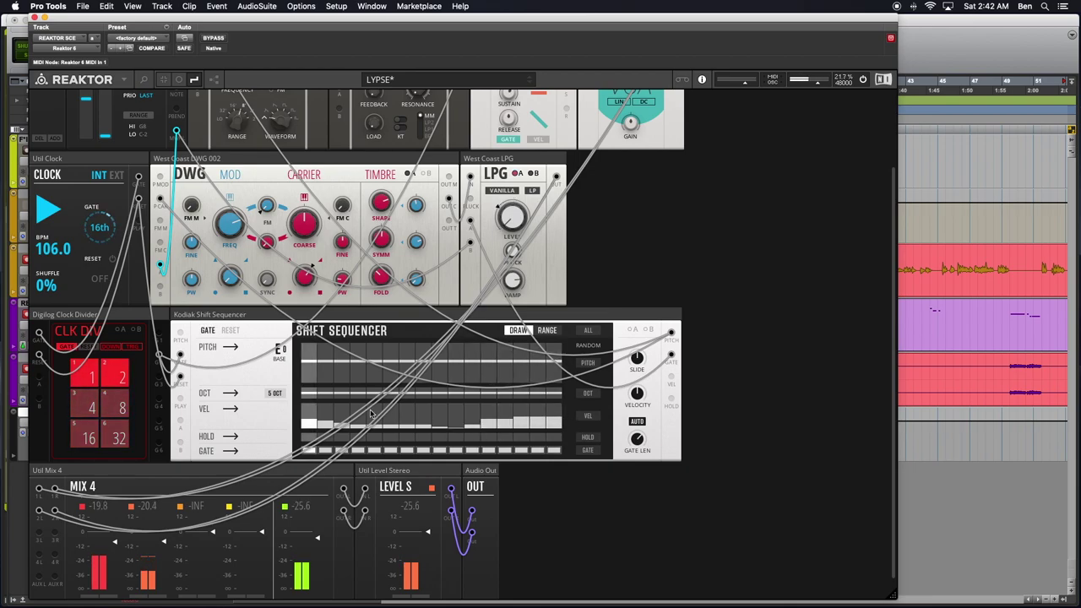
pyautogui.moveTo(330, 418); pyautogui.dragTo(546, 420)
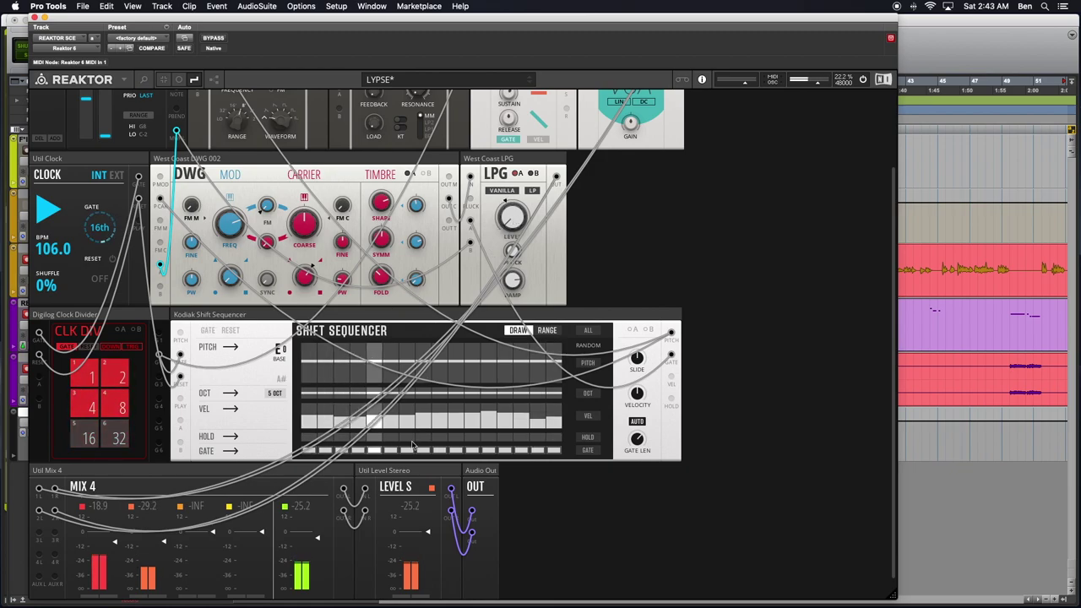
pyautogui.scroll(2, 400, 478)
pyautogui.scroll(1, 400, 478)
pyautogui.scroll(-3, 625, 494)
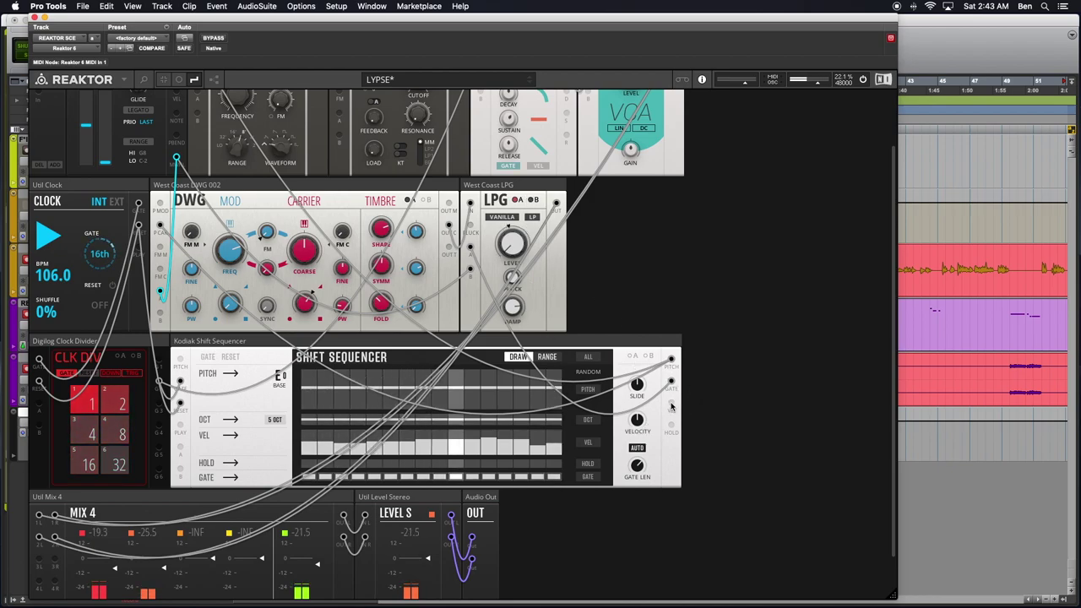
pyautogui.moveTo(470, 247)
pyautogui.mouseDown()
pyautogui.moveTo(481, 251)
pyautogui.moveTo(473, 232)
pyautogui.mouseUp()
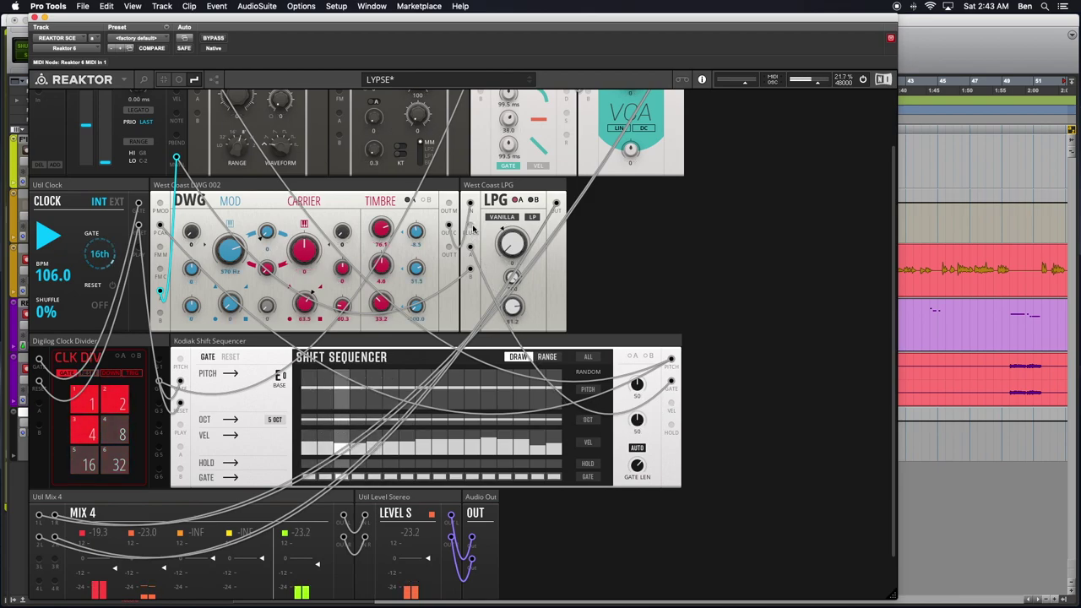
# Set the Mix 4 levels to -4.3 on channel 1 and -12.4 on channel 2
pyautogui.scroll(-2, 329, 332)
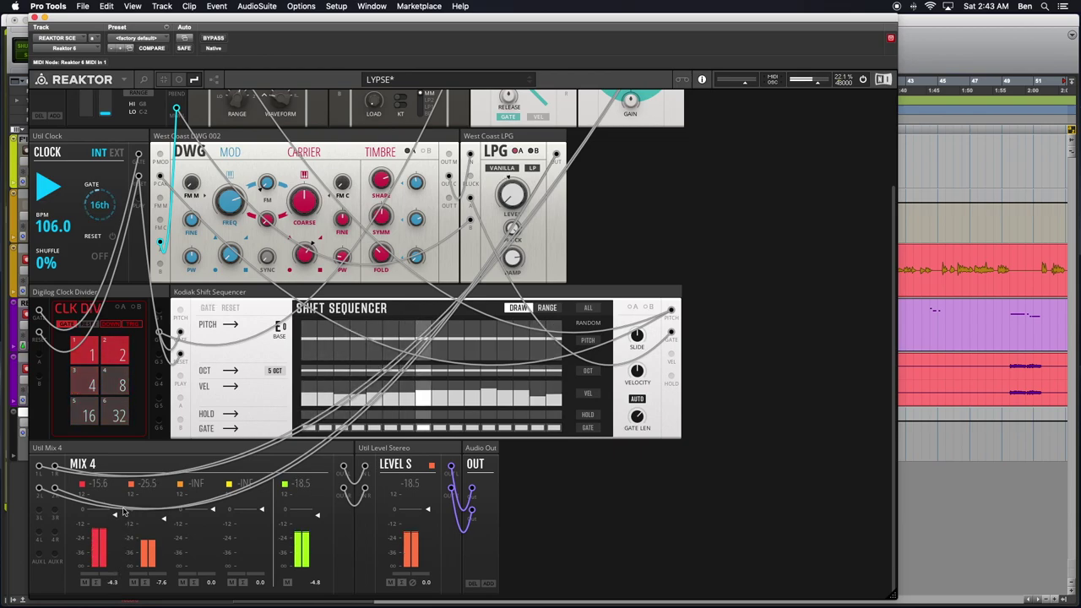
pyautogui.moveTo(158, 524)
pyautogui.mouseDown()
pyautogui.moveTo(163, 549)
pyautogui.moveTo(164, 540)
pyautogui.mouseUp()
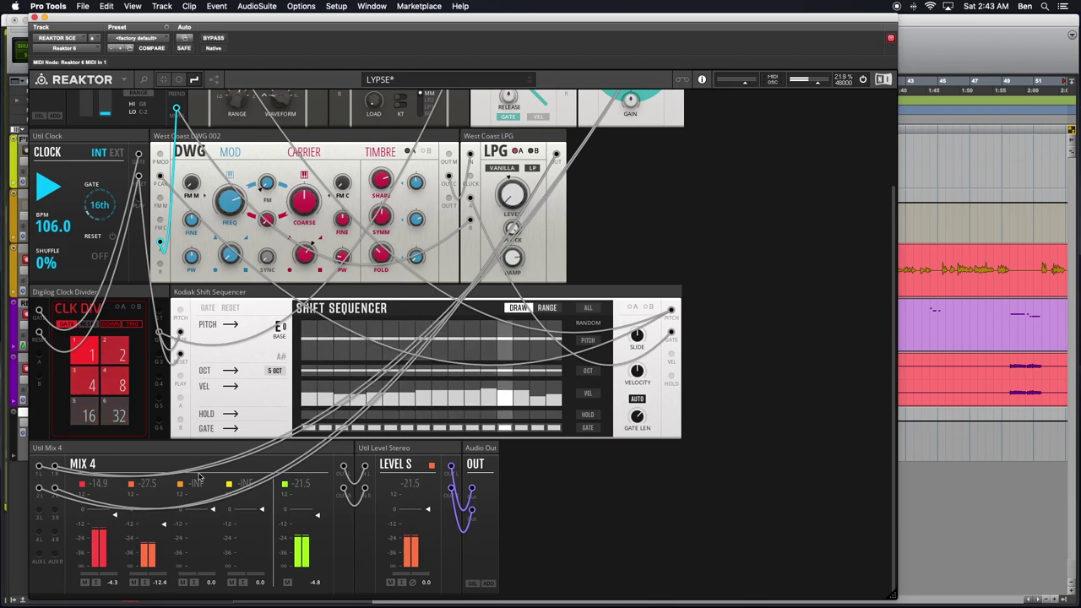
# Refine the Shift Sequencer's velocity steps and try a different octave on its first step
pyautogui.scroll(3, 460, 366)
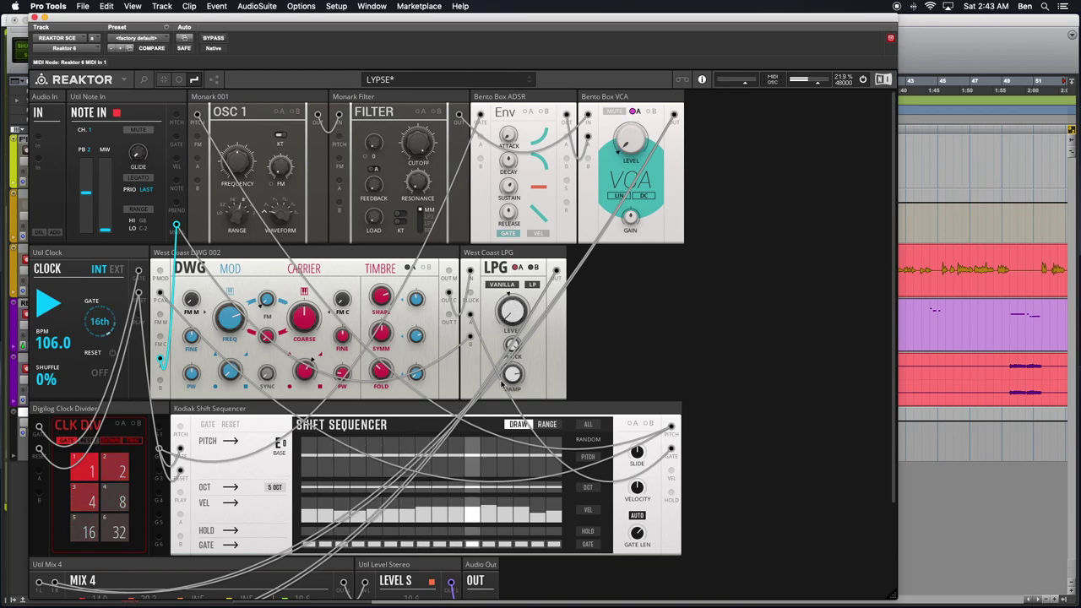
pyautogui.scroll(-1, 504, 385)
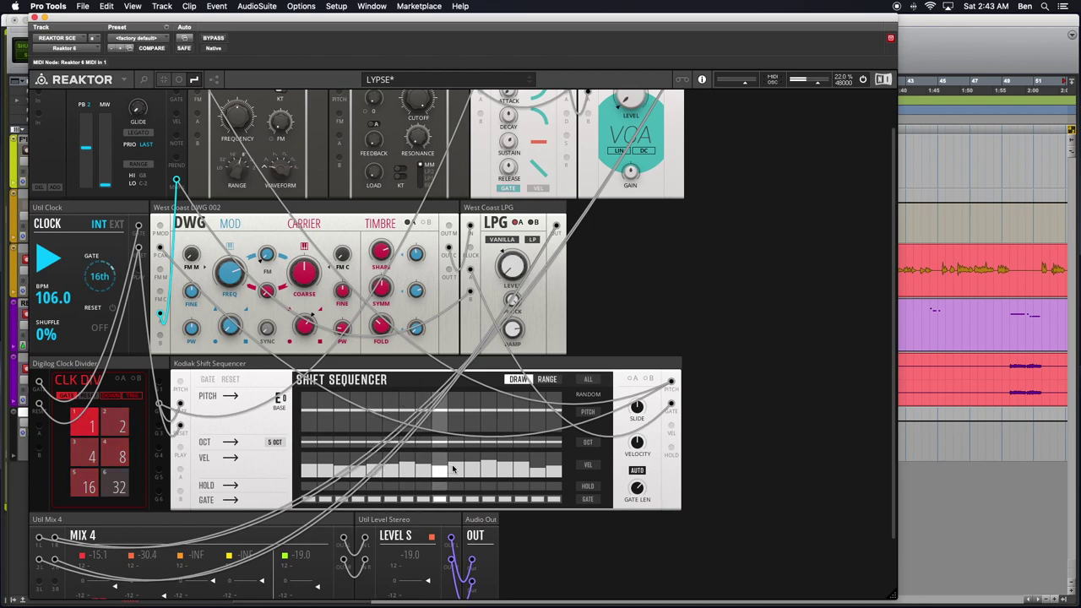
pyautogui.moveTo(504, 467)
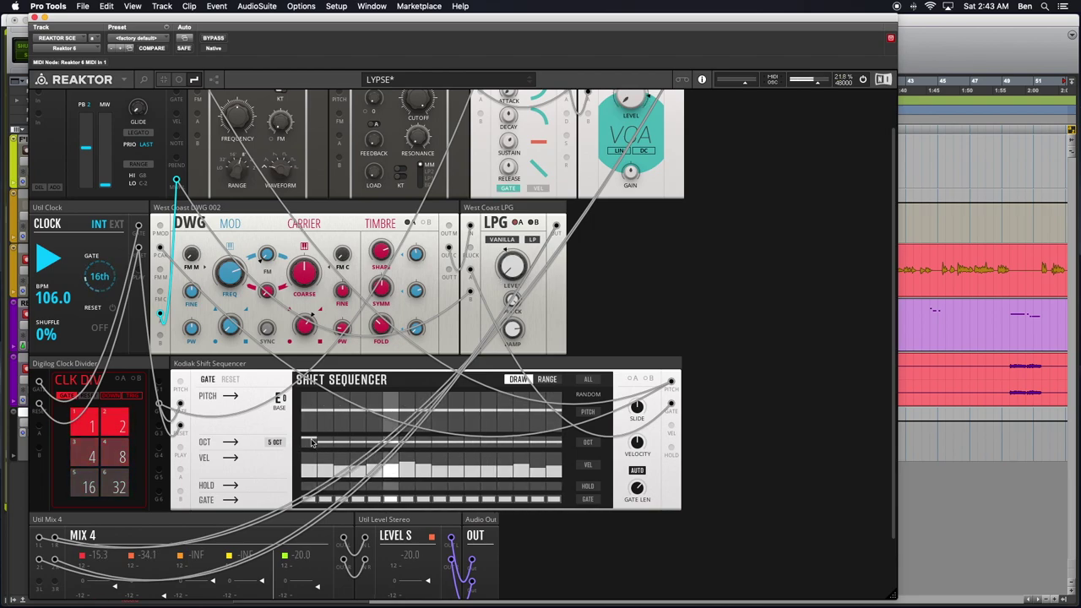
pyautogui.moveTo(311, 443)
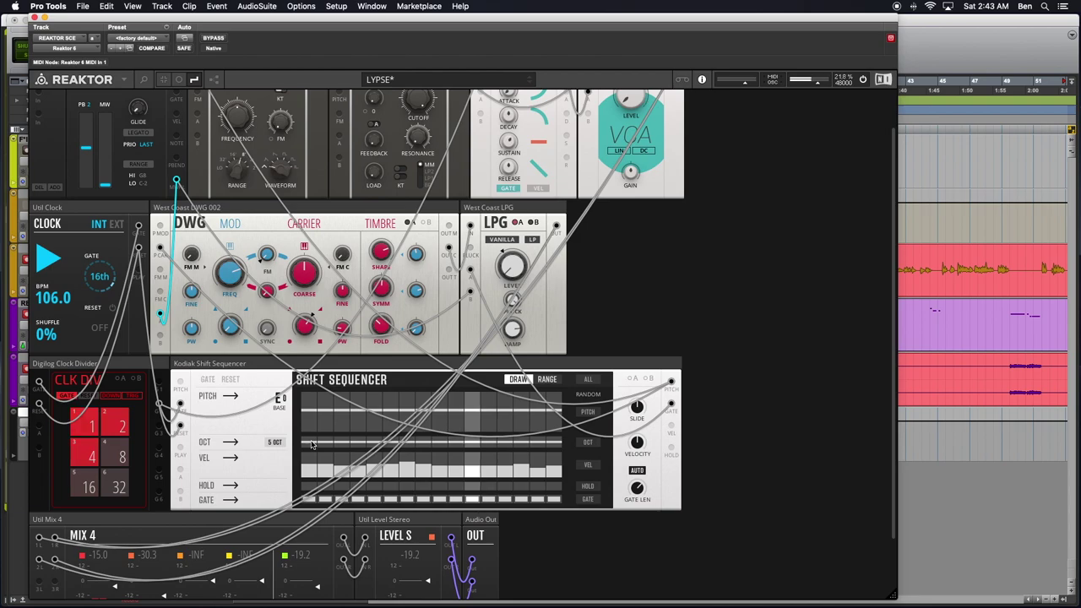
pyautogui.moveTo(310, 402)
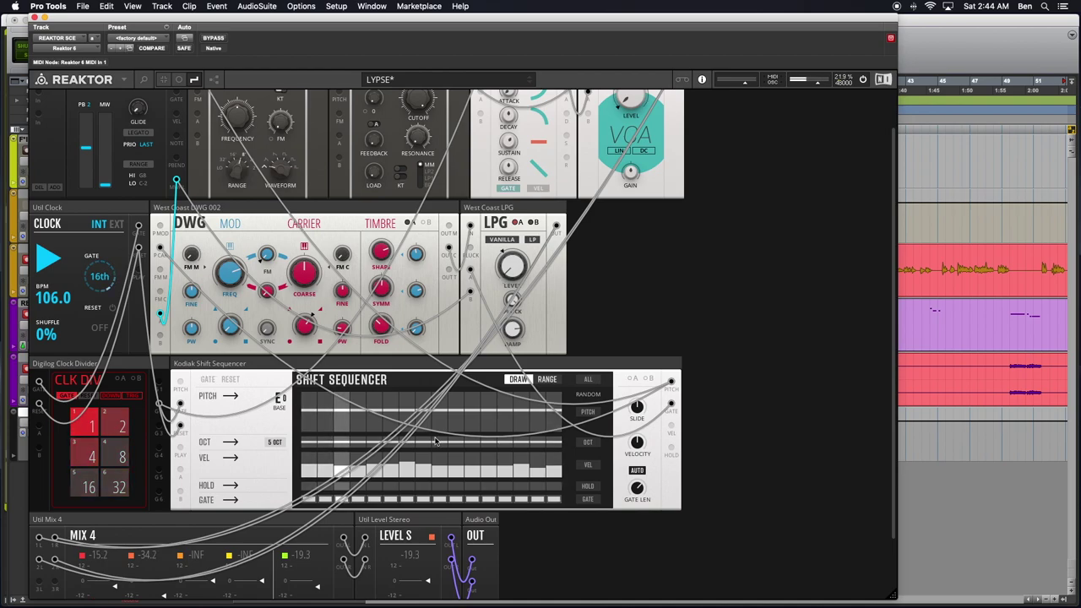
# Move the Reaktor plug-in window to uncover the Pro Tools track list and transport
pyautogui.moveTo(456, 19); pyautogui.dragTo(568, 19)
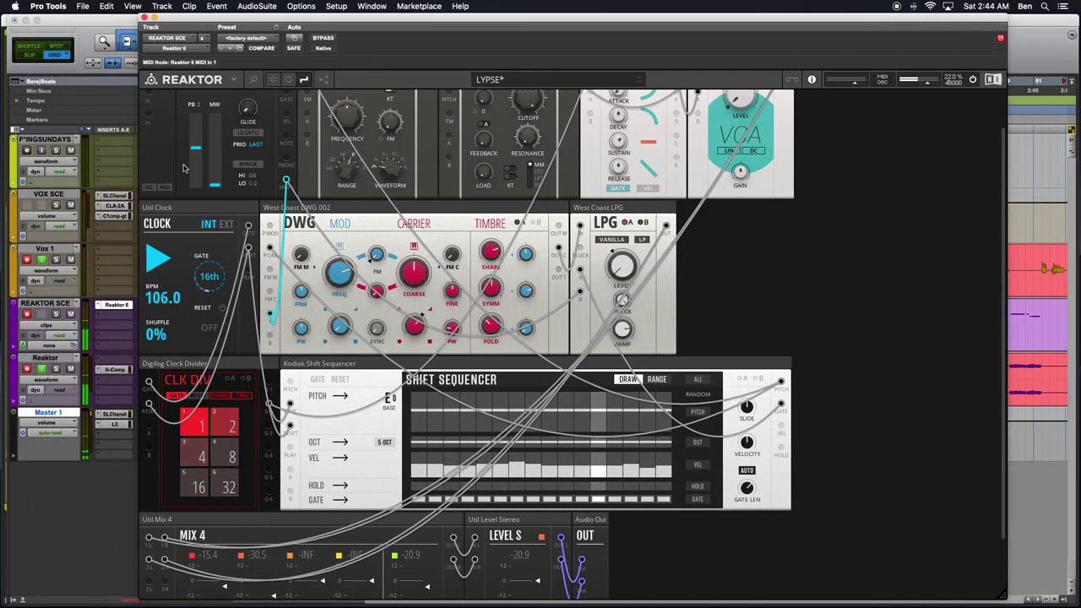
pyautogui.click(72, 207)
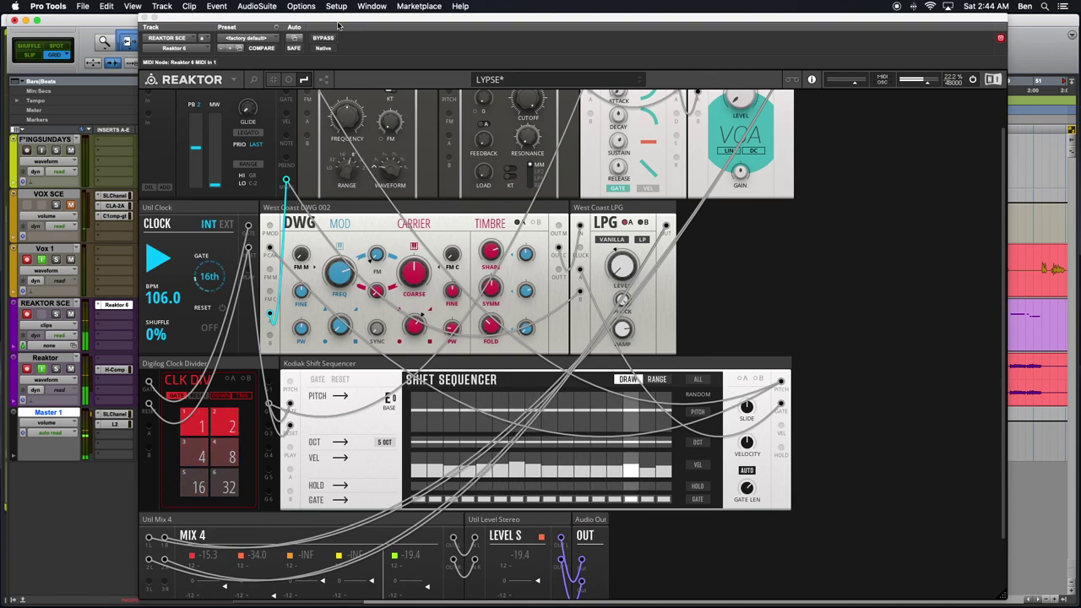
pyautogui.moveTo(333, 21); pyautogui.dragTo(364, 120)
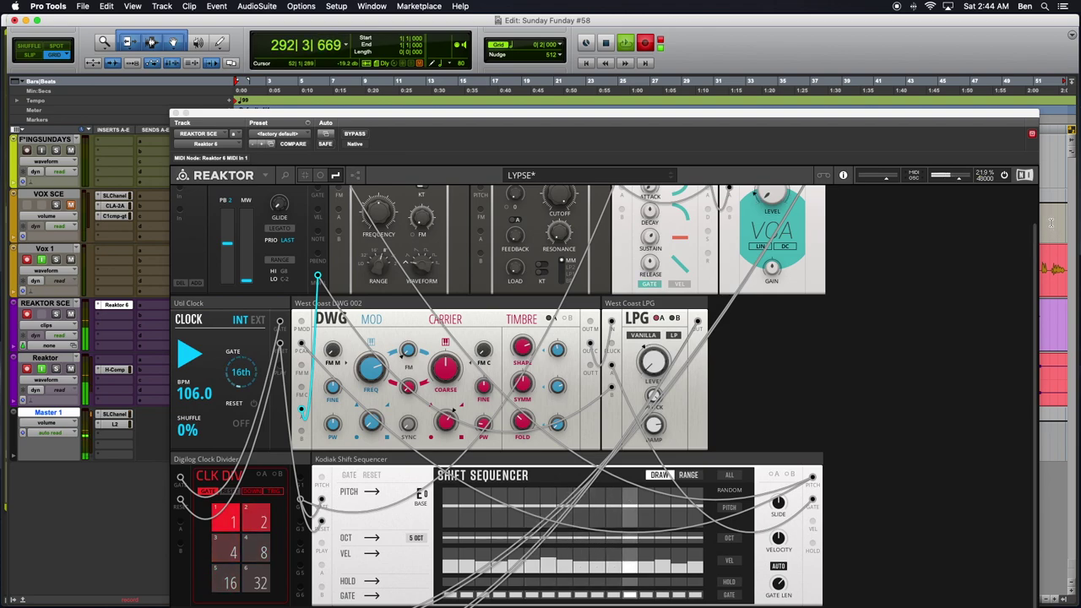
# Zoom the timeline out to the whole session and display a sub counter in Min:Secs beneath the main counter
pyautogui.hotkey('alt', 'a')
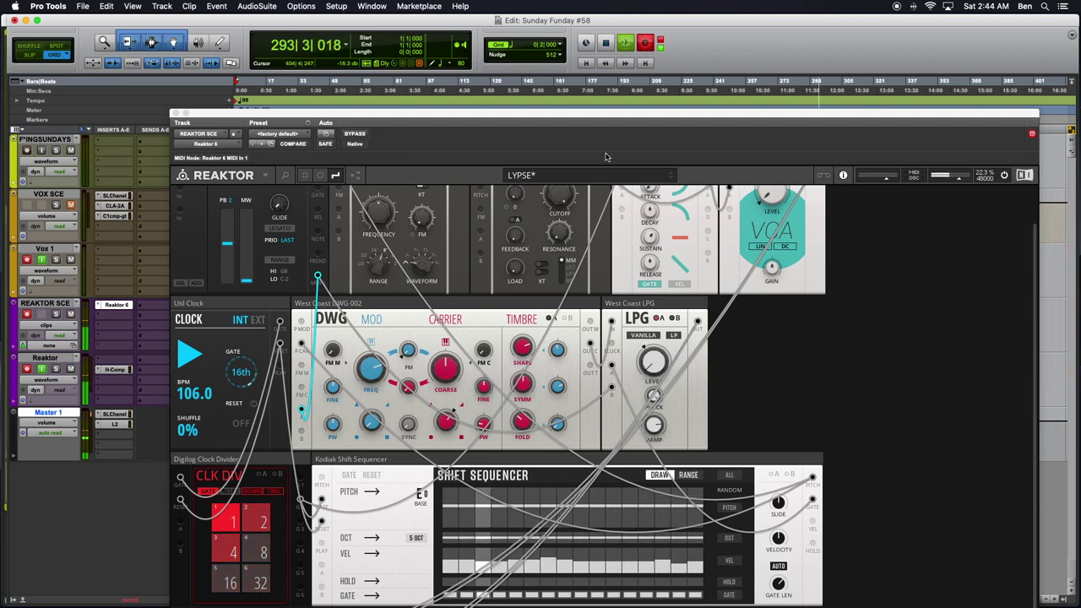
pyautogui.click(346, 46)
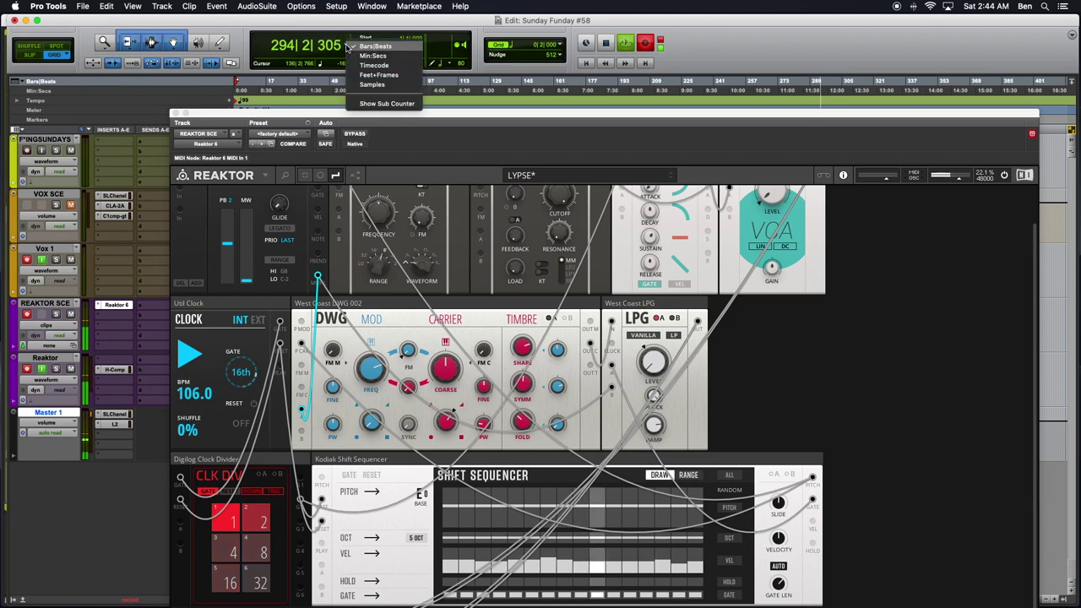
pyautogui.click(369, 102)
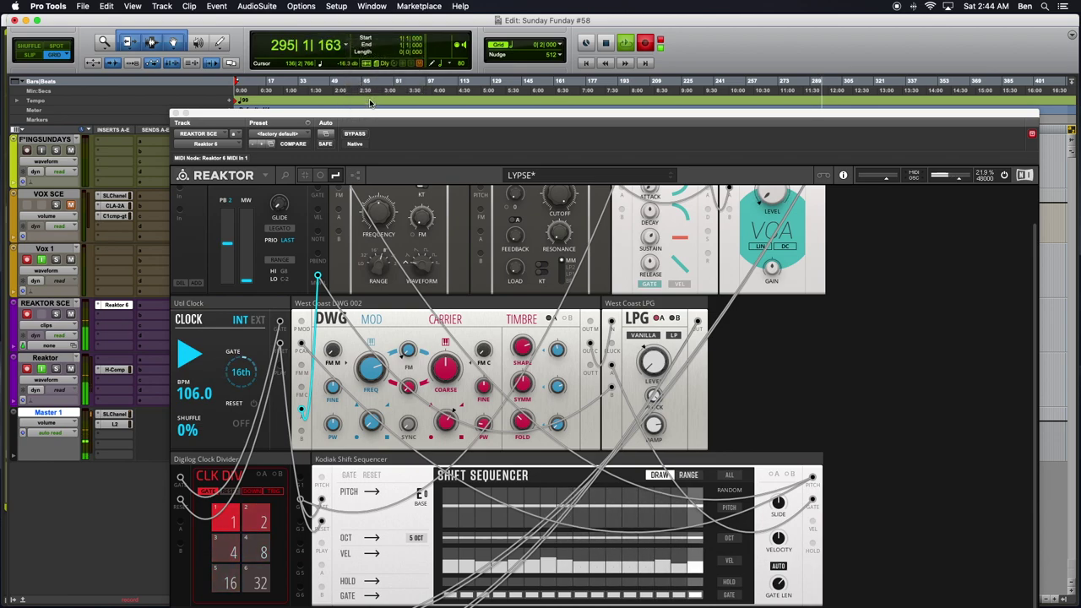
pyautogui.click(348, 52)
pyautogui.click(372, 21)
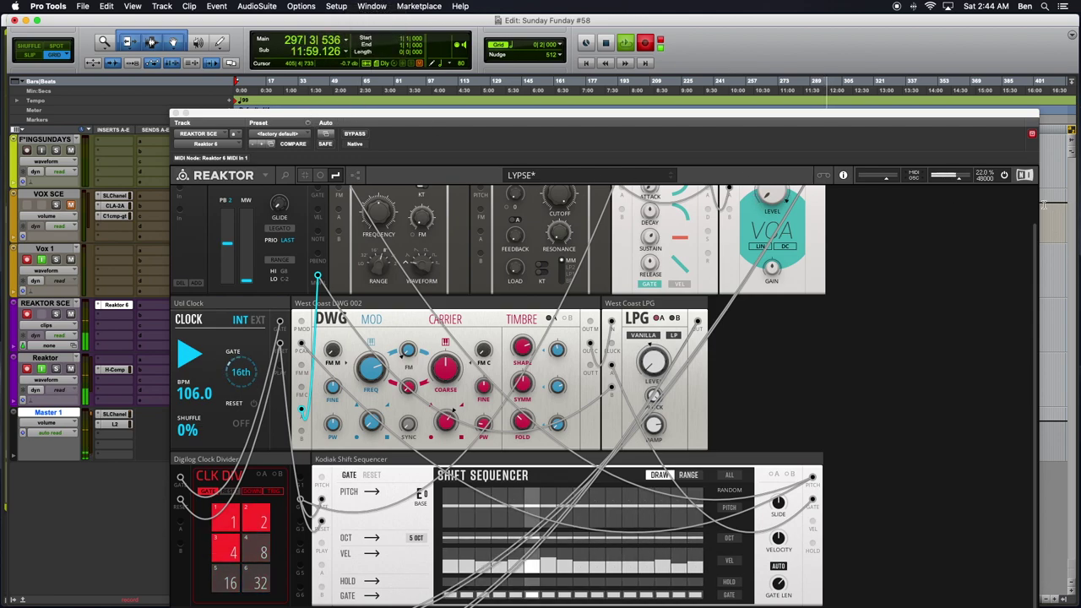
pyautogui.moveTo(504, 116); pyautogui.dragTo(501, 108)
pyautogui.click(346, 53)
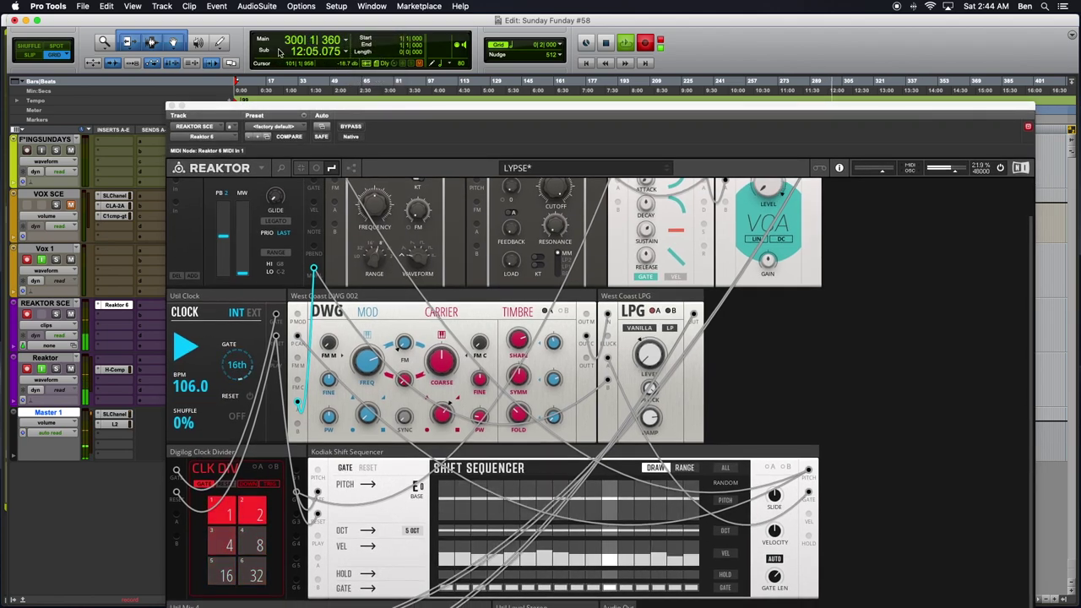
pyautogui.click(344, 53)
pyautogui.click(330, 52)
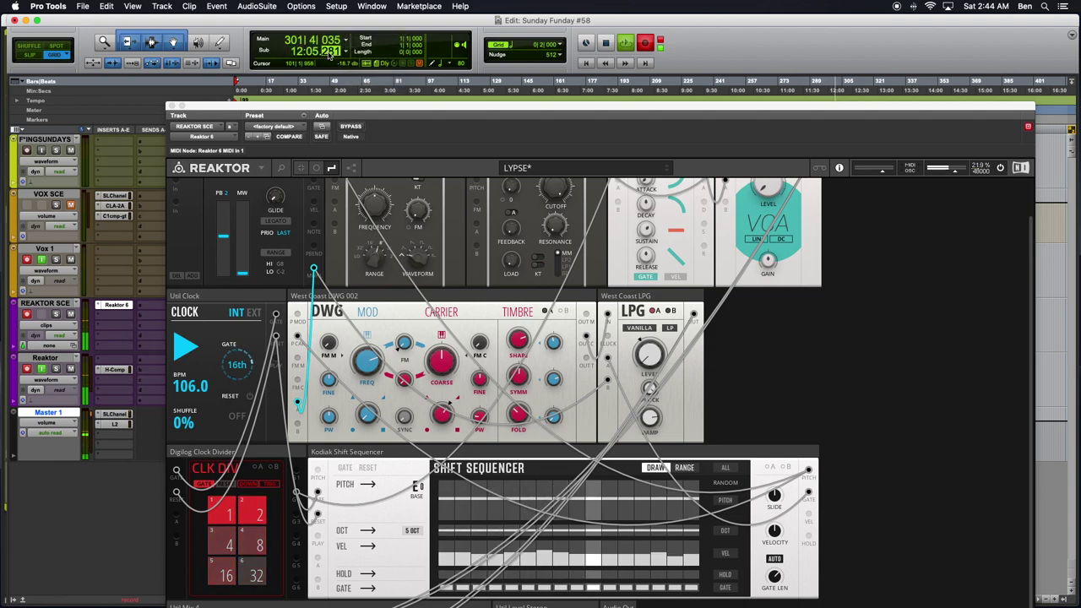
pyautogui.click(312, 43)
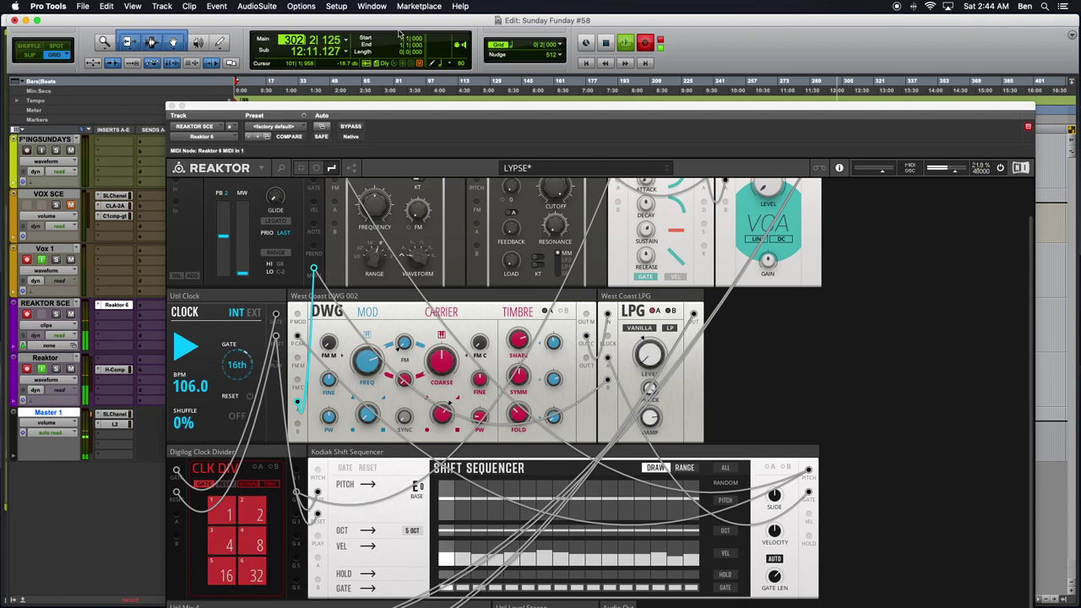
pyautogui.click(445, 47)
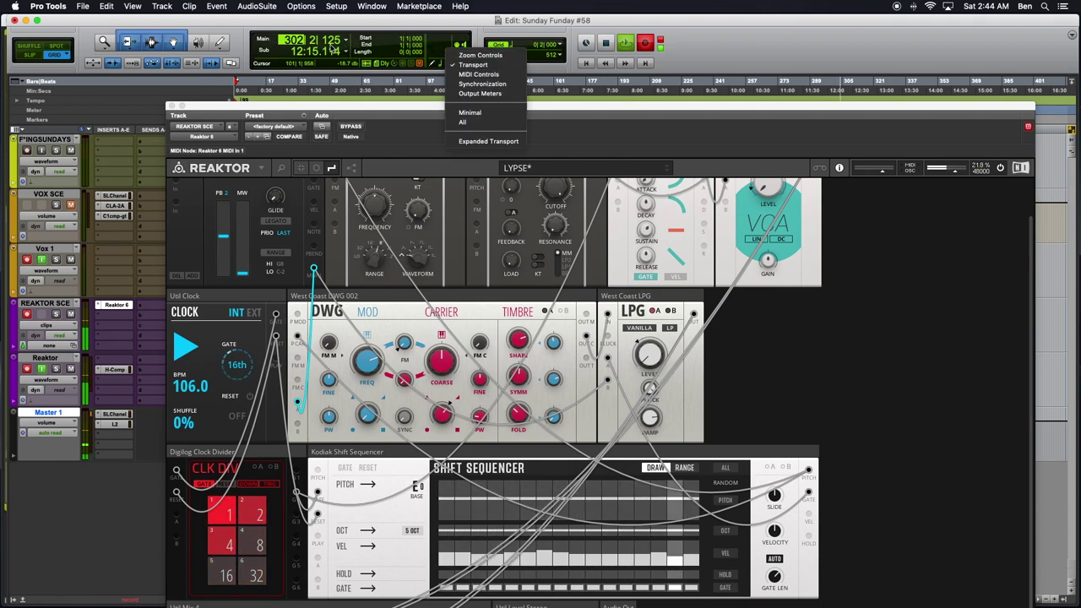
pyautogui.click(336, 44)
pyautogui.click(345, 51)
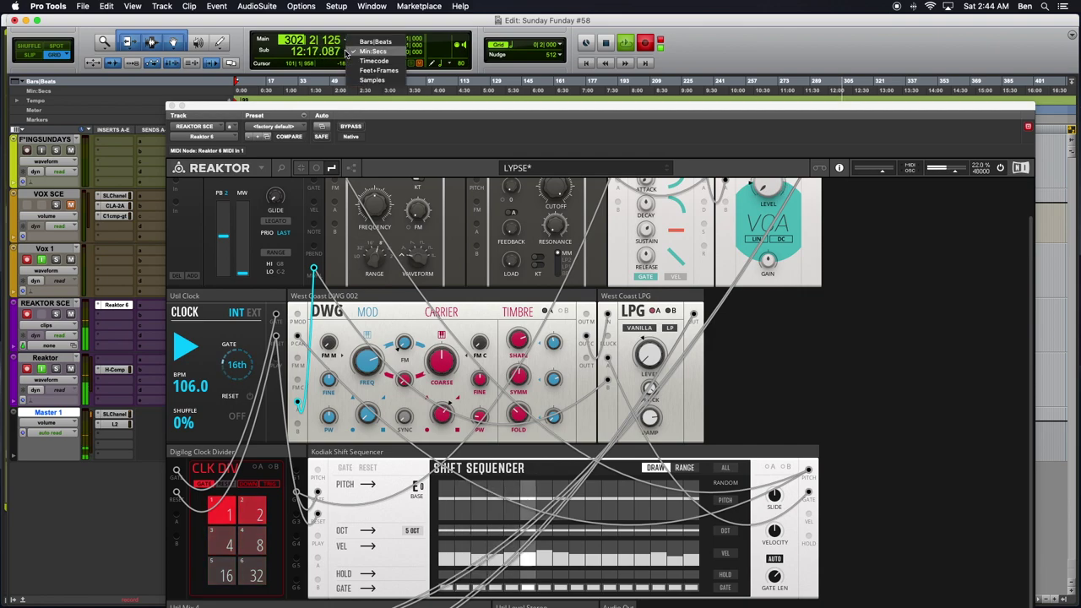
pyautogui.click(276, 53)
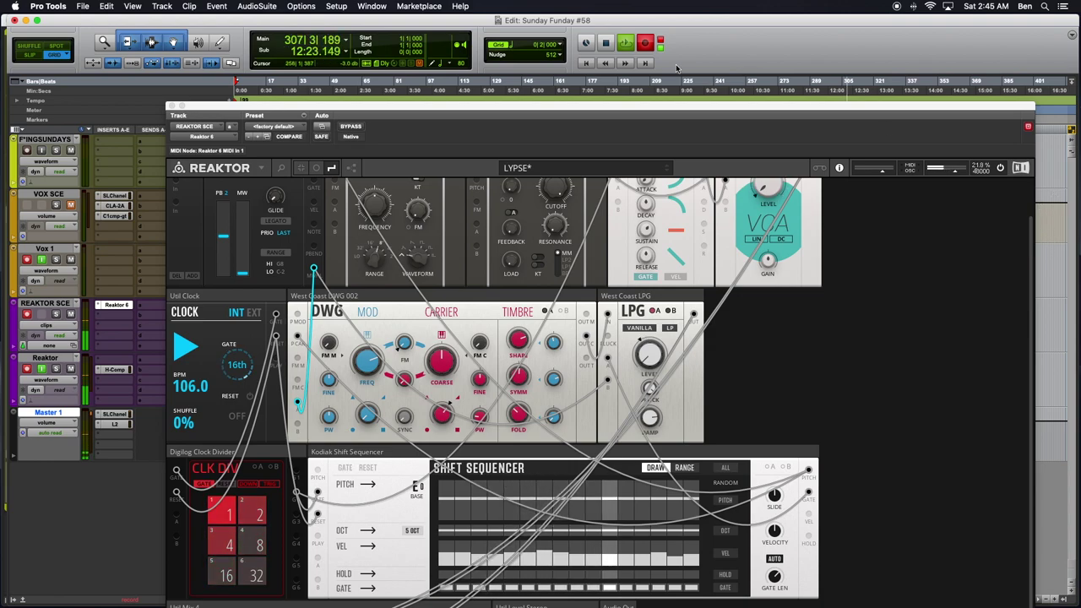
pyautogui.moveTo(568, 111); pyautogui.dragTo(511, 142)
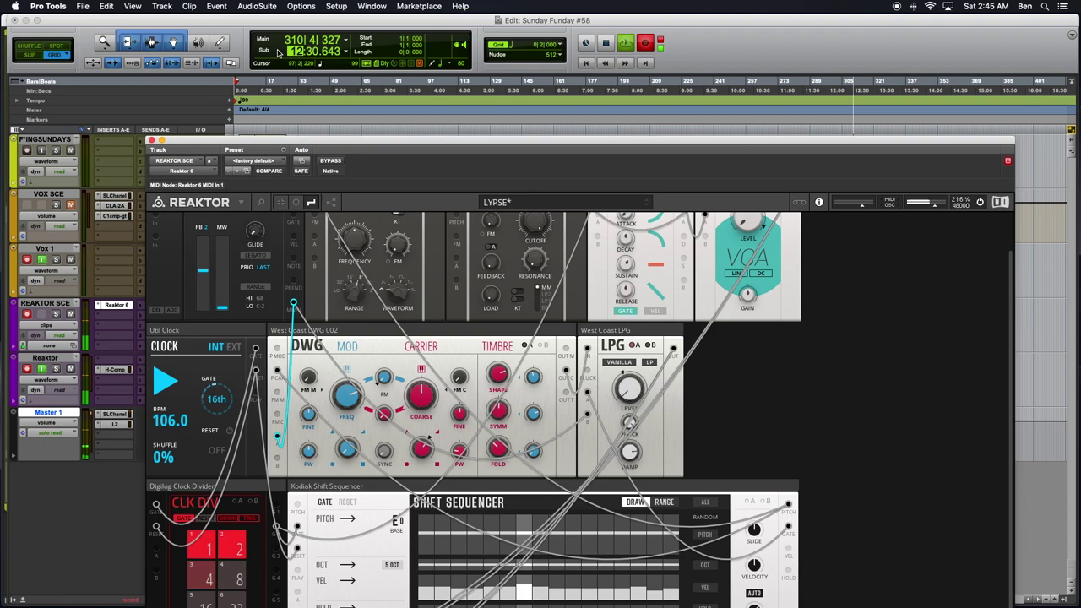
pyautogui.click(1046, 229)
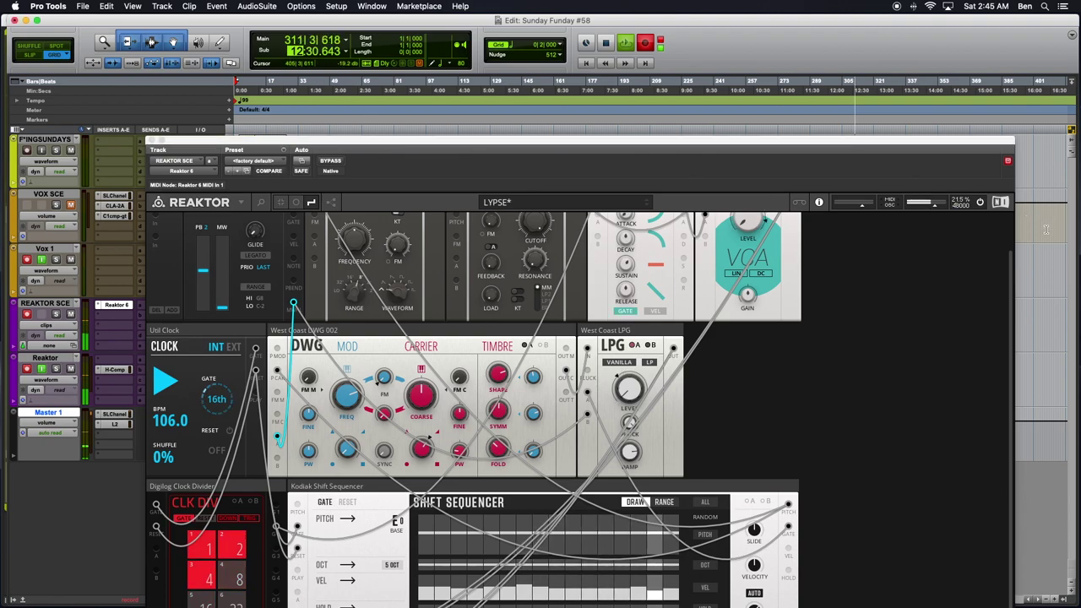
pyautogui.moveTo(756, 141); pyautogui.dragTo(751, 18)
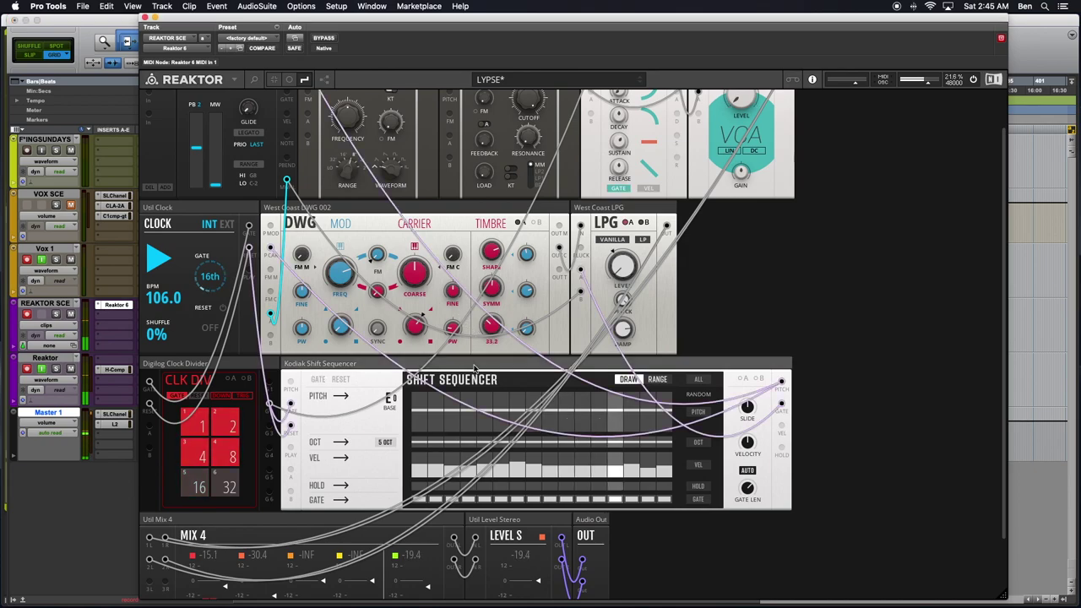
pyautogui.moveTo(457, 19); pyautogui.dragTo(451, 76)
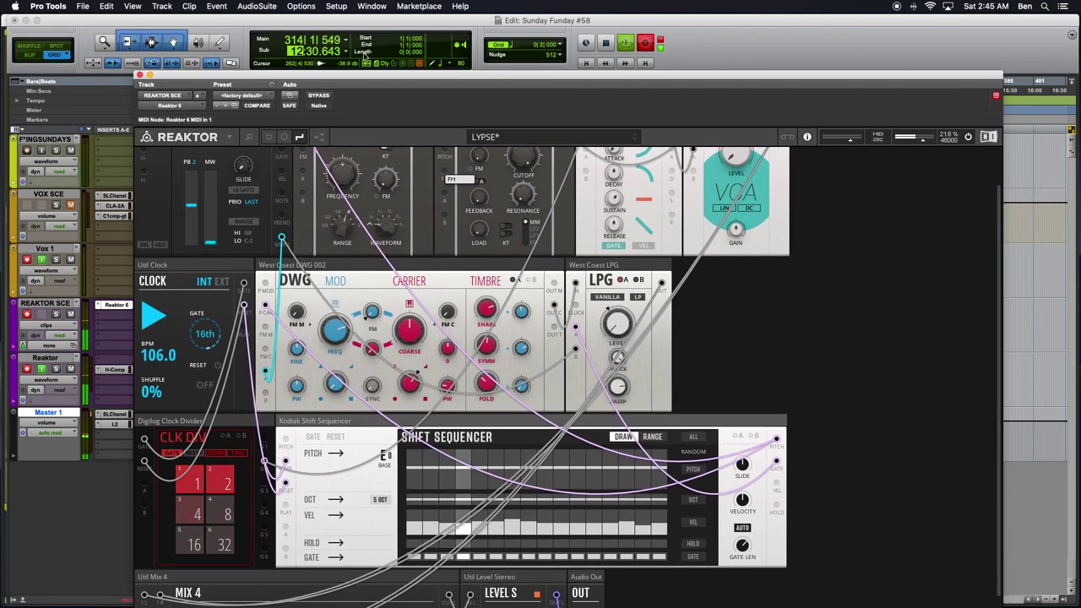
pyautogui.click(314, 60)
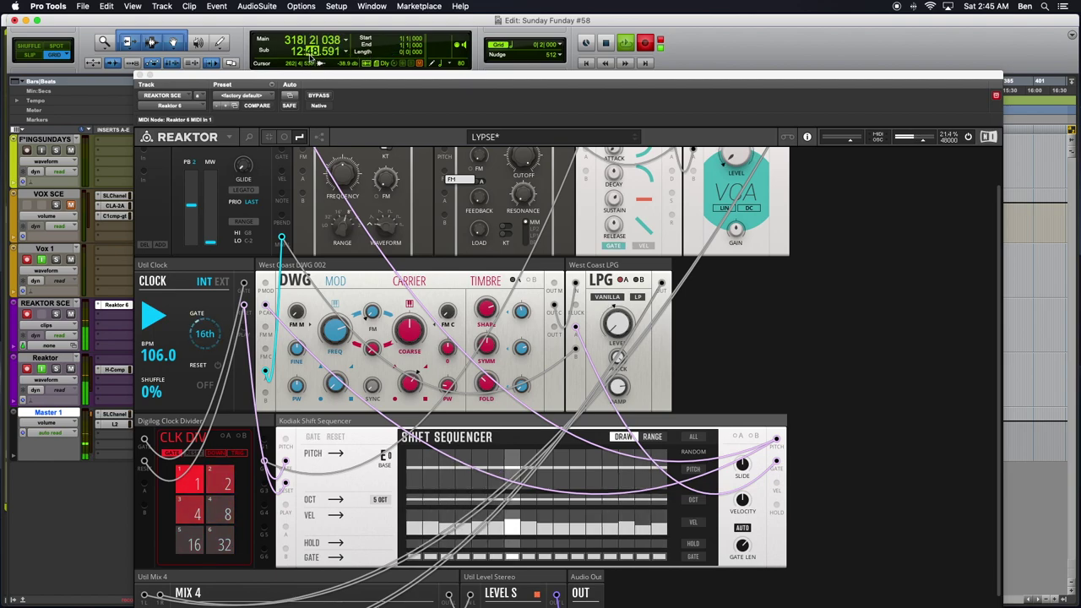
pyautogui.click(345, 52)
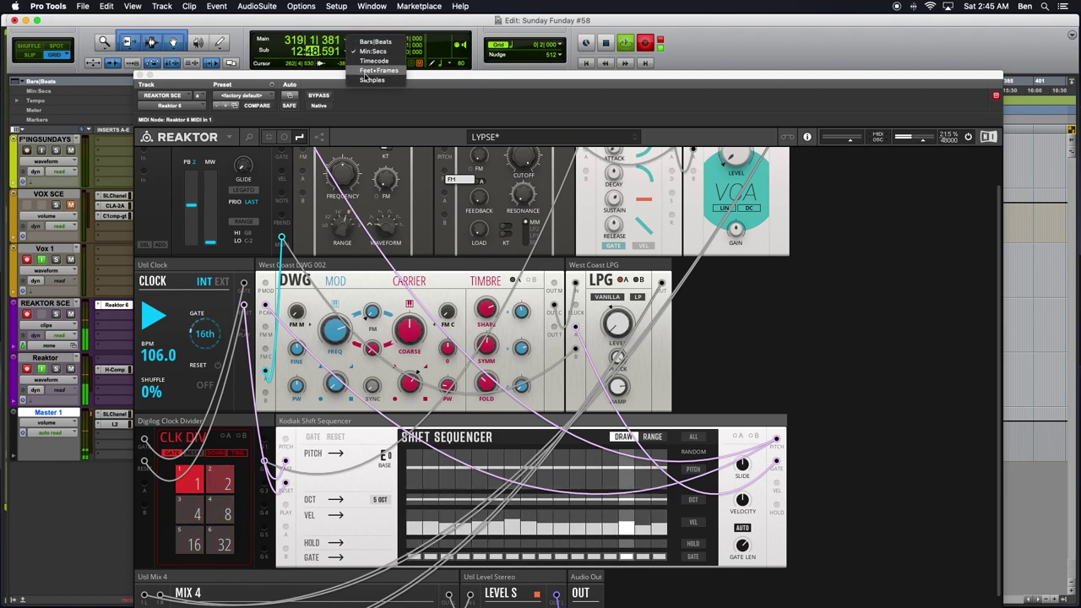
pyautogui.click(372, 50)
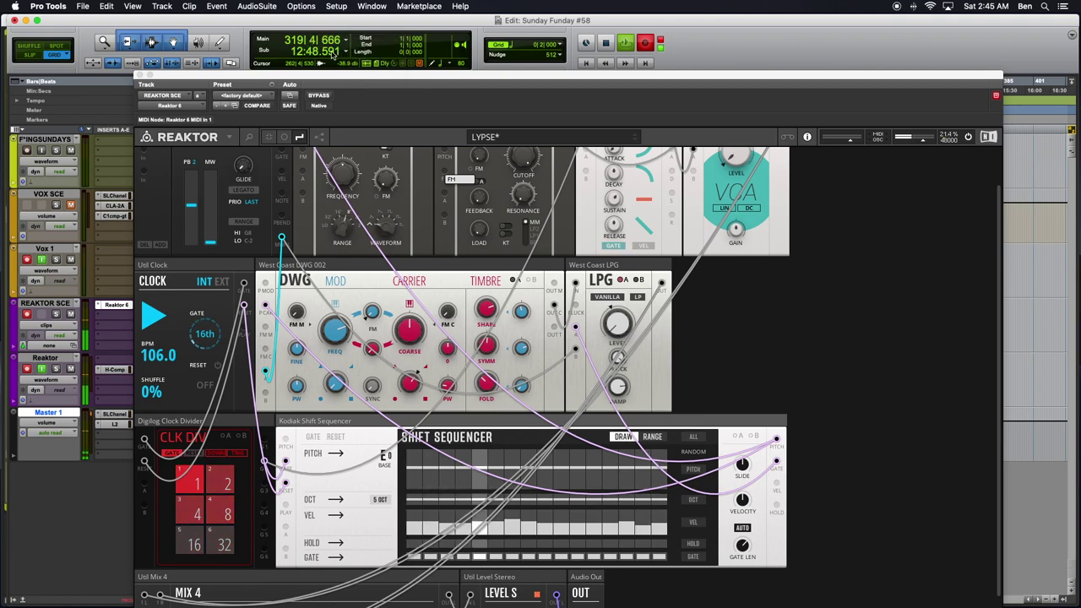
# Try displaying the sub counter in samples and return it to Min:Secs
pyautogui.click(345, 52)
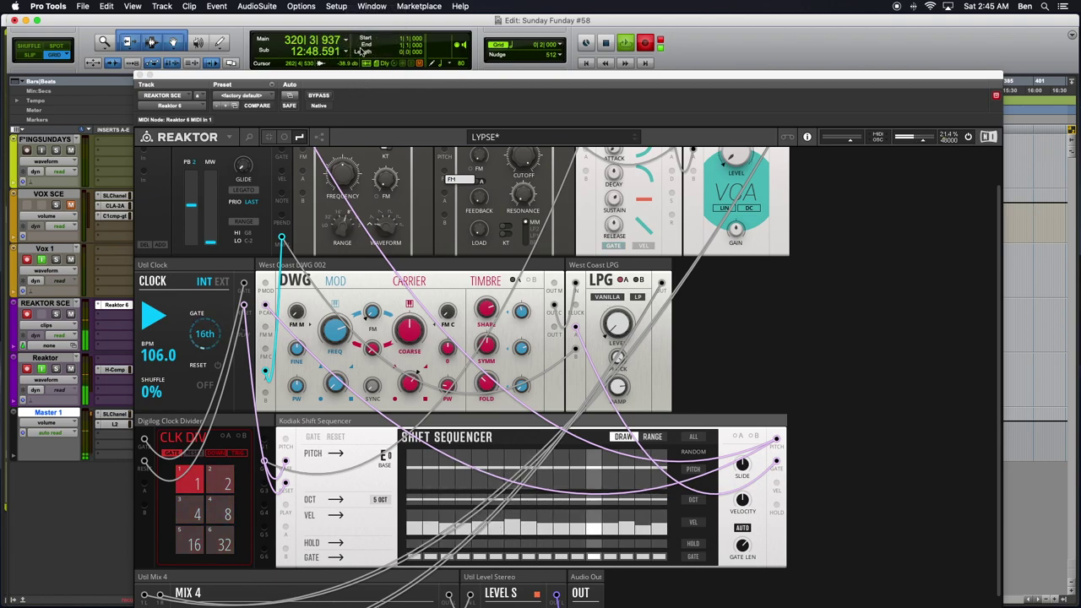
pyautogui.click(356, 55)
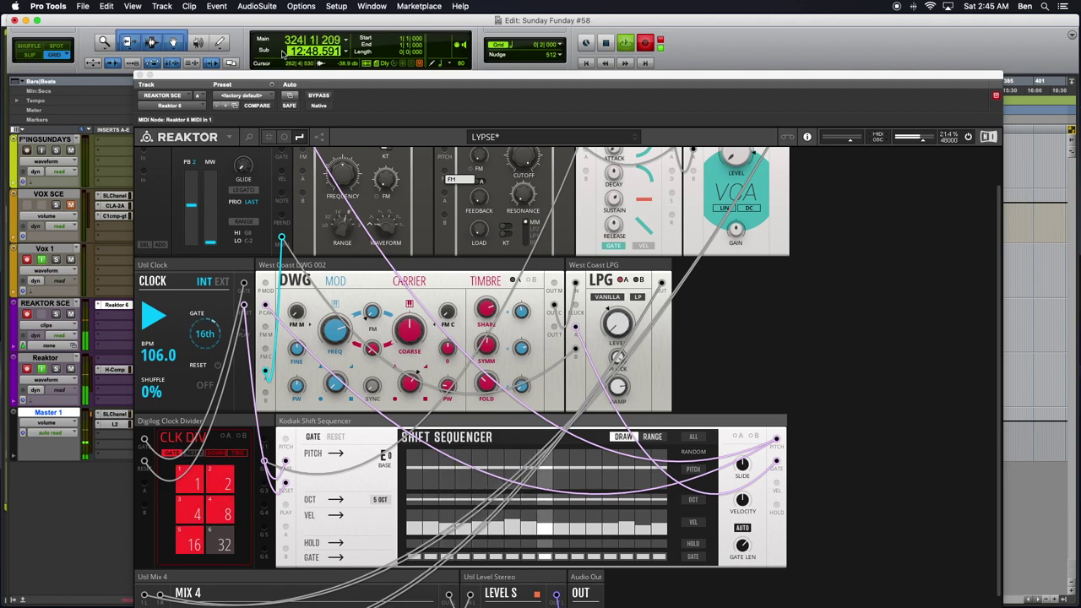
pyautogui.click(293, 47)
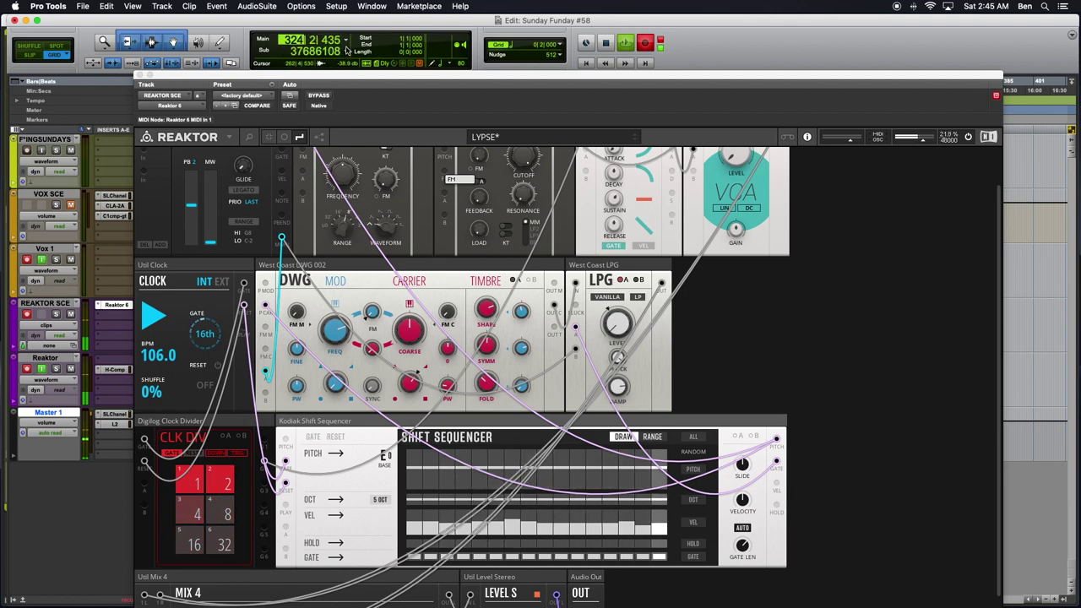
pyautogui.click(346, 52)
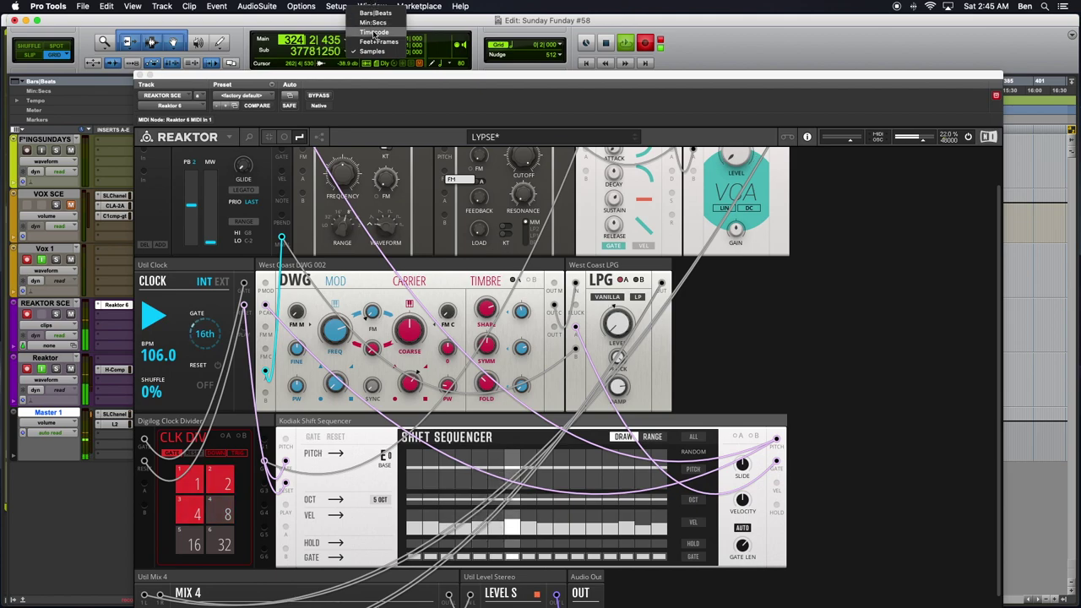
pyautogui.click(377, 23)
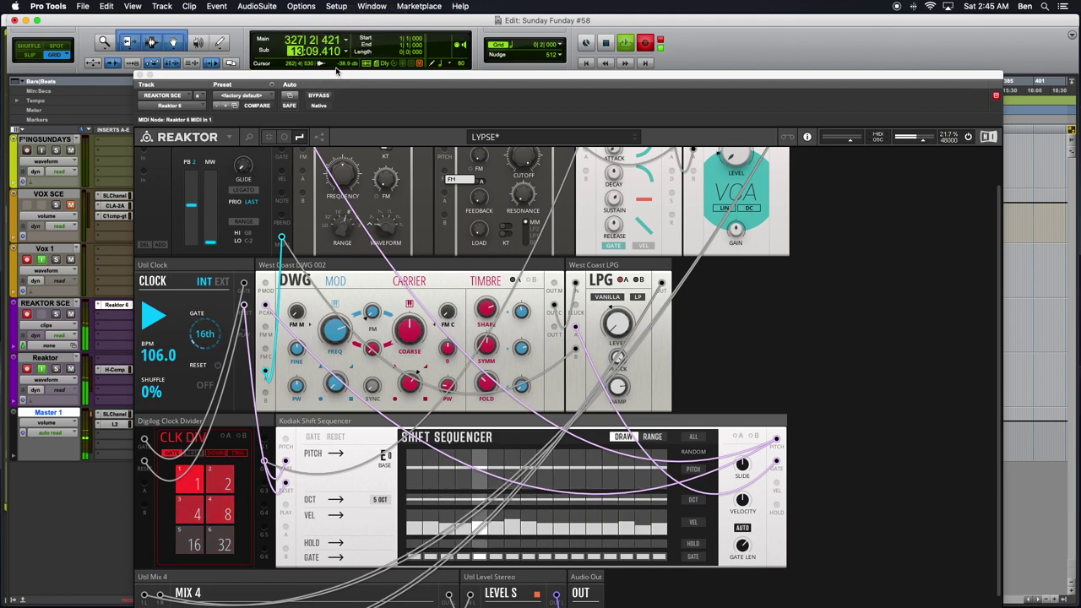
pyautogui.click(279, 44)
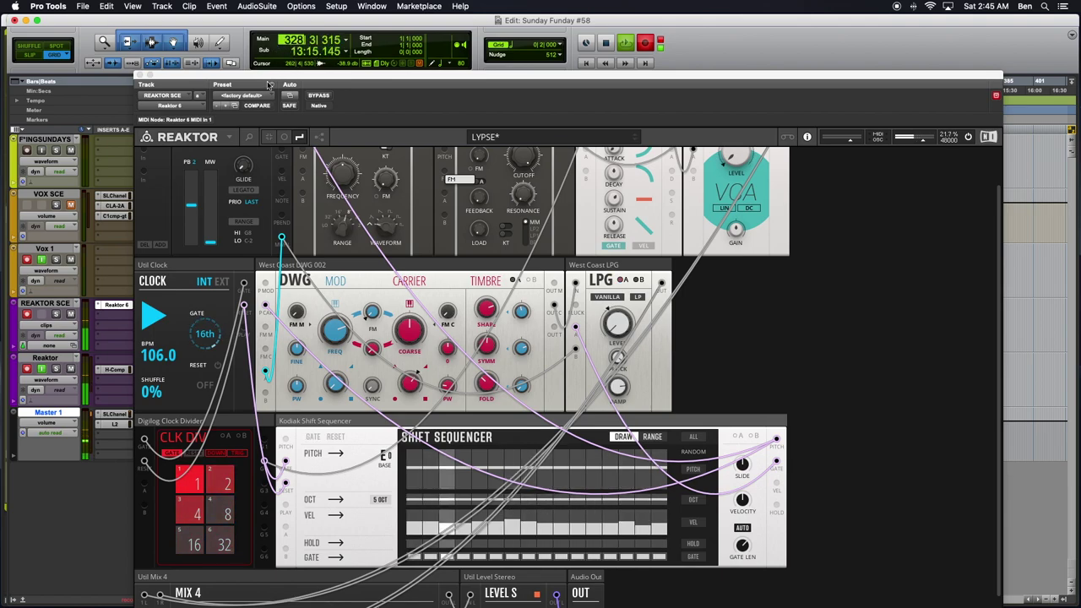
pyautogui.click(330, 52)
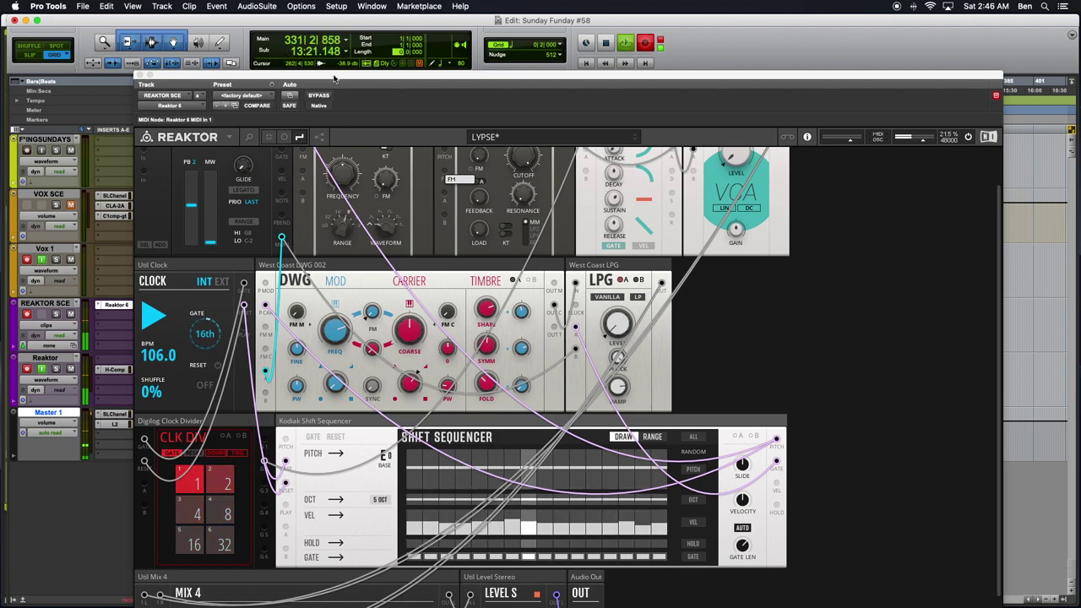
# Set the Shift Sequencer's base note to A0 and the Reaktor clock tempo to 95 BPM
pyautogui.moveTo(333, 79); pyautogui.dragTo(332, 21)
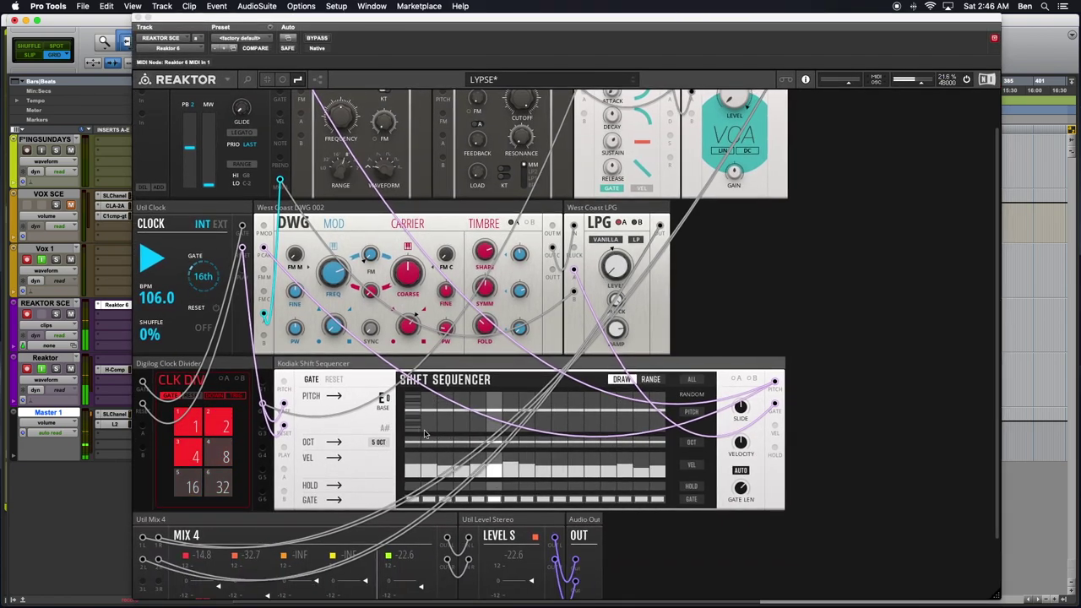
pyautogui.scroll(-2, 424, 434)
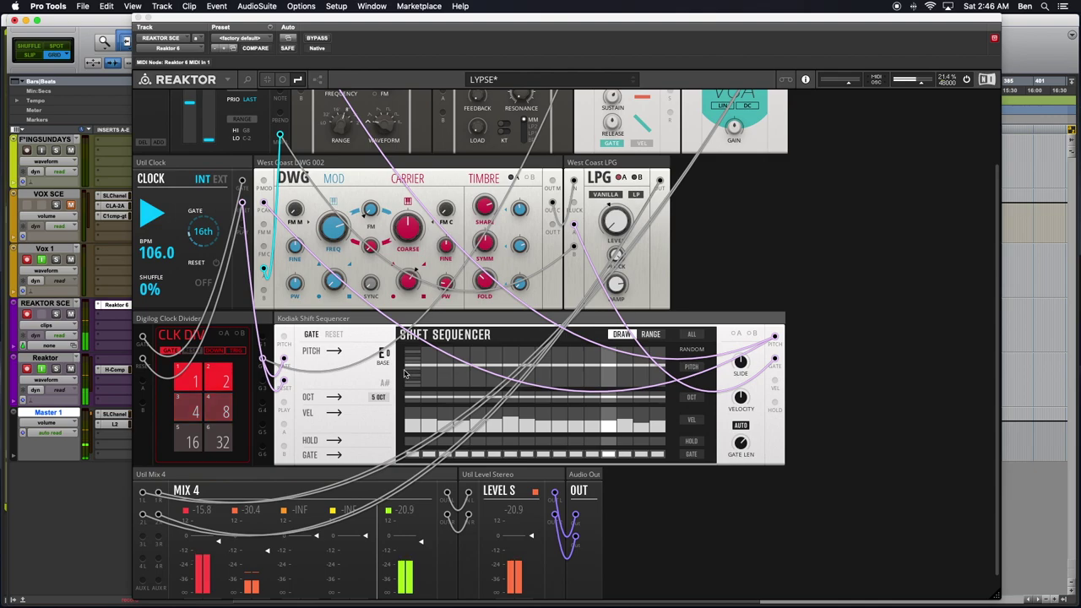
pyautogui.moveTo(382, 355); pyautogui.dragTo(380, 363)
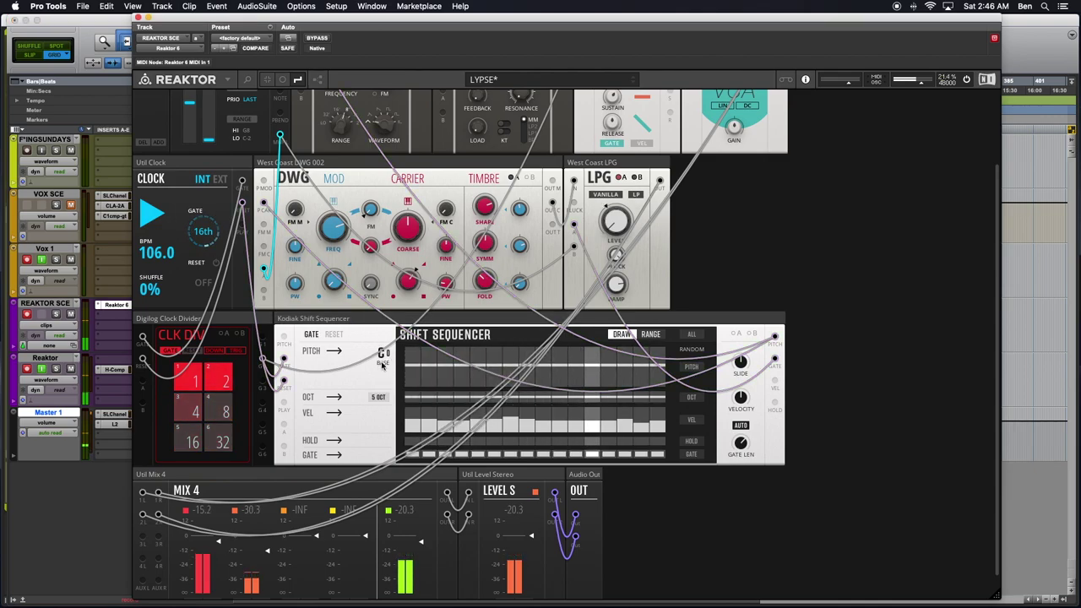
pyautogui.scroll(-4, 382, 351)
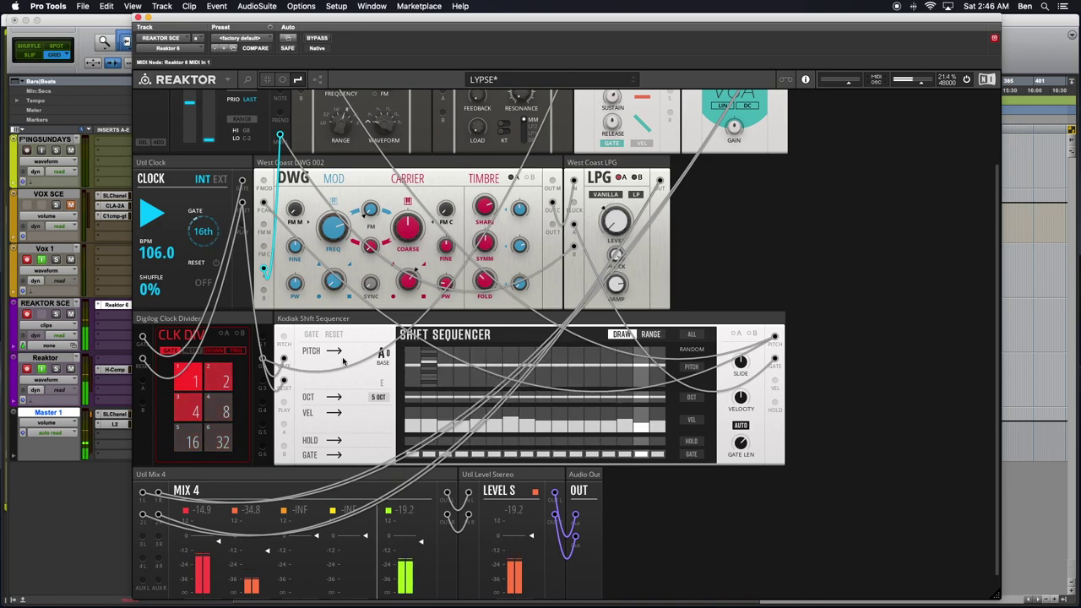
pyautogui.moveTo(156, 252); pyautogui.dragTo(158, 257)
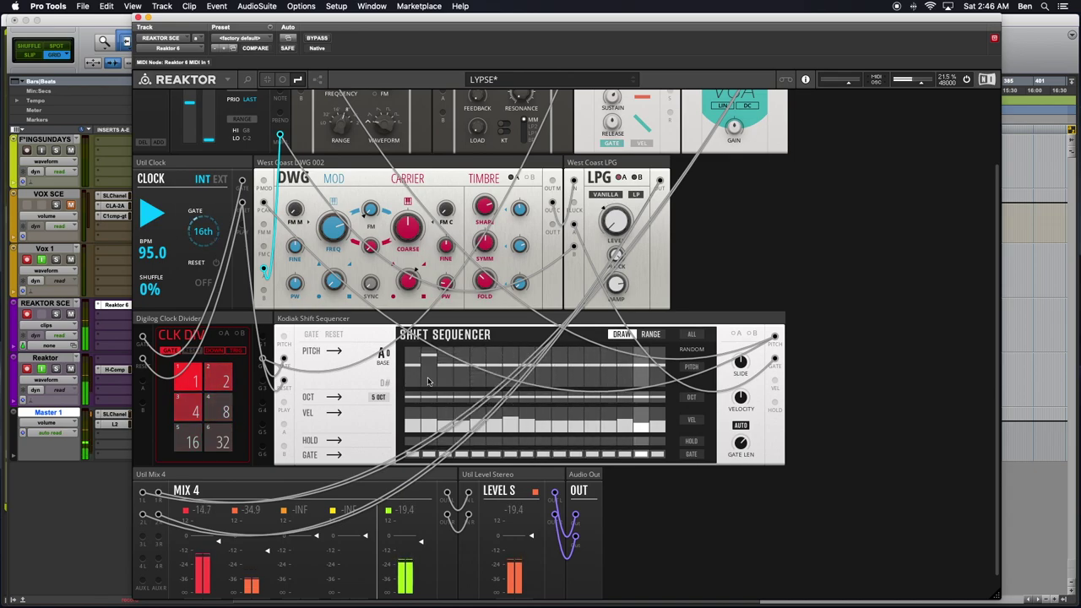
# Redraw the Shift Sequencer's pitch and octave steps over a B0 base note and limit its range to 15 steps
pyautogui.moveTo(438, 369)
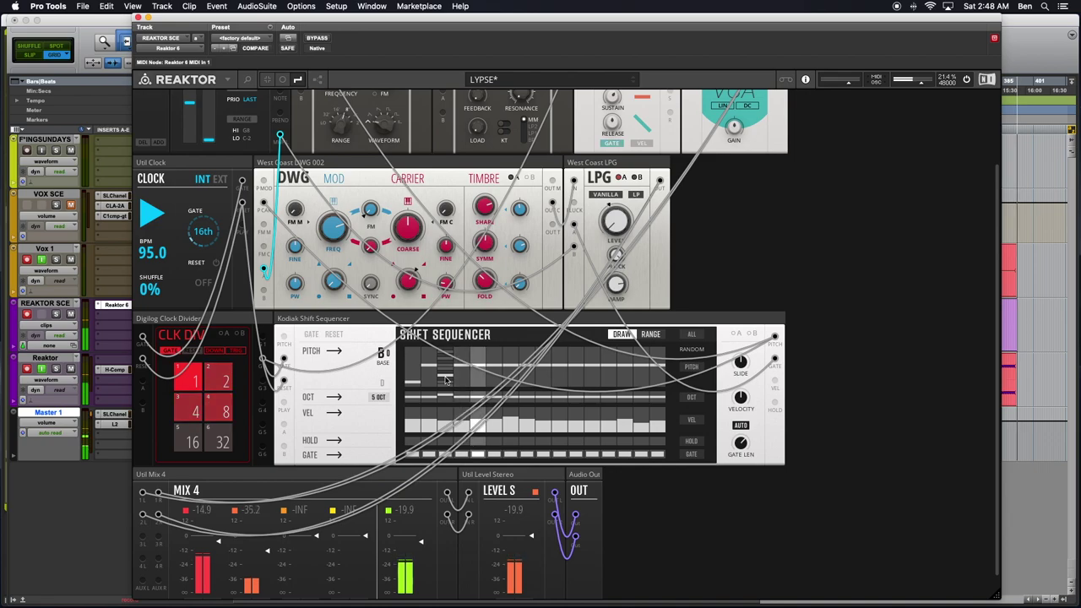
pyautogui.moveTo(421, 365)
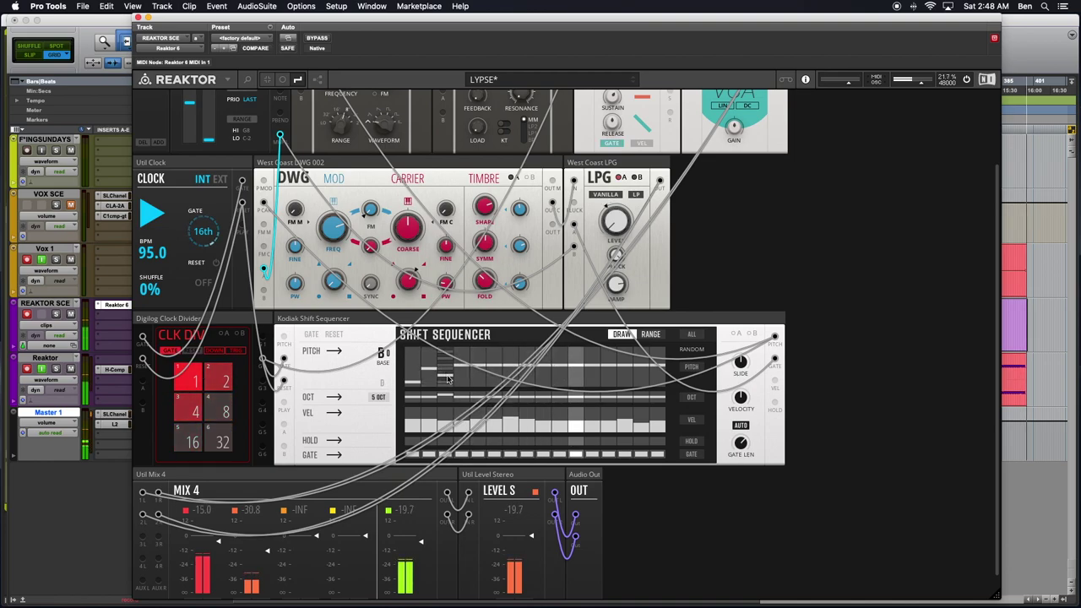
pyautogui.moveTo(448, 377)
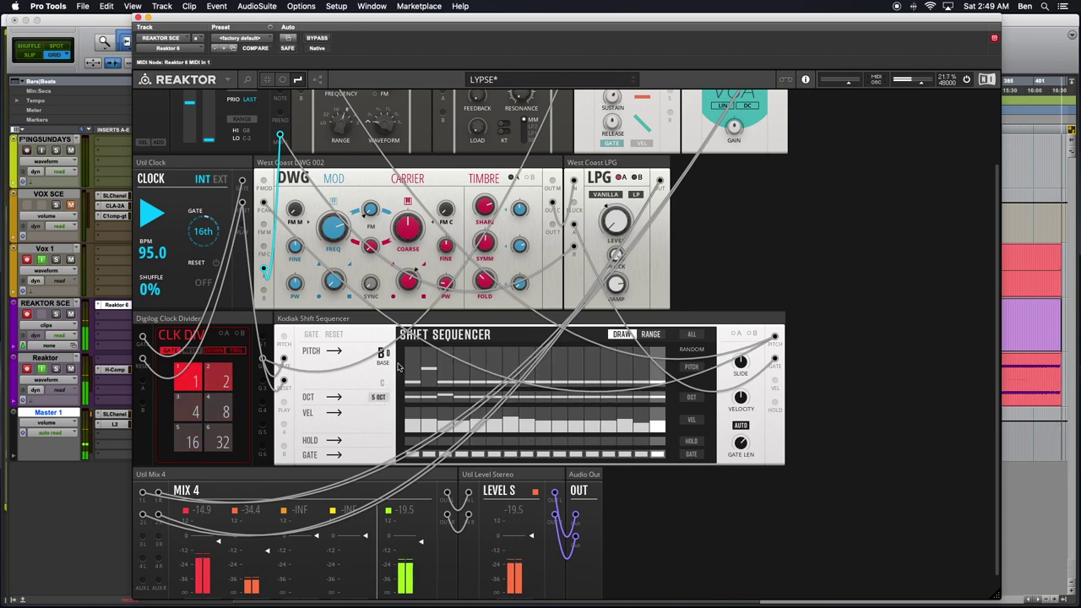
pyautogui.moveTo(384, 363)
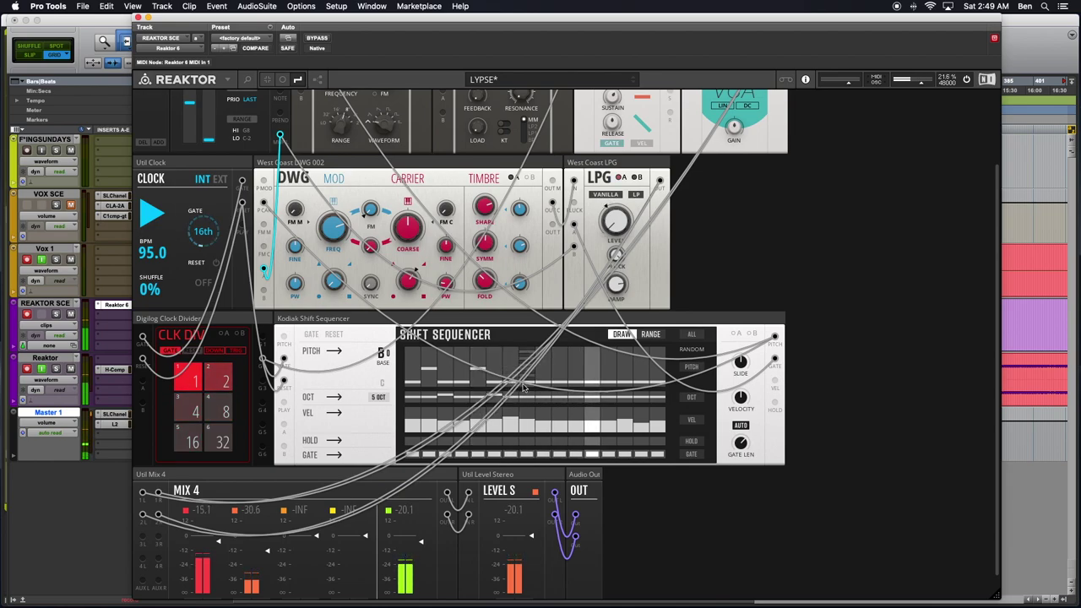
pyautogui.moveTo(541, 393)
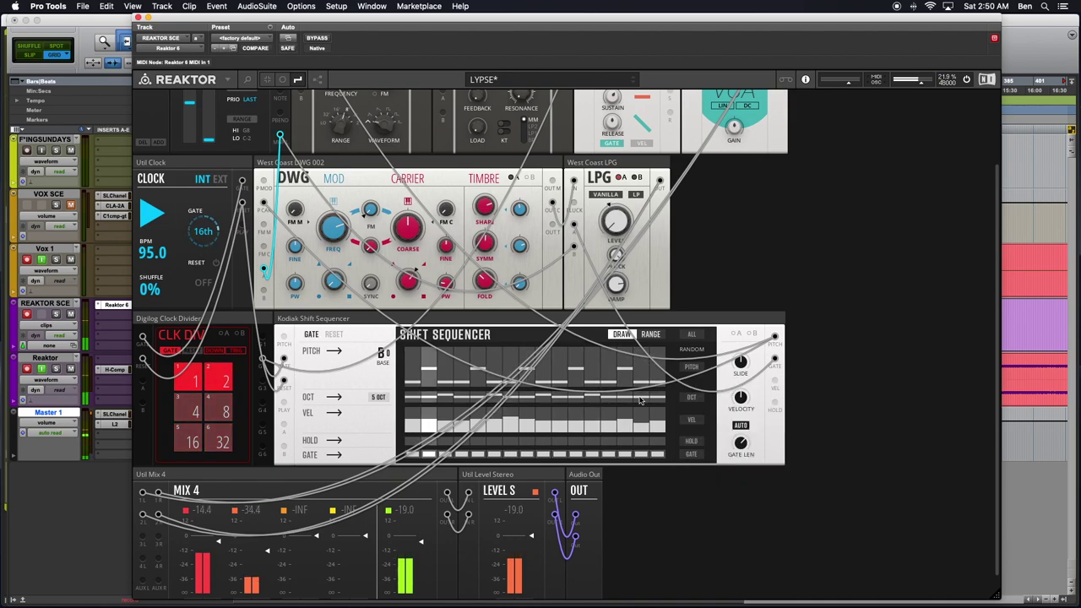
pyautogui.click(651, 335)
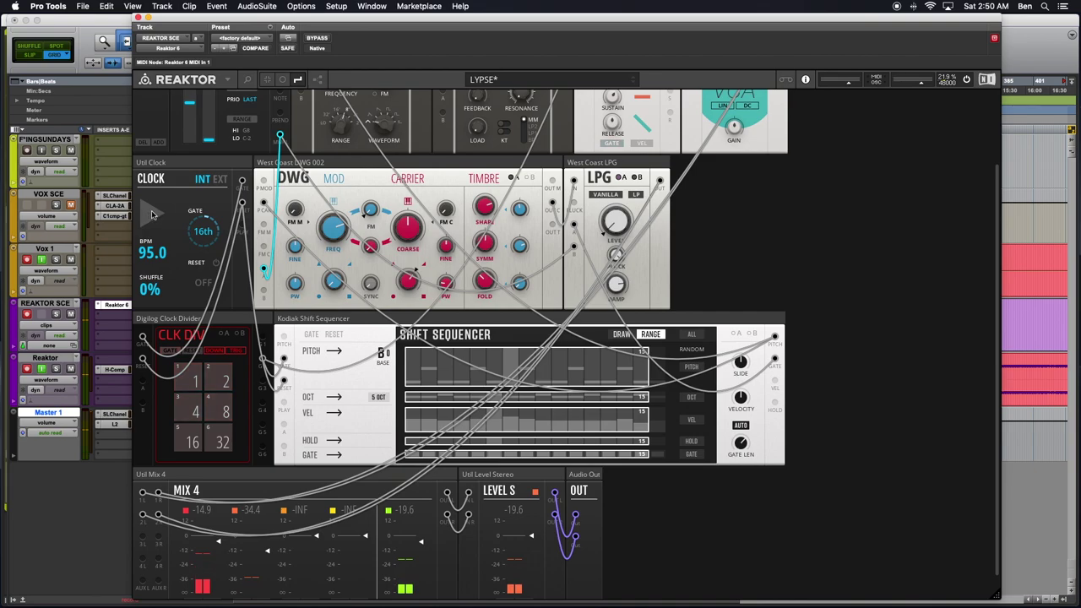
# Start the Reaktor clock and switch the Shift Sequencer from Range to Draw mode to show its steps
pyautogui.click(152, 214)
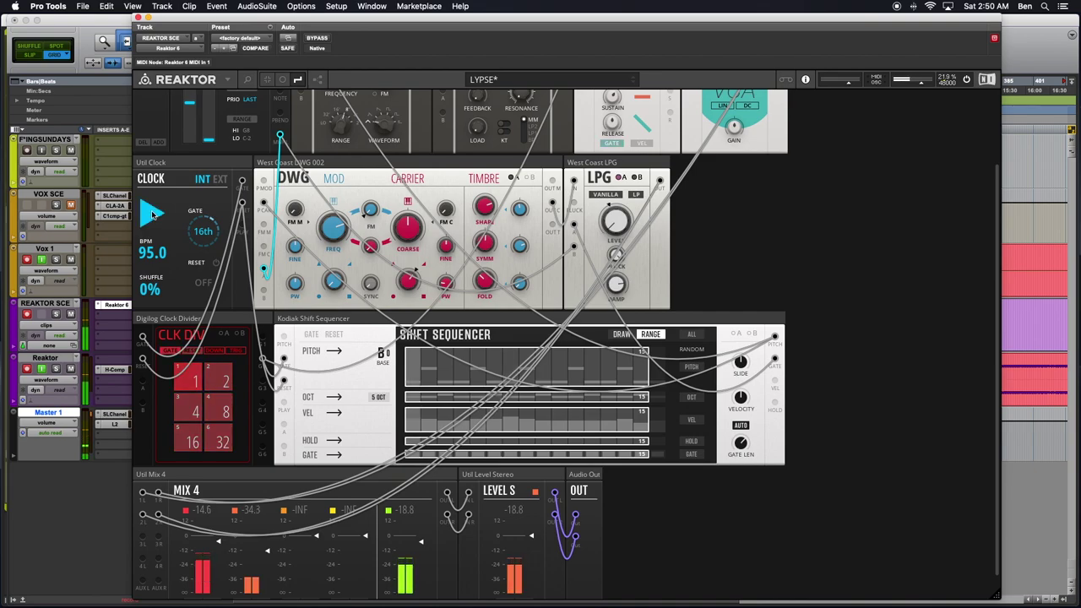
pyautogui.click(629, 336)
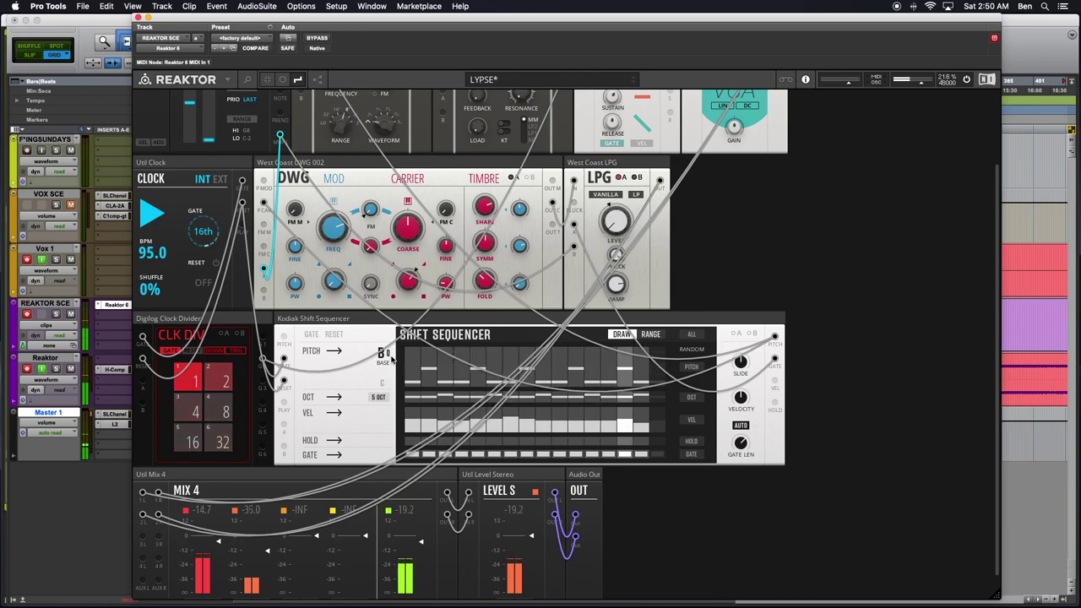
pyautogui.scroll(1, 382, 355)
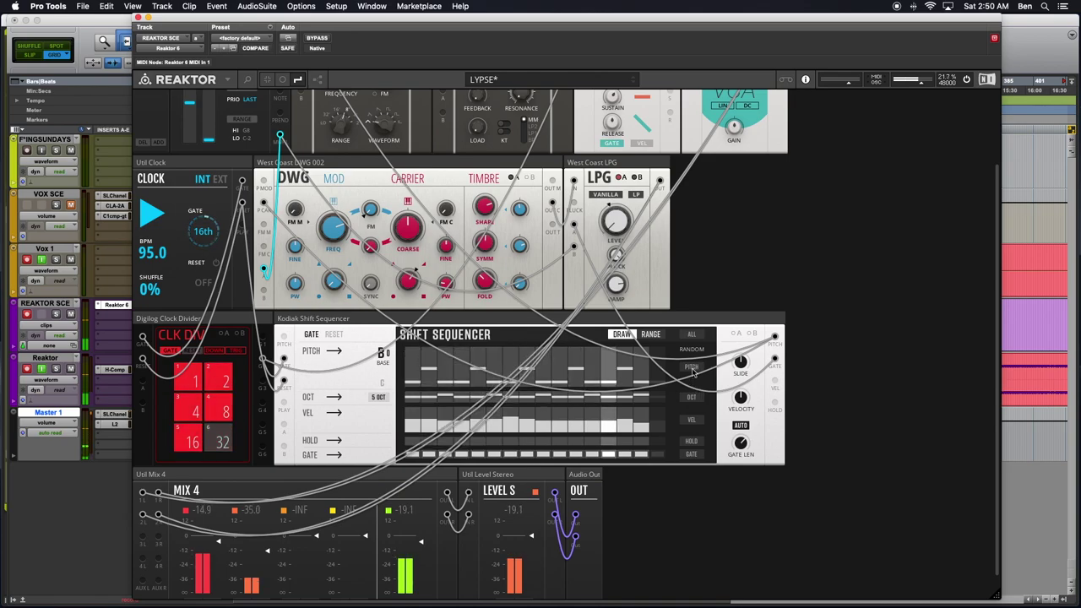
pyautogui.click(651, 336)
pyautogui.click(623, 335)
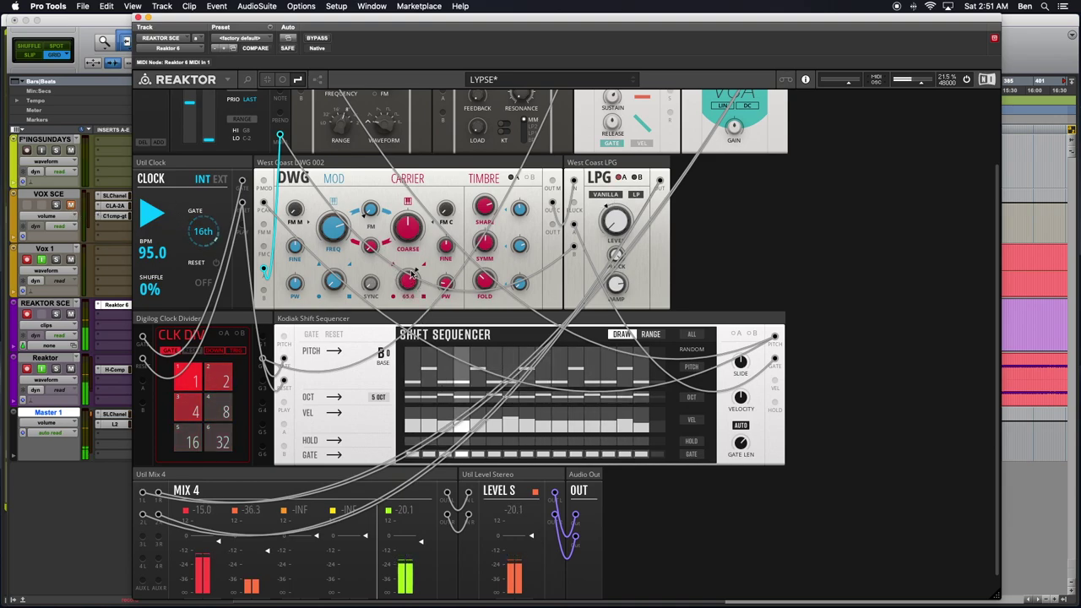
# Adjust the DWG carrier's waveform shape to about its midpoint and toggle the mute on the VOX SCE track
pyautogui.moveTo(424, 299); pyautogui.dragTo(409, 262)
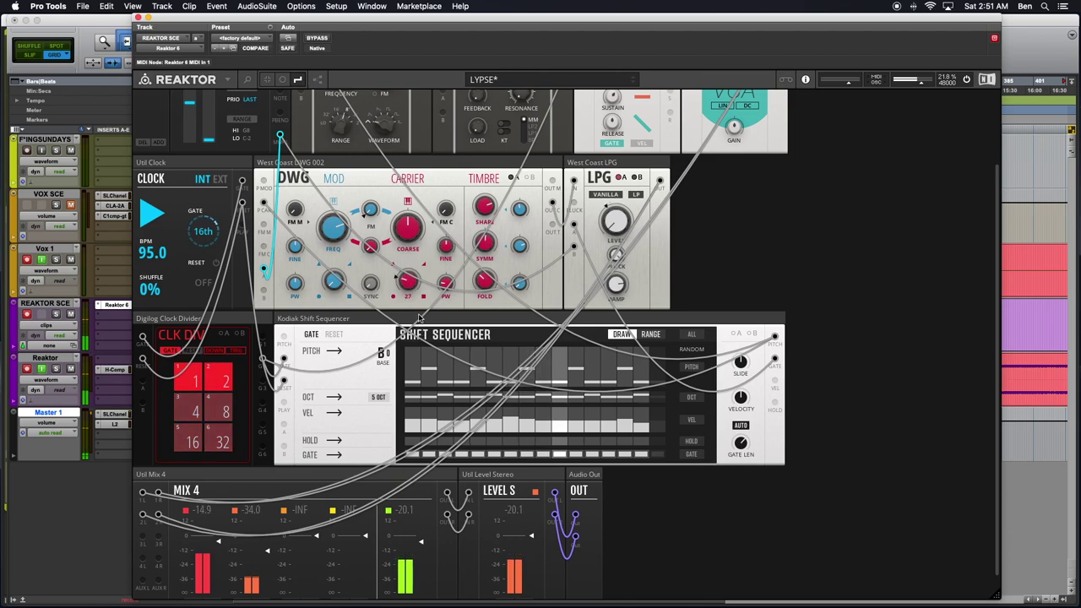
pyautogui.moveTo(414, 329); pyautogui.dragTo(415, 297)
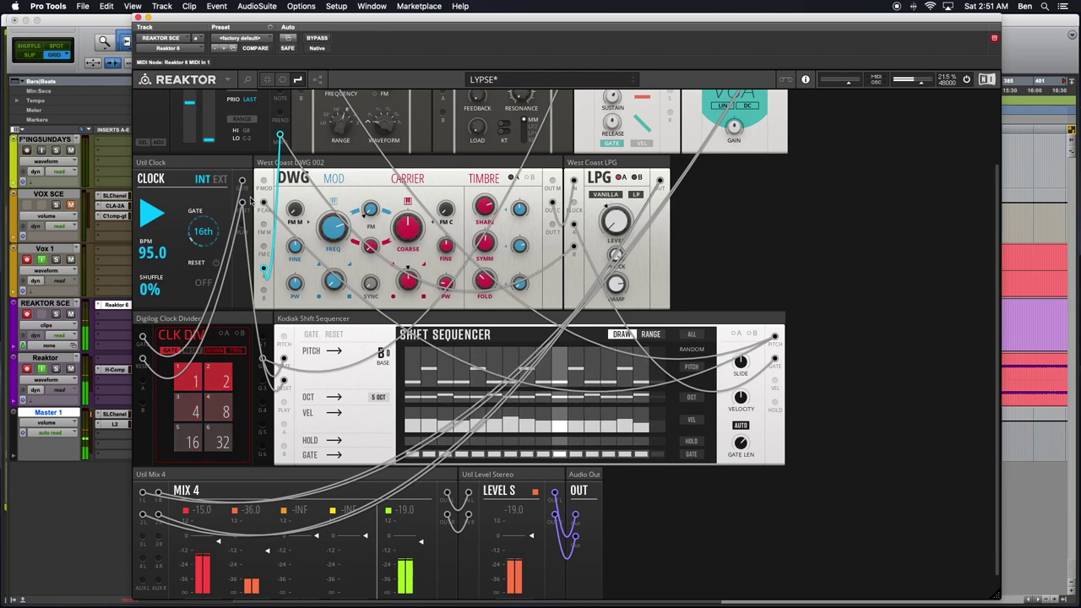
pyautogui.click(72, 207)
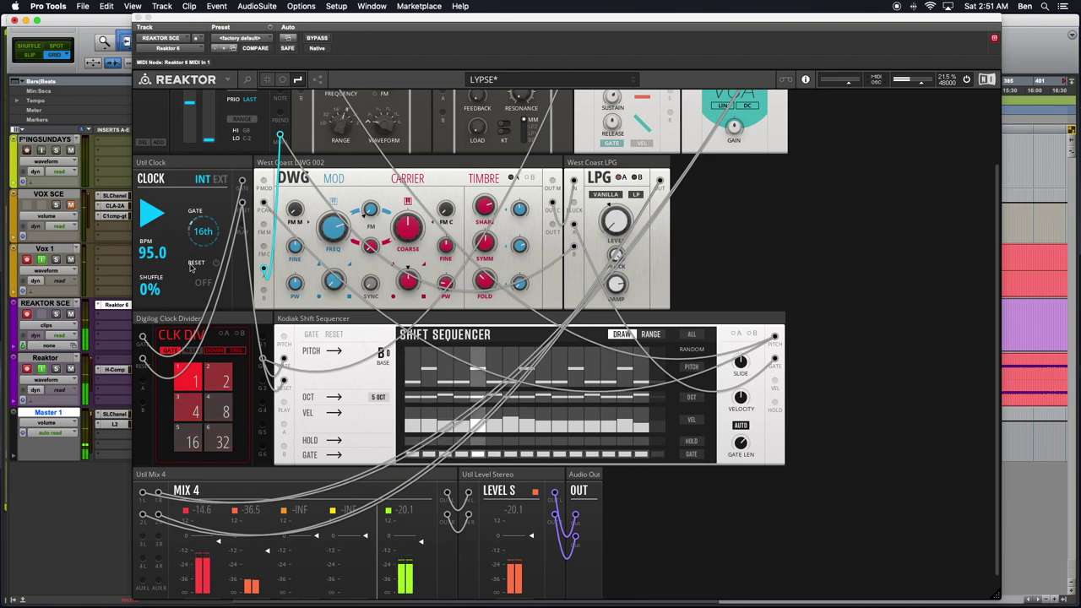
# Search the block library for OSC and add the Toy Box Free Pack OSC-Oscillator beside the Shift Sequencer
pyautogui.scroll(-1, 605, 244)
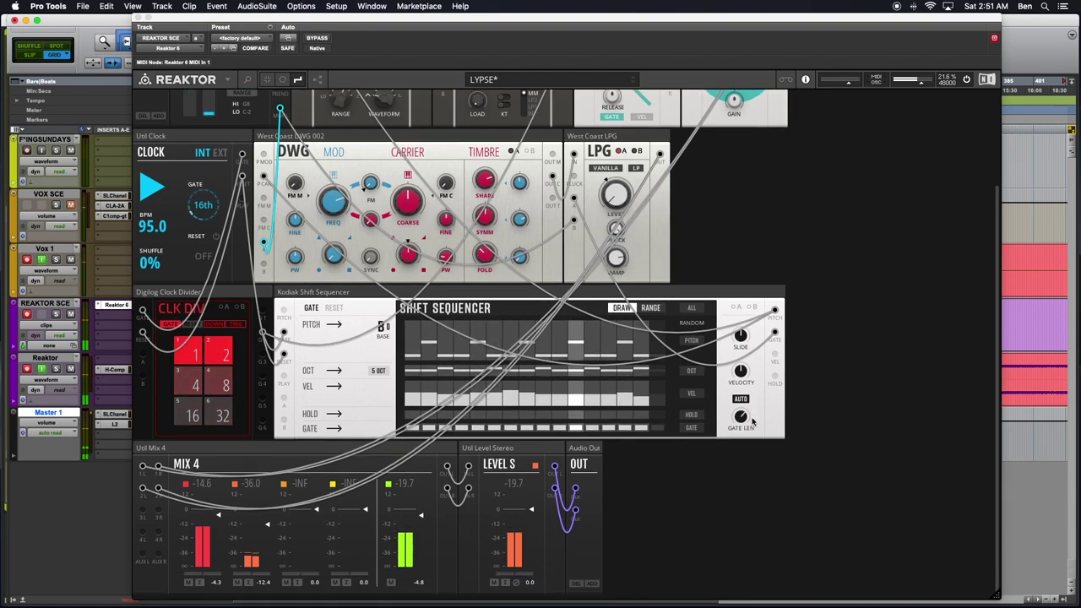
pyautogui.scroll(4, 614, 385)
pyautogui.scroll(-5, 614, 384)
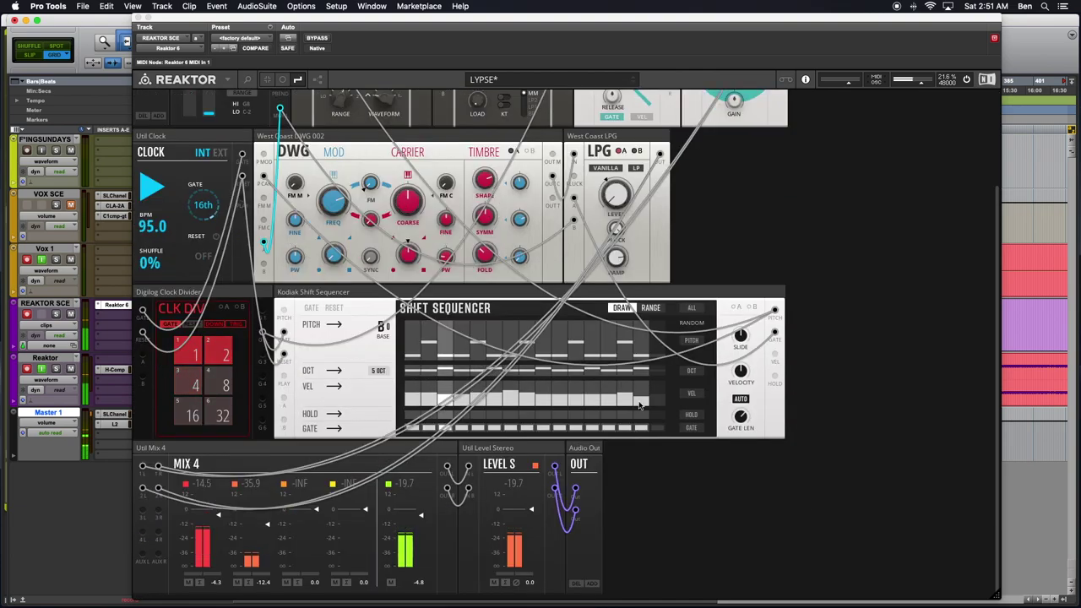
pyautogui.scroll(5, 675, 335)
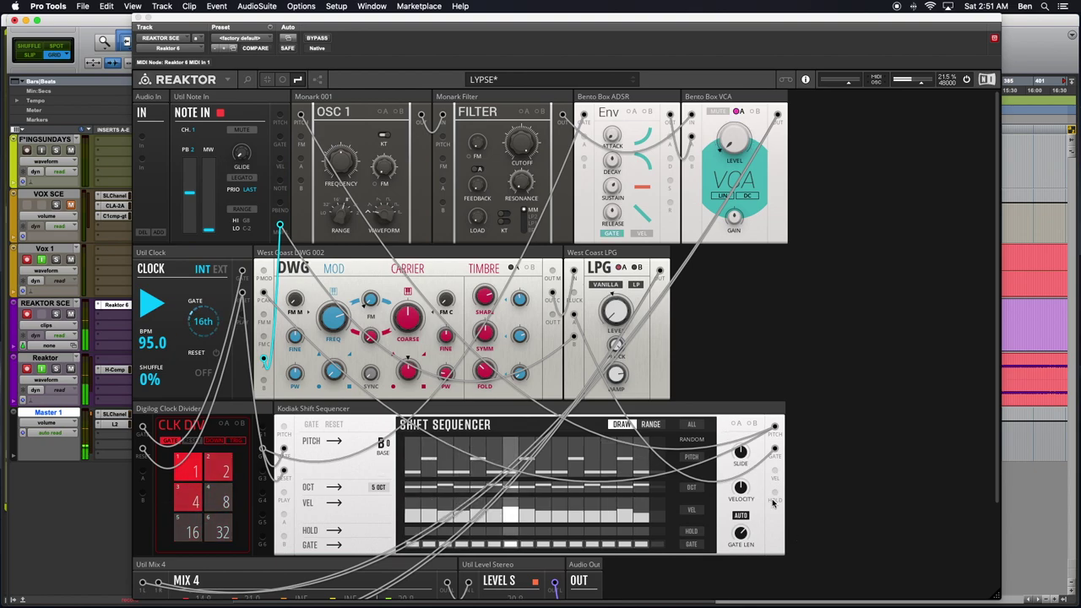
pyautogui.scroll(-5, 772, 502)
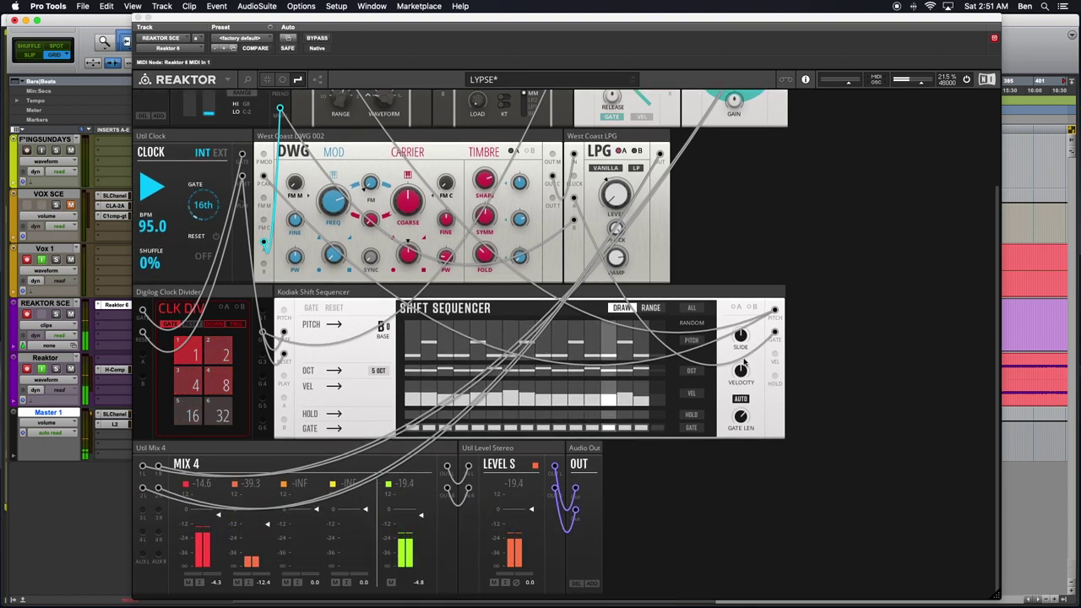
pyautogui.moveTo(737, 370)
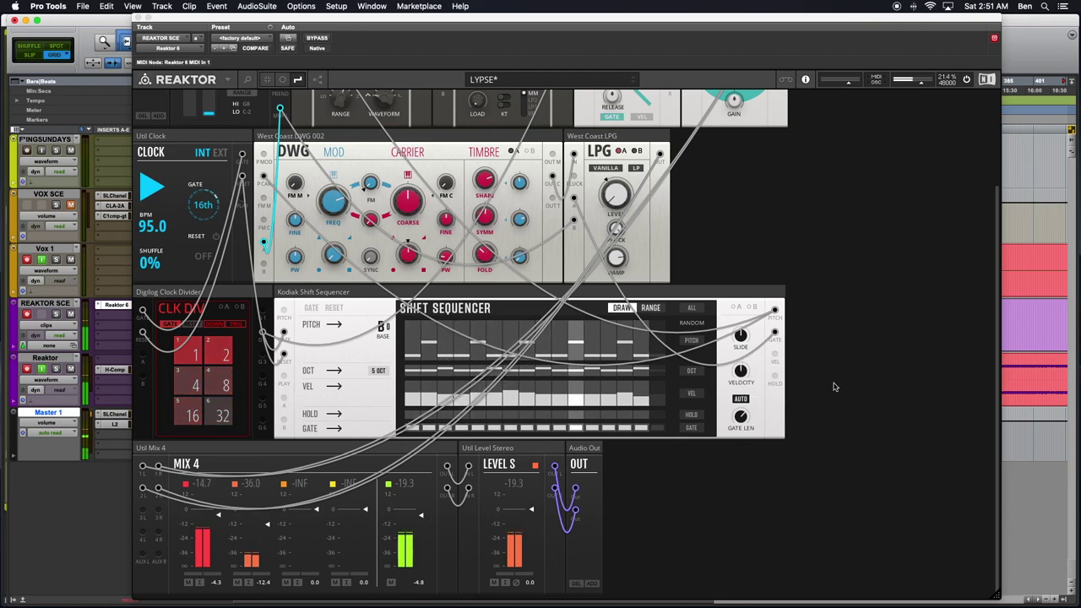
pyautogui.doubleClick(834, 387)
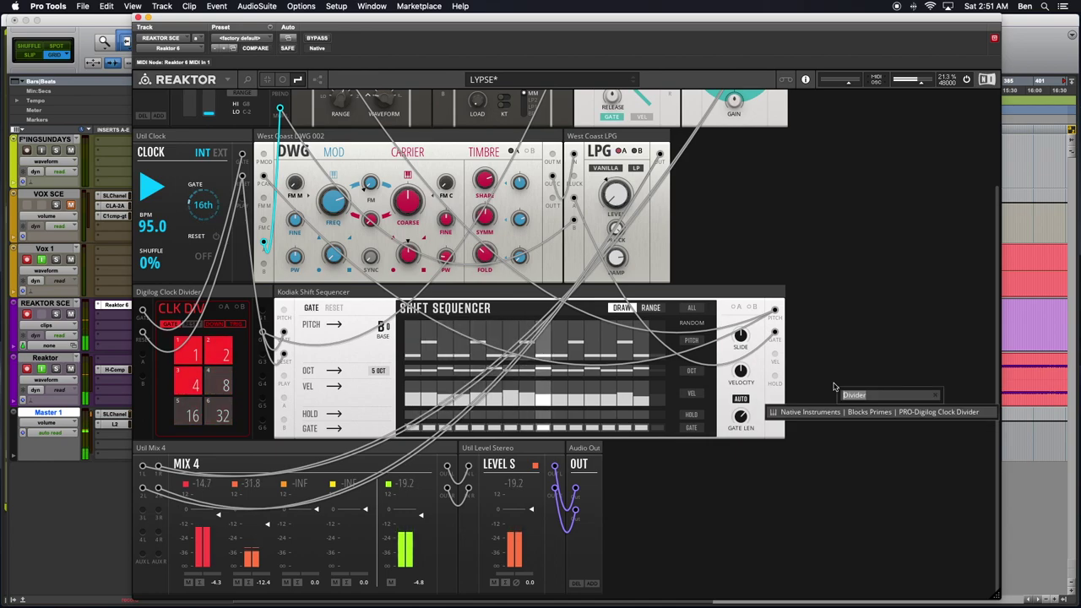
pyautogui.write('OSC')
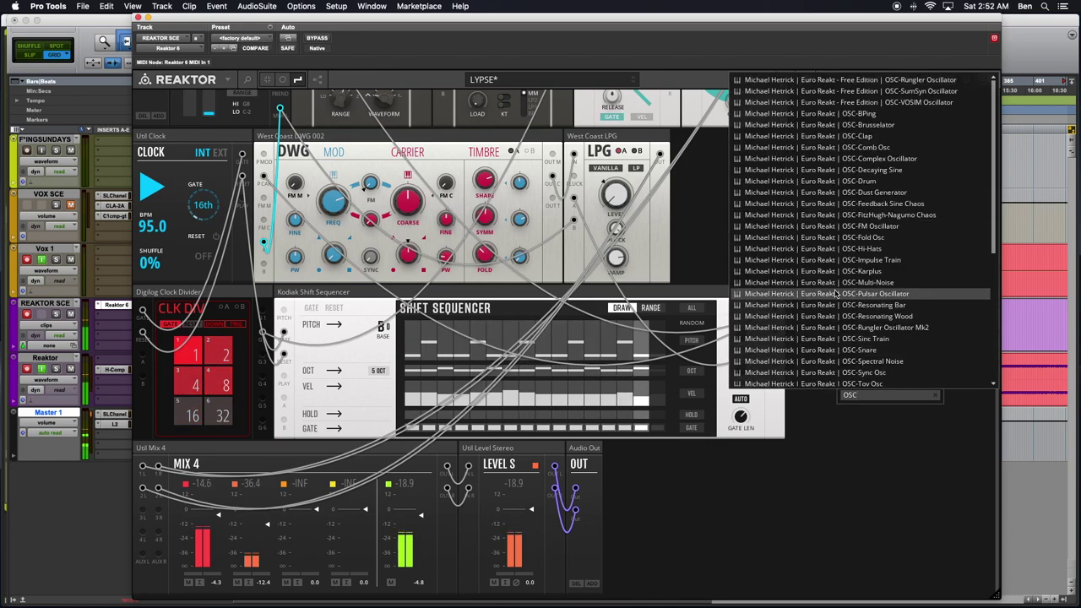
pyautogui.scroll(-7, 835, 293)
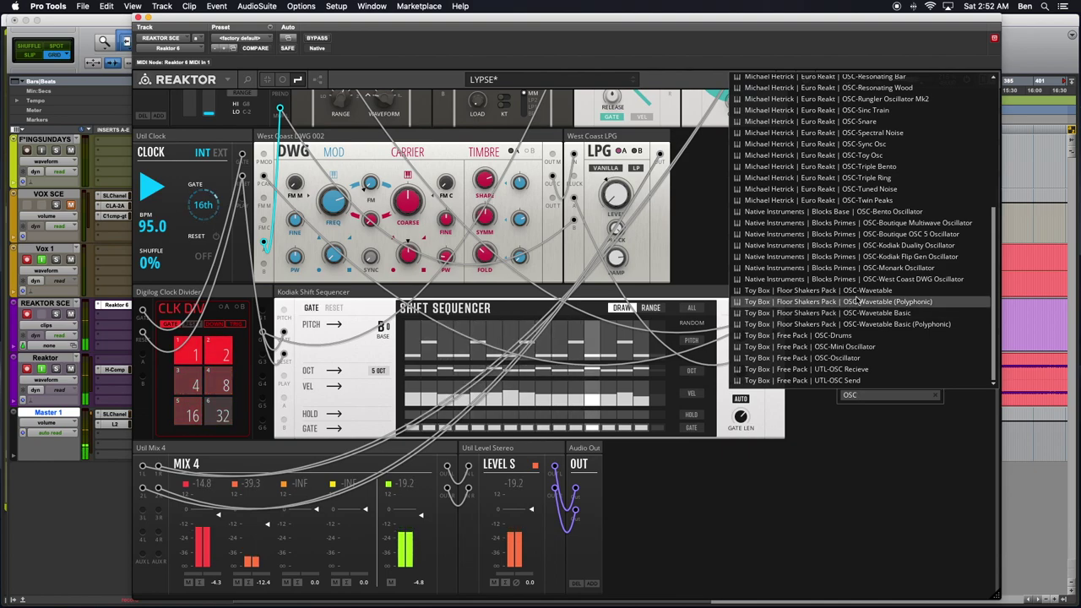
pyautogui.click(847, 358)
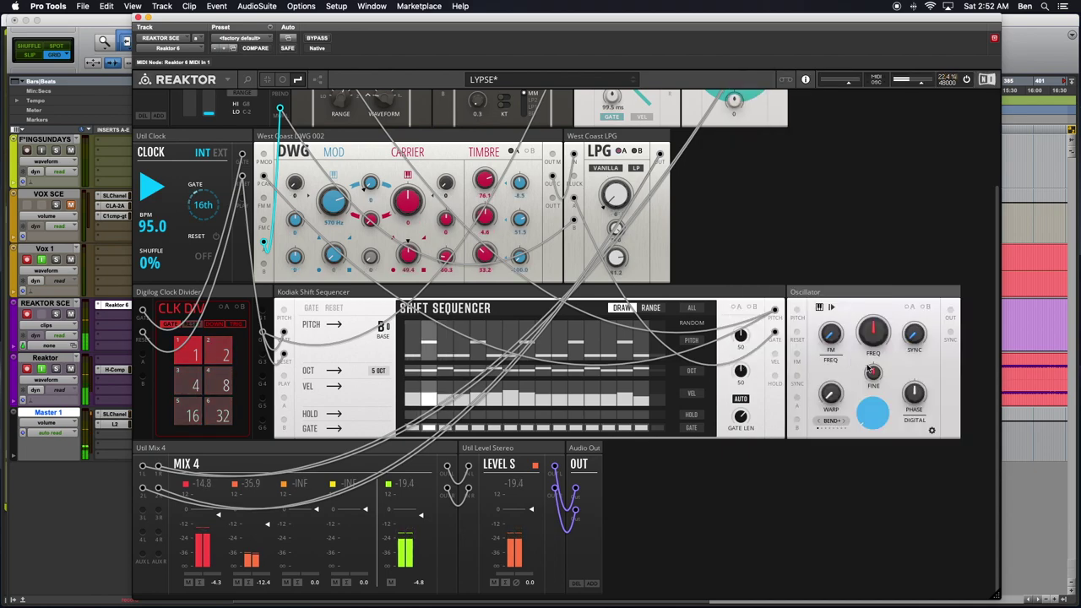
pyautogui.moveTo(830, 289)
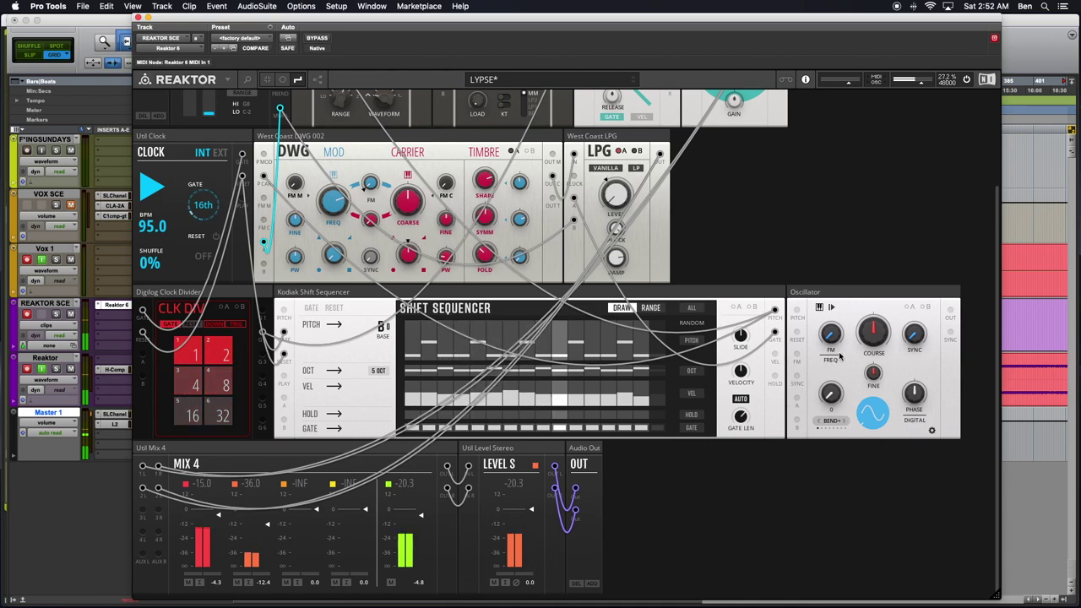
# Place the new Oscillator block beside the West Coast LPG and widen the repositioned Reaktor window
pyautogui.scroll(3, 817, 426)
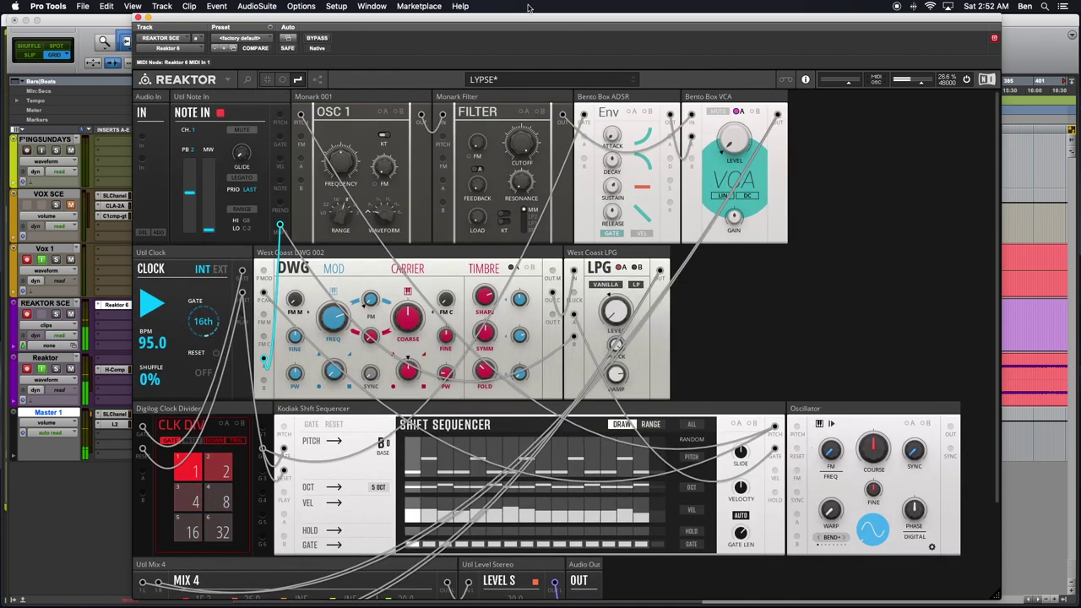
pyautogui.moveTo(507, 13); pyautogui.dragTo(394, 5)
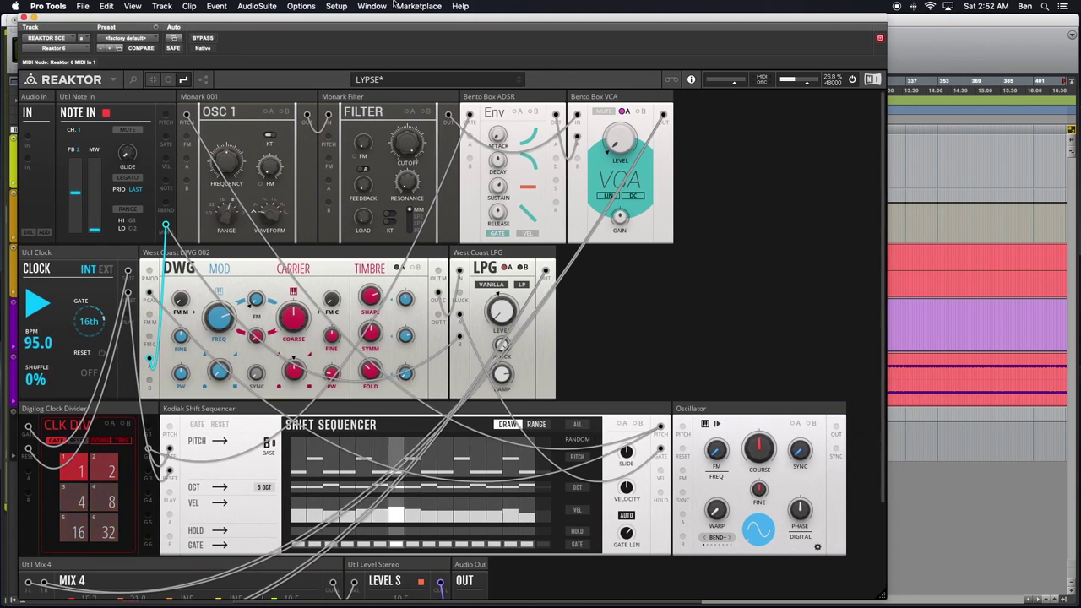
pyautogui.scroll(-3, 549, 338)
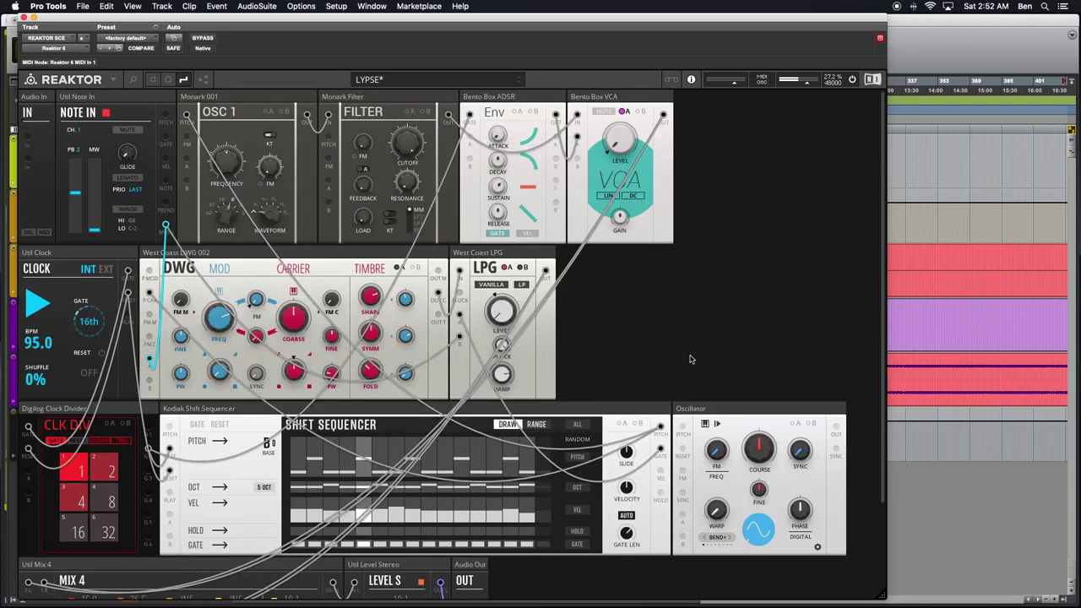
pyautogui.scroll(3, 549, 301)
pyautogui.moveTo(716, 412); pyautogui.dragTo(602, 257)
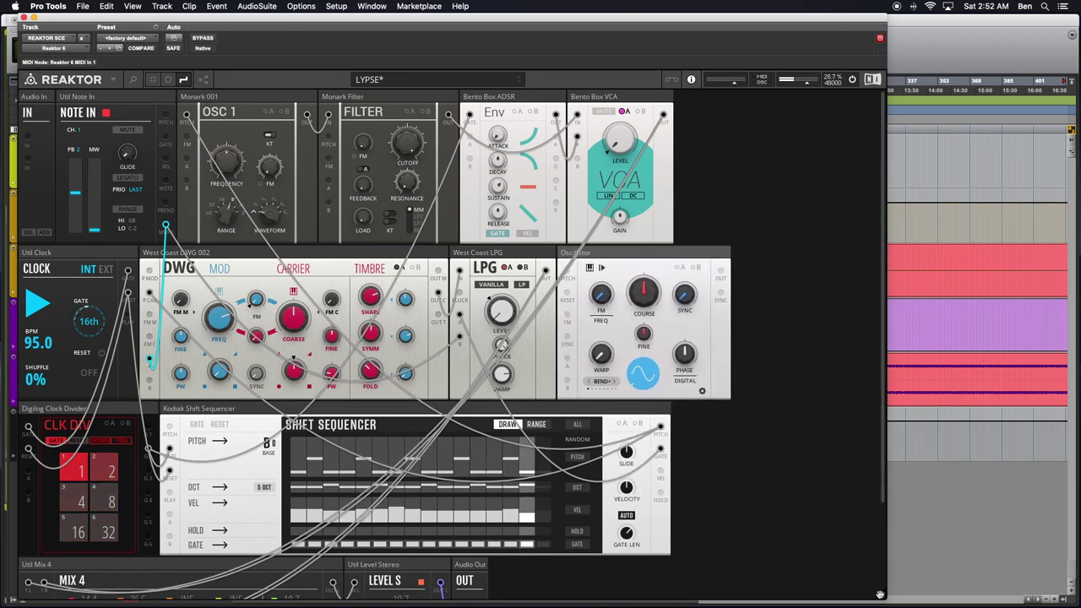
pyautogui.moveTo(889, 589); pyautogui.dragTo(1055, 605)
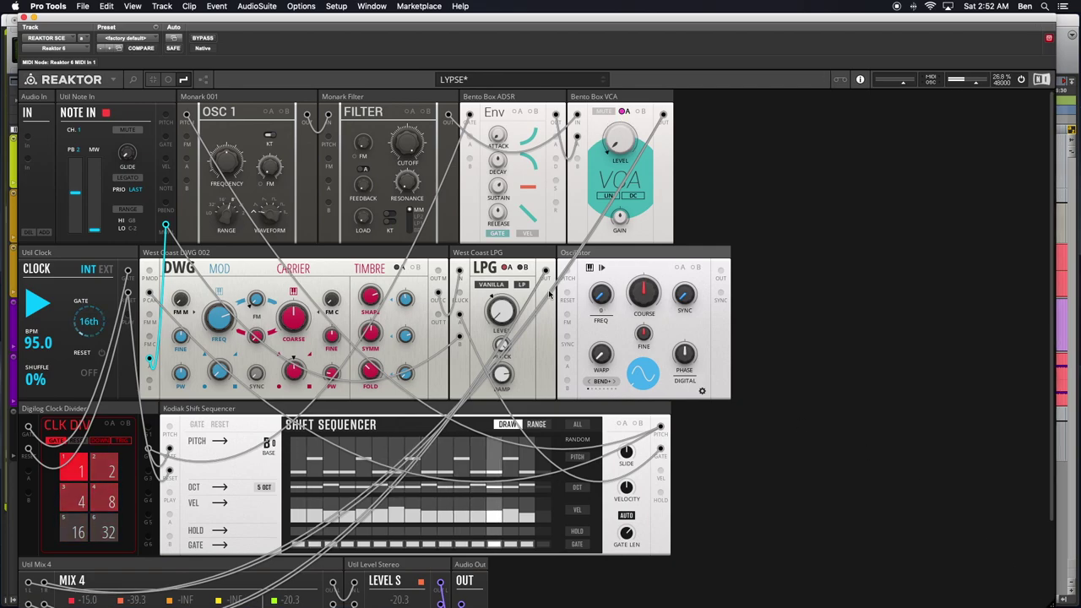
# In the rack's structure view, move the Oscillator module clear of the others and rename it ToyBox Oscillator 003
pyautogui.click(203, 79)
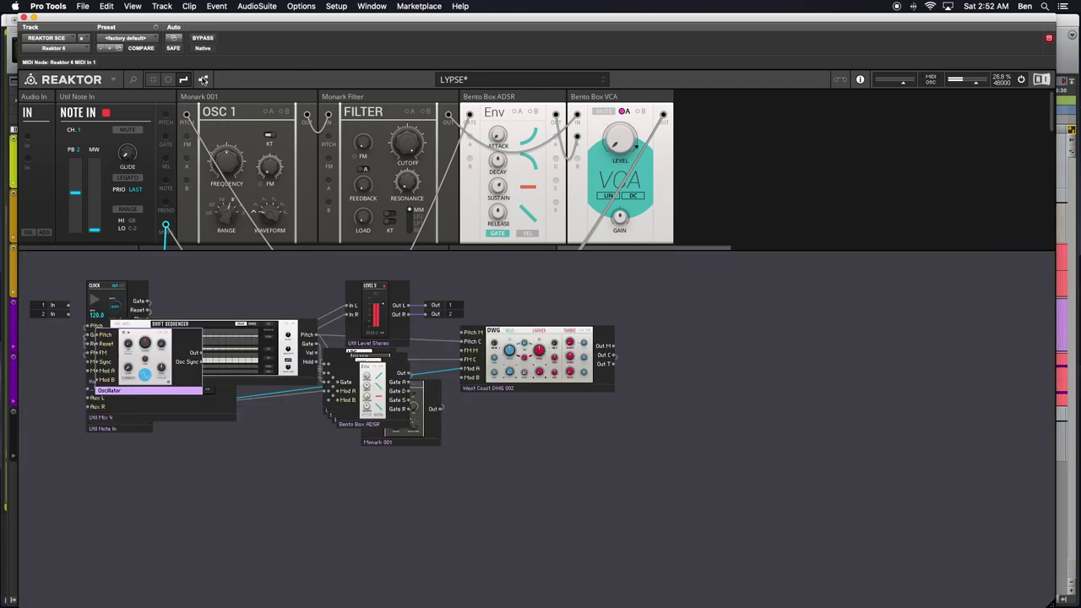
pyautogui.moveTo(121, 391); pyautogui.dragTo(194, 499)
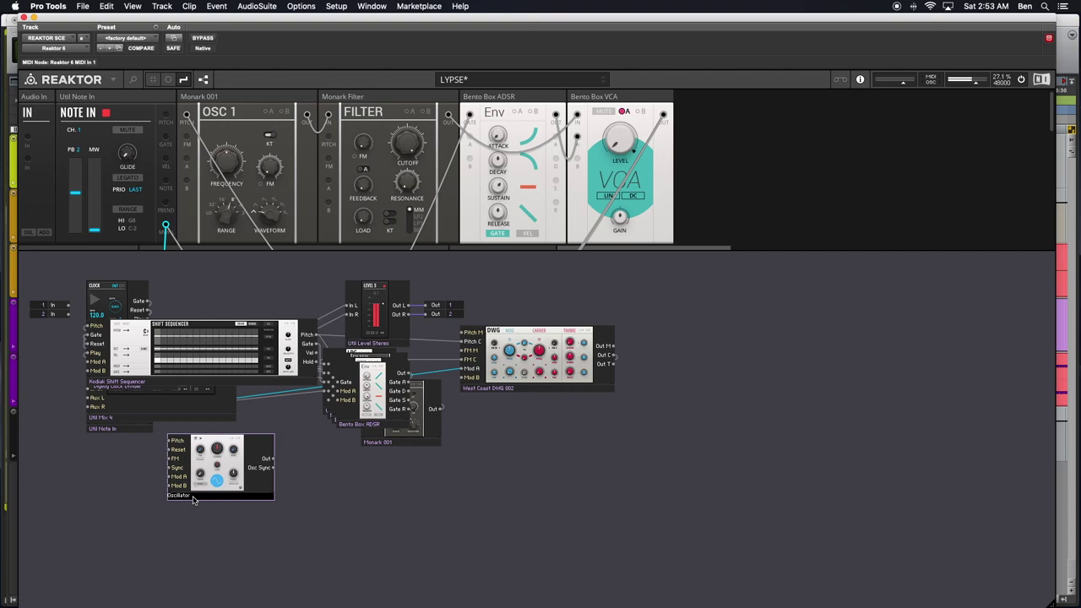
pyautogui.write('TOYBB')
pyautogui.press('BackSpace')
pyautogui.press('BackSpace')
pyautogui.press('BackSpace')
pyautogui.press('BackSpace')
pyautogui.write('oyBox')
pyautogui.write('003')
pyautogui.click(224, 537)
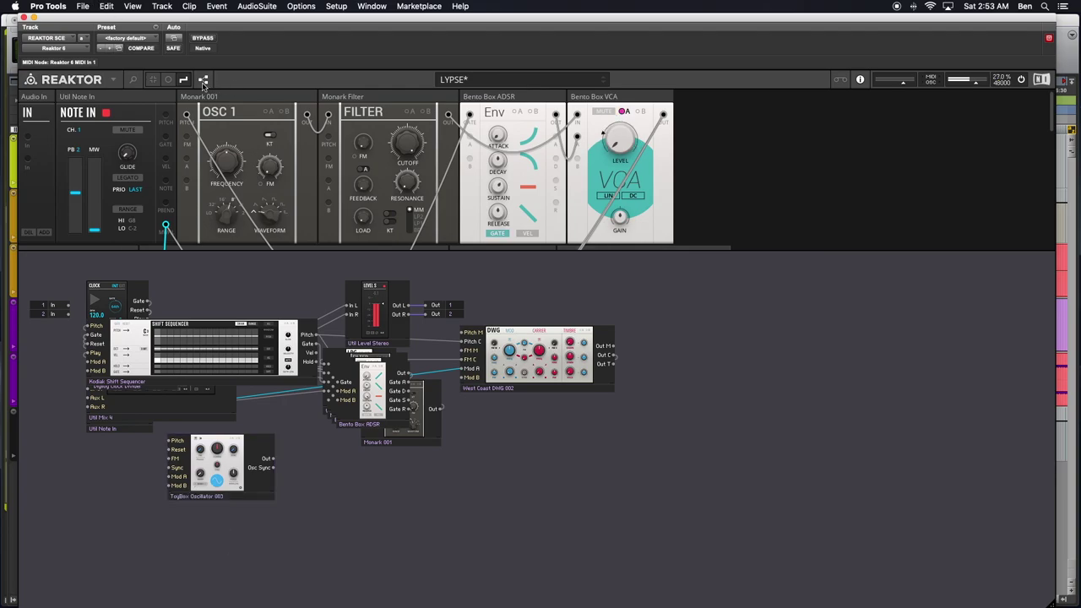
pyautogui.click(203, 81)
pyautogui.moveTo(129, 15); pyautogui.dragTo(167, 10)
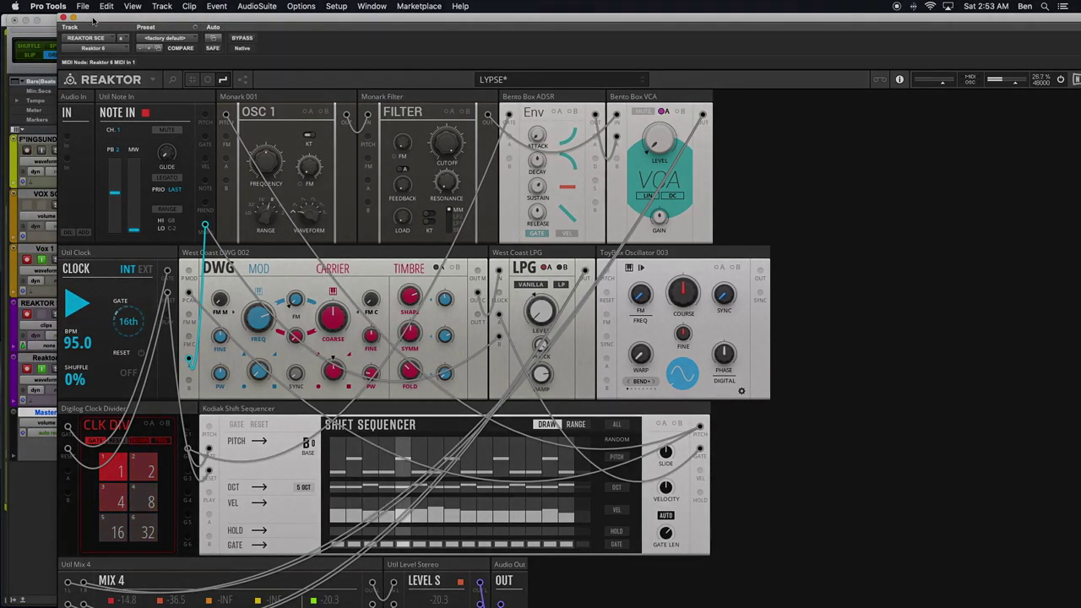
pyautogui.moveTo(93, 18); pyautogui.dragTo(117, 17)
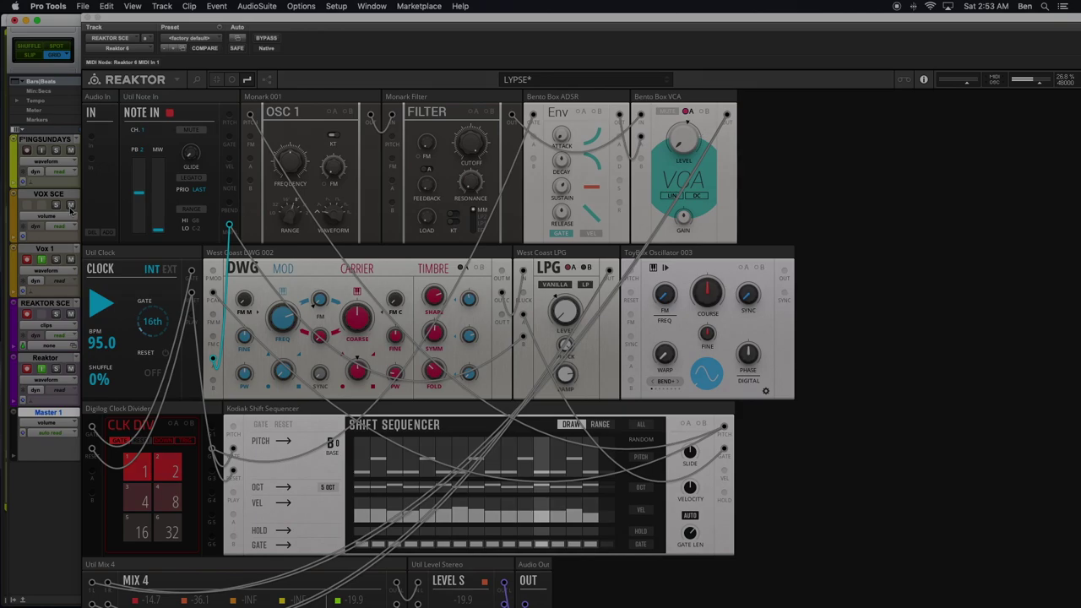
pyautogui.moveTo(244, 22); pyautogui.dragTo(260, 6)
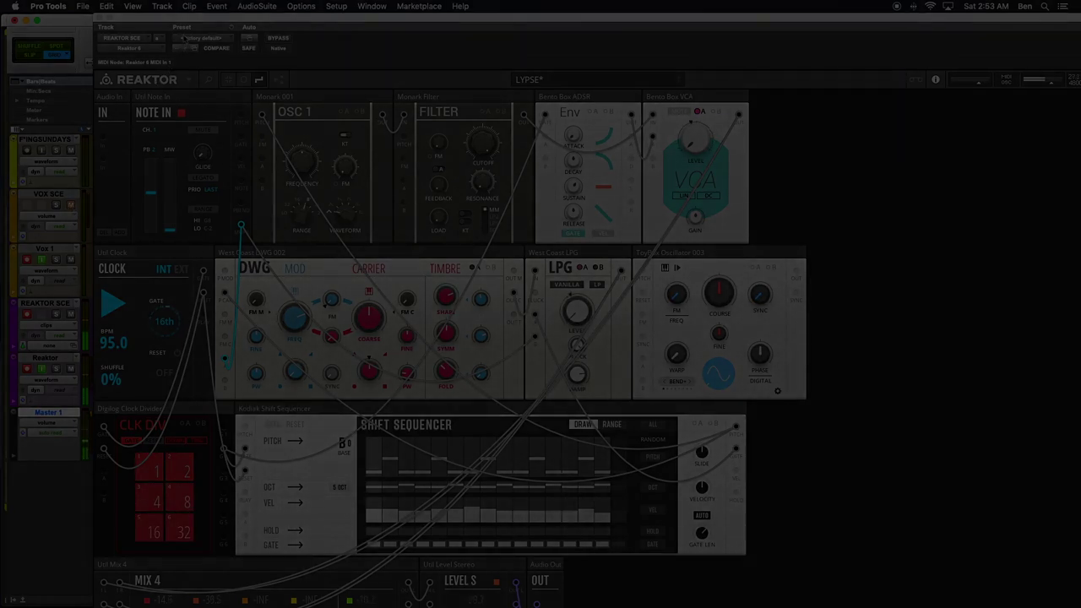
pyautogui.moveTo(173, 9); pyautogui.dragTo(88, 9)
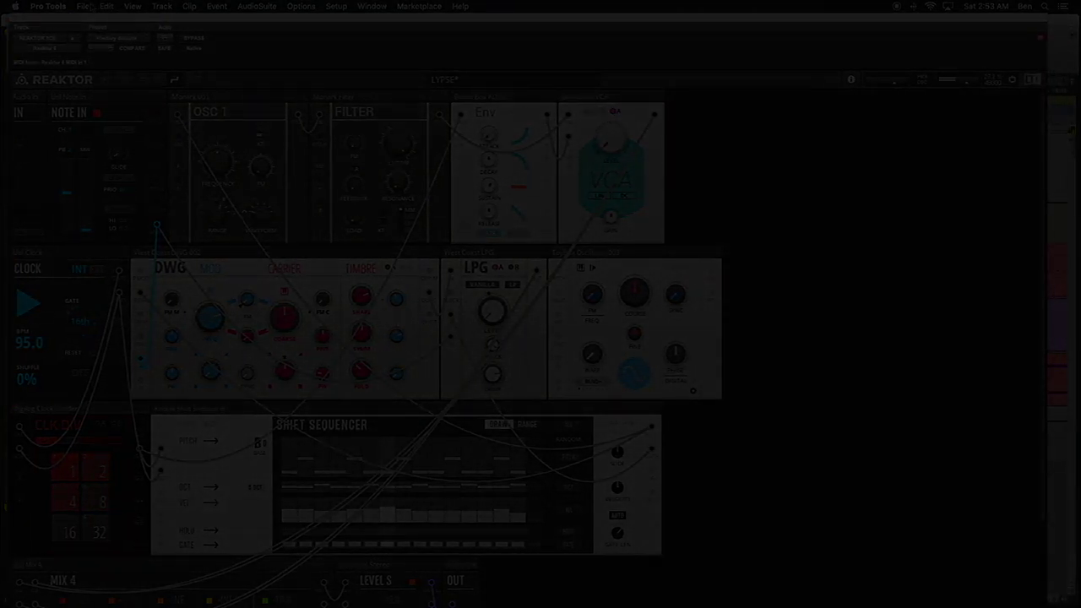